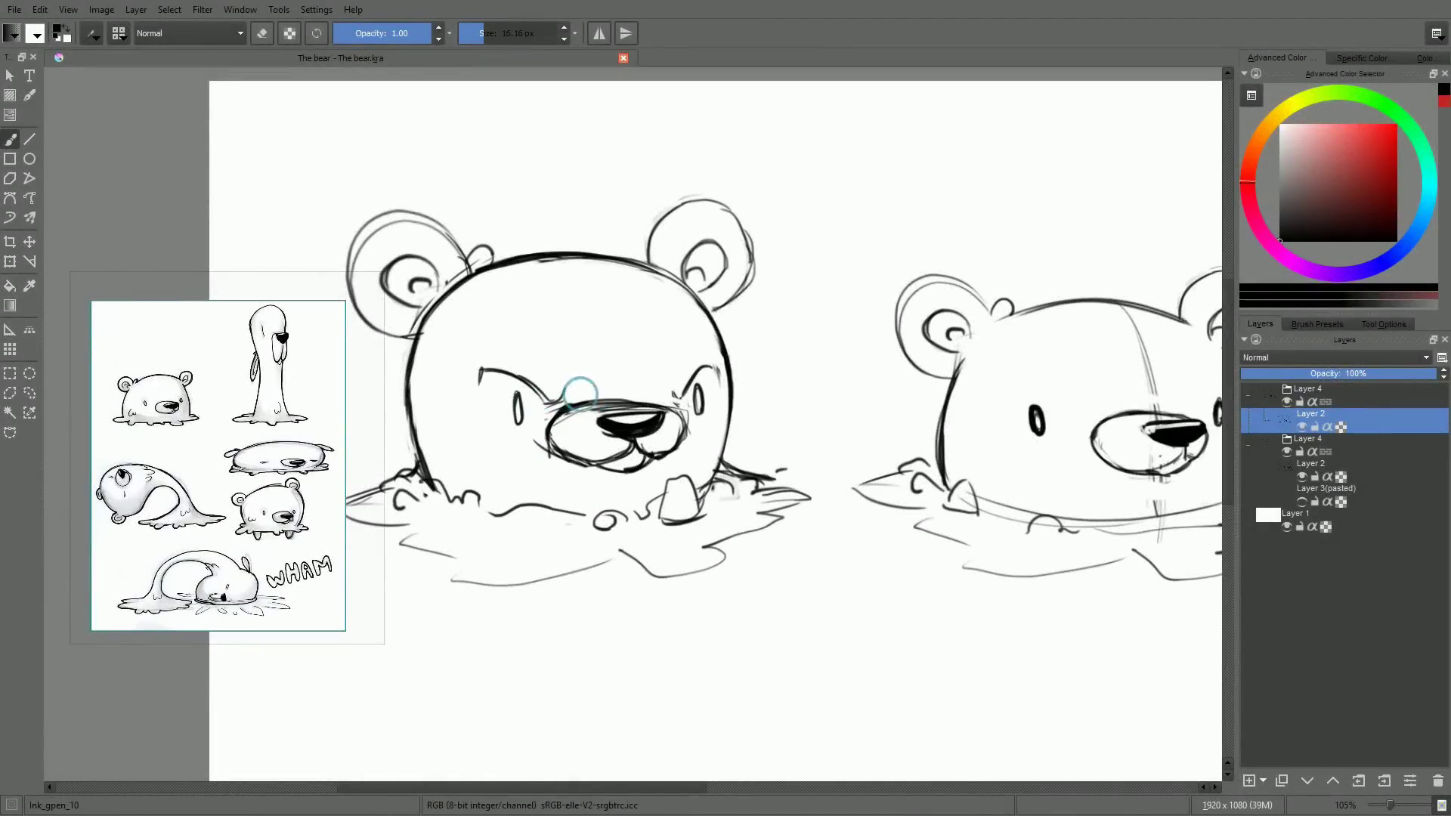
Ink the slanted angry brow running from the muzzle to above the bear's far eye
{"action": "mouse_move", "coordinate": [639, 403]}
{"action": "left_mouse_down"}
{"action": "mouse_move", "coordinate": [686, 410]}
{"action": "mouse_move", "coordinate": [711, 368]}
{"action": "left_mouse_up"}
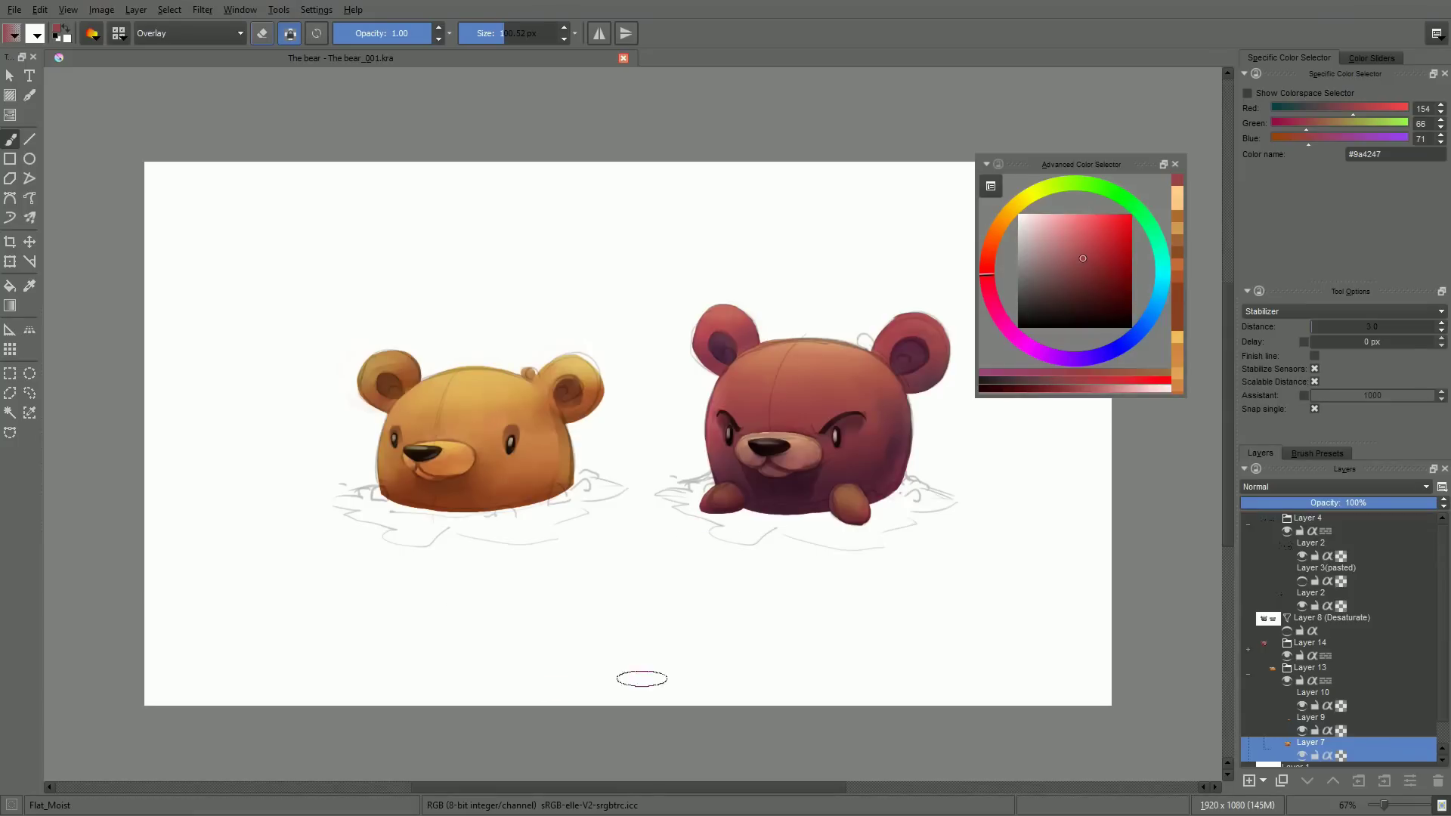
Toggle the visibility of Layer 10 and sample a color where the painted bear's head meets the mud
{"action": "left_click", "coordinate": [1303, 705]}
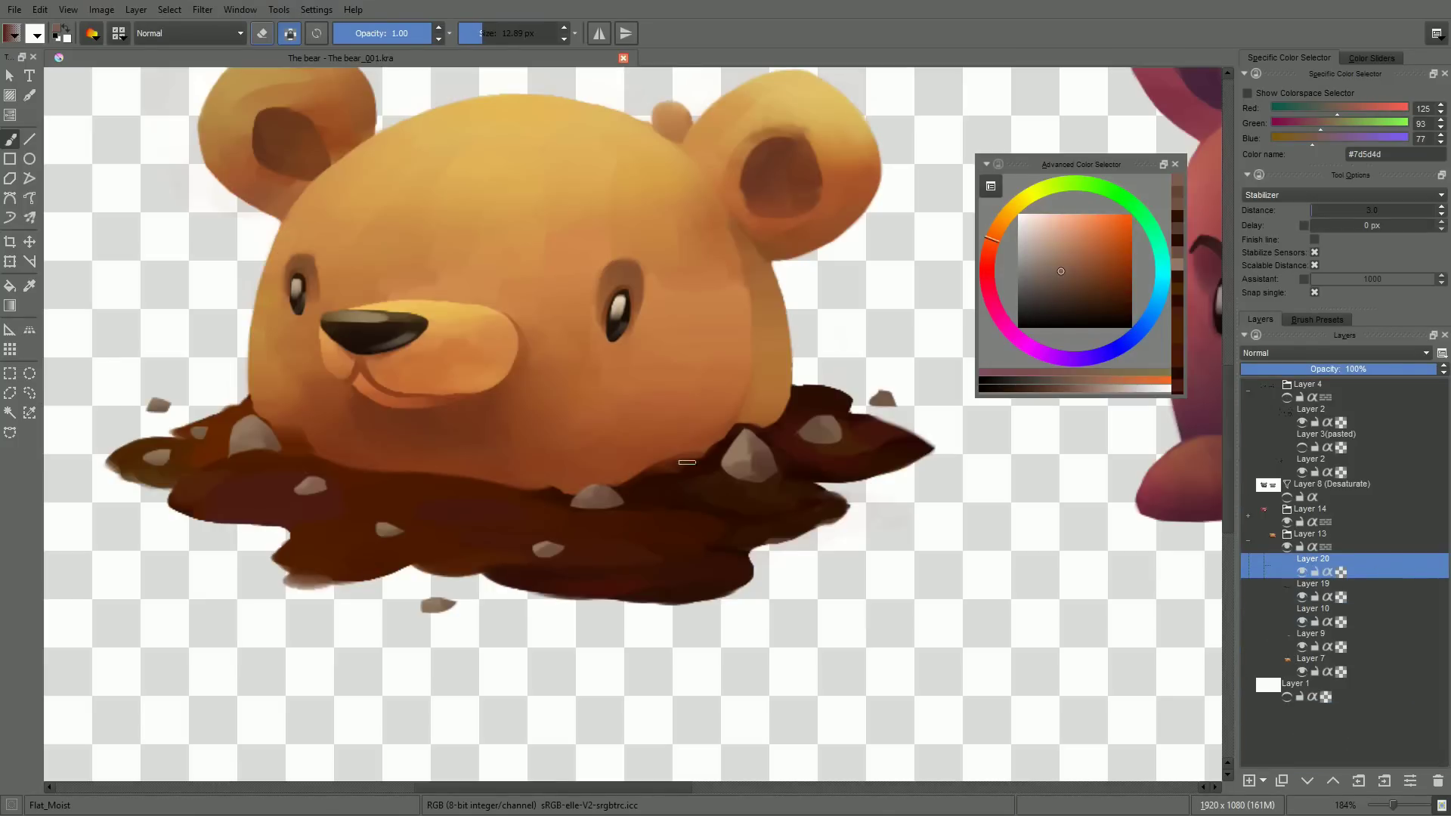
{"action": "left_click", "coordinate": [585, 480], "text": "ctrl"}
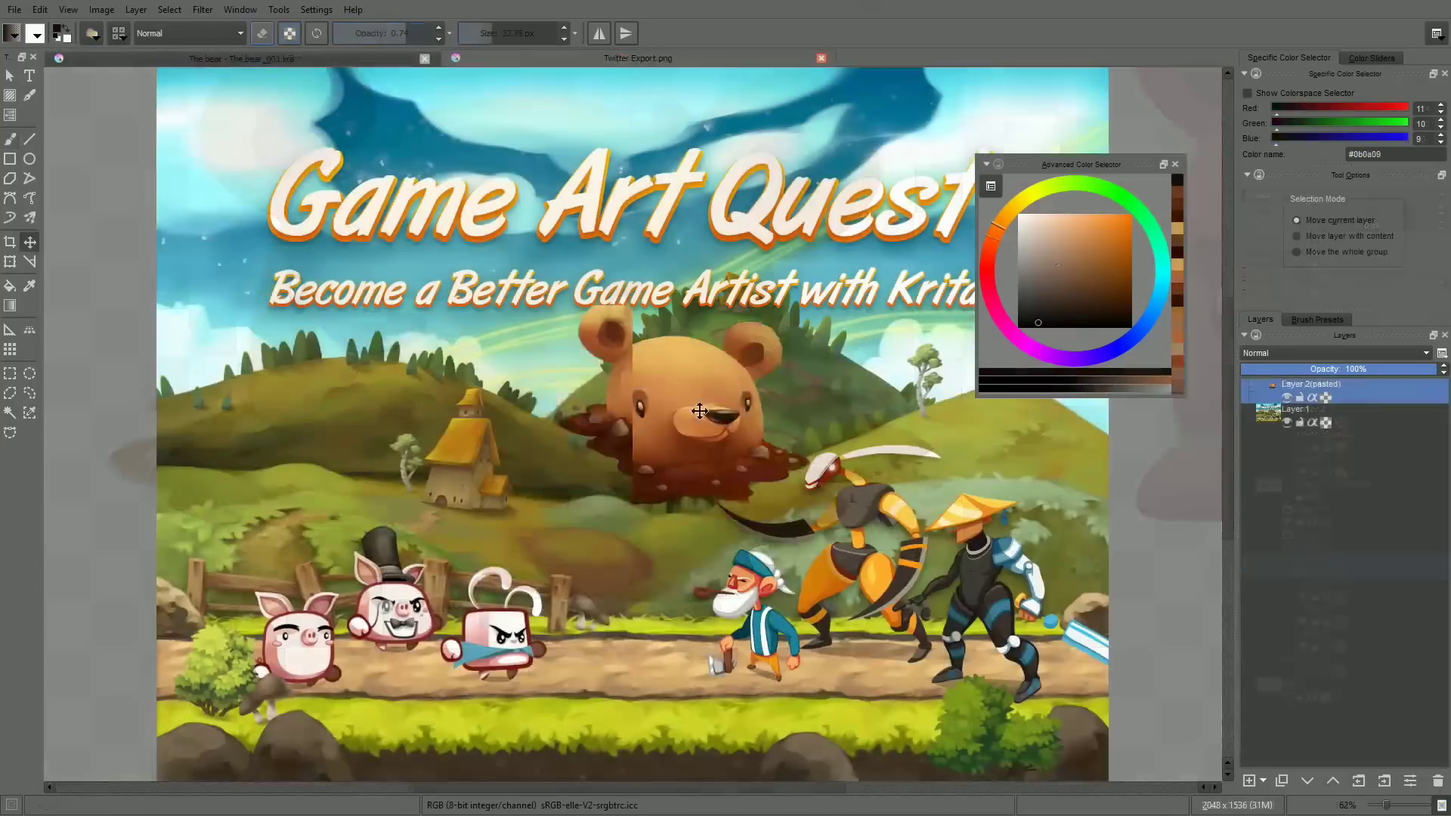
Transform the pasted bear over the Game Art Quest illustration and apply the change
{"action": "left_click_drag", "start_coordinate": [807, 259], "coordinate": [651, 615]}
{"action": "key", "text": "Return"}
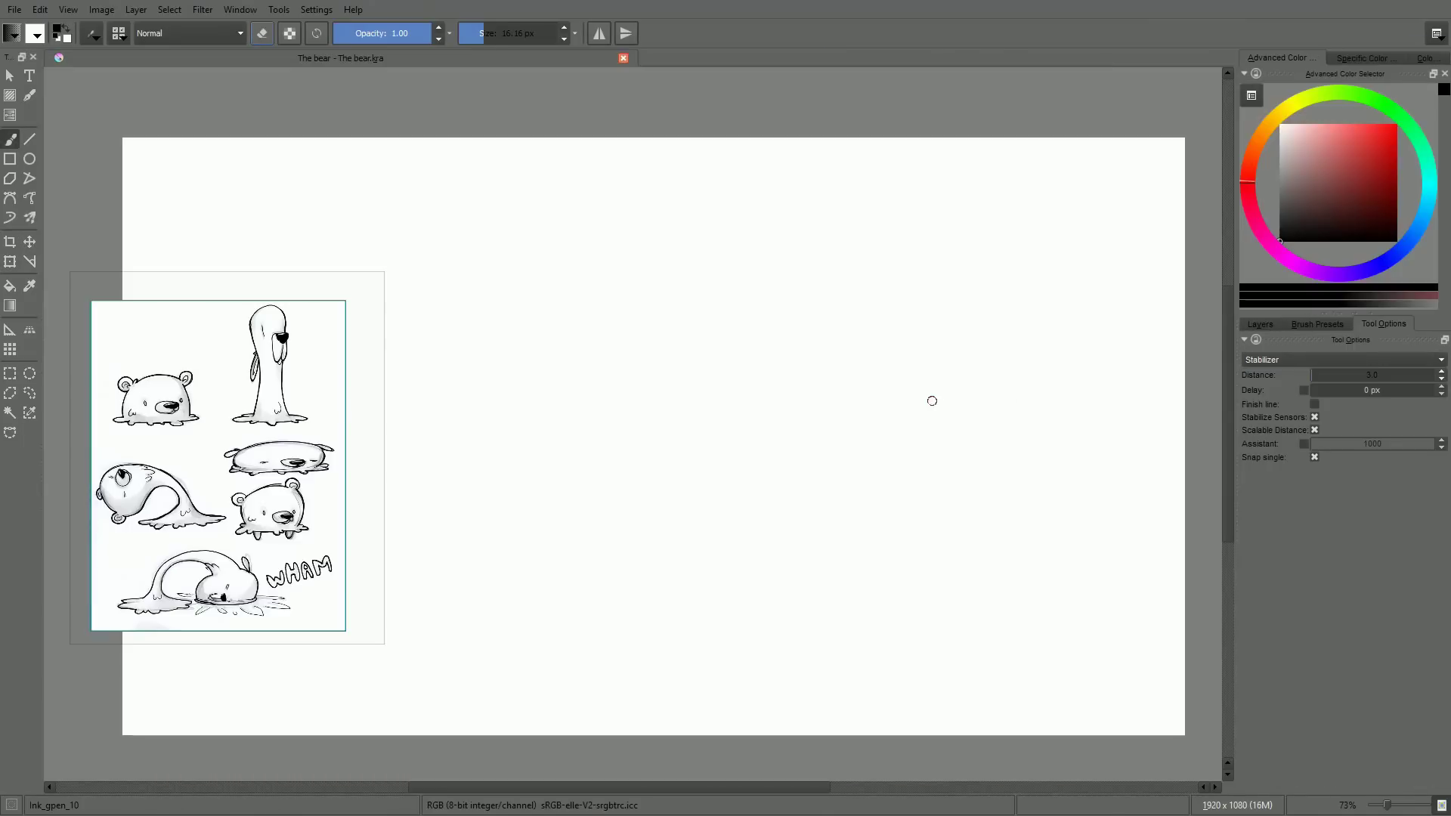
Rough out the bear's head on Layer 2 as a wide trapezoid with a curved lower edge
{"action": "left_click", "coordinate": [1259, 325]}
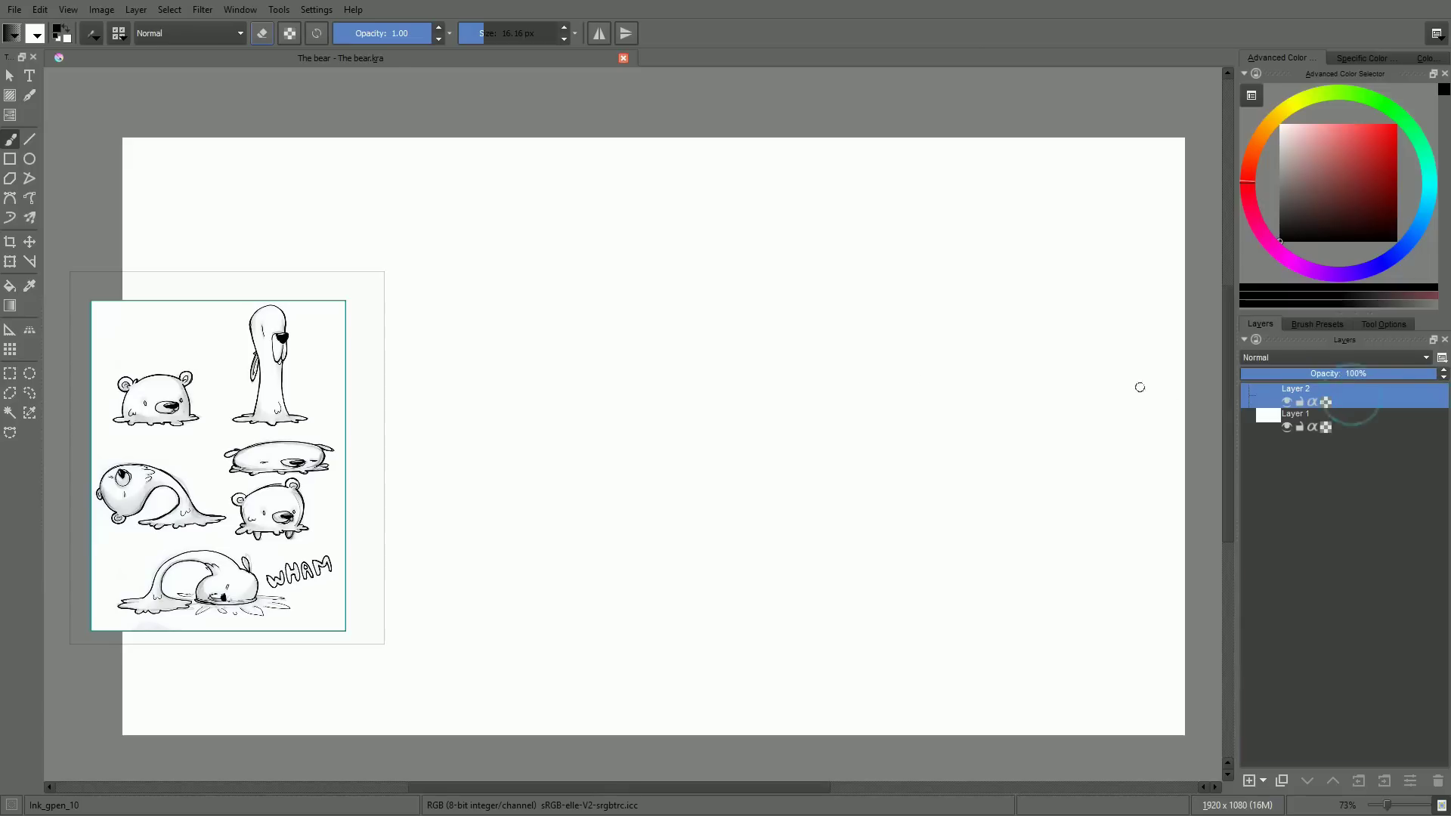
{"action": "mouse_move", "coordinate": [654, 330]}
{"action": "left_mouse_down"}
{"action": "mouse_move", "coordinate": [849, 316]}
{"action": "mouse_move", "coordinate": [727, 477]}
{"action": "left_mouse_up"}
{"action": "key", "text": "ctrl+z"}
{"action": "mouse_move", "coordinate": [624, 344]}
{"action": "left_mouse_down"}
{"action": "mouse_move", "coordinate": [616, 436]}
{"action": "mouse_move", "coordinate": [805, 334]}
{"action": "mouse_move", "coordinate": [819, 428]}
{"action": "left_mouse_up"}
{"action": "left_click_drag", "start_coordinate": [792, 324], "coordinate": [817, 444]}
{"action": "mouse_move", "coordinate": [624, 342]}
{"action": "left_mouse_down"}
{"action": "mouse_move", "coordinate": [621, 443]}
{"action": "mouse_move", "coordinate": [747, 467]}
{"action": "left_mouse_up"}
{"action": "mouse_move", "coordinate": [625, 445]}
{"action": "left_mouse_down"}
{"action": "mouse_move", "coordinate": [682, 462]}
{"action": "mouse_move", "coordinate": [811, 452]}
{"action": "mouse_move", "coordinate": [791, 453]}
{"action": "left_mouse_up"}
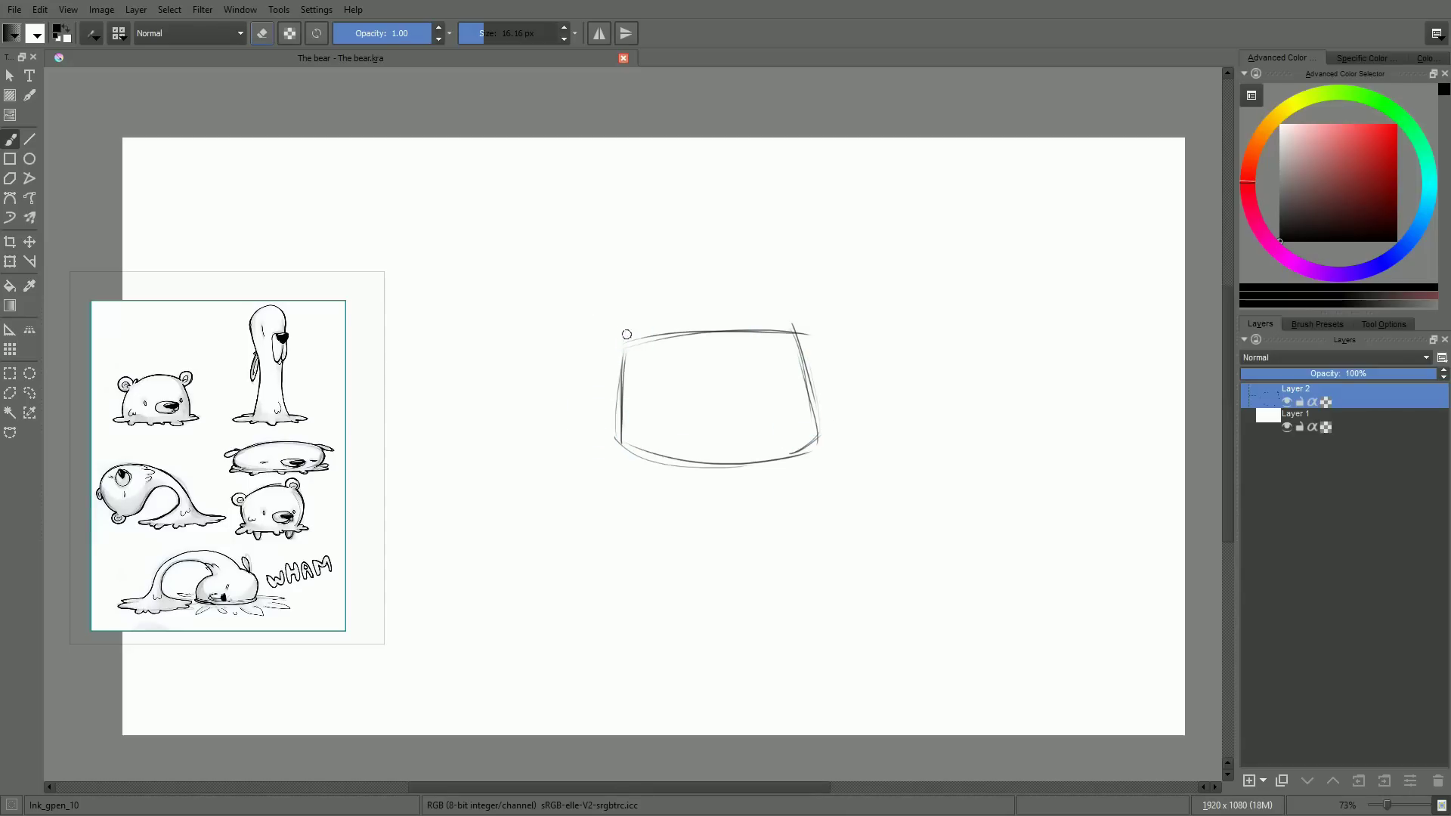
{"action": "mouse_move", "coordinate": [641, 337]}
{"action": "left_mouse_down"}
{"action": "mouse_move", "coordinate": [635, 364]}
{"action": "mouse_move", "coordinate": [583, 314]}
{"action": "mouse_move", "coordinate": [628, 369]}
{"action": "mouse_move", "coordinate": [641, 317]}
{"action": "mouse_move", "coordinate": [648, 331]}
{"action": "left_mouse_up"}
{"action": "key", "text": "ctrl+z"}
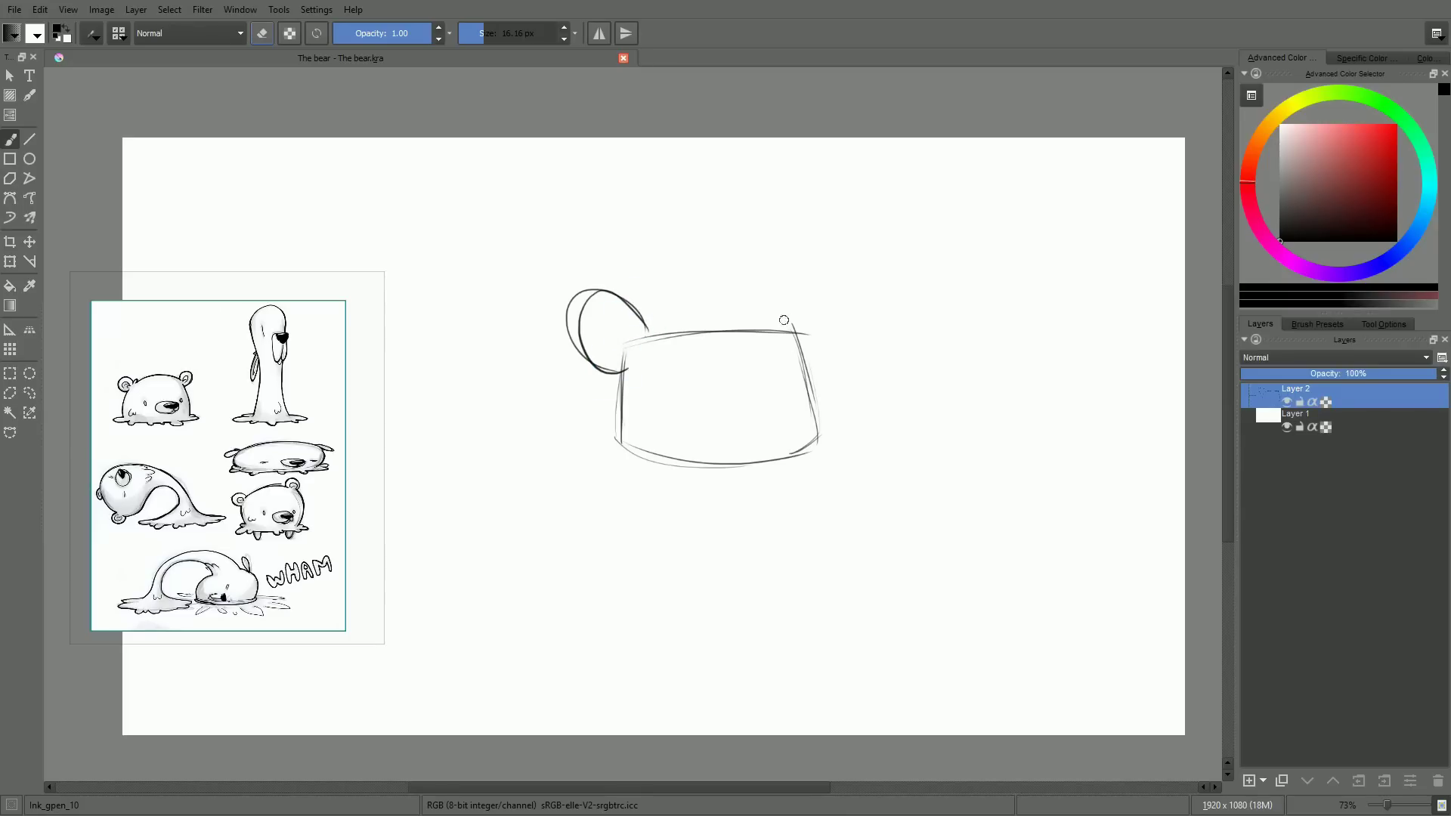
{"action": "key", "text": "ctrl+z"}
{"action": "key", "text": "ctrl+z"}
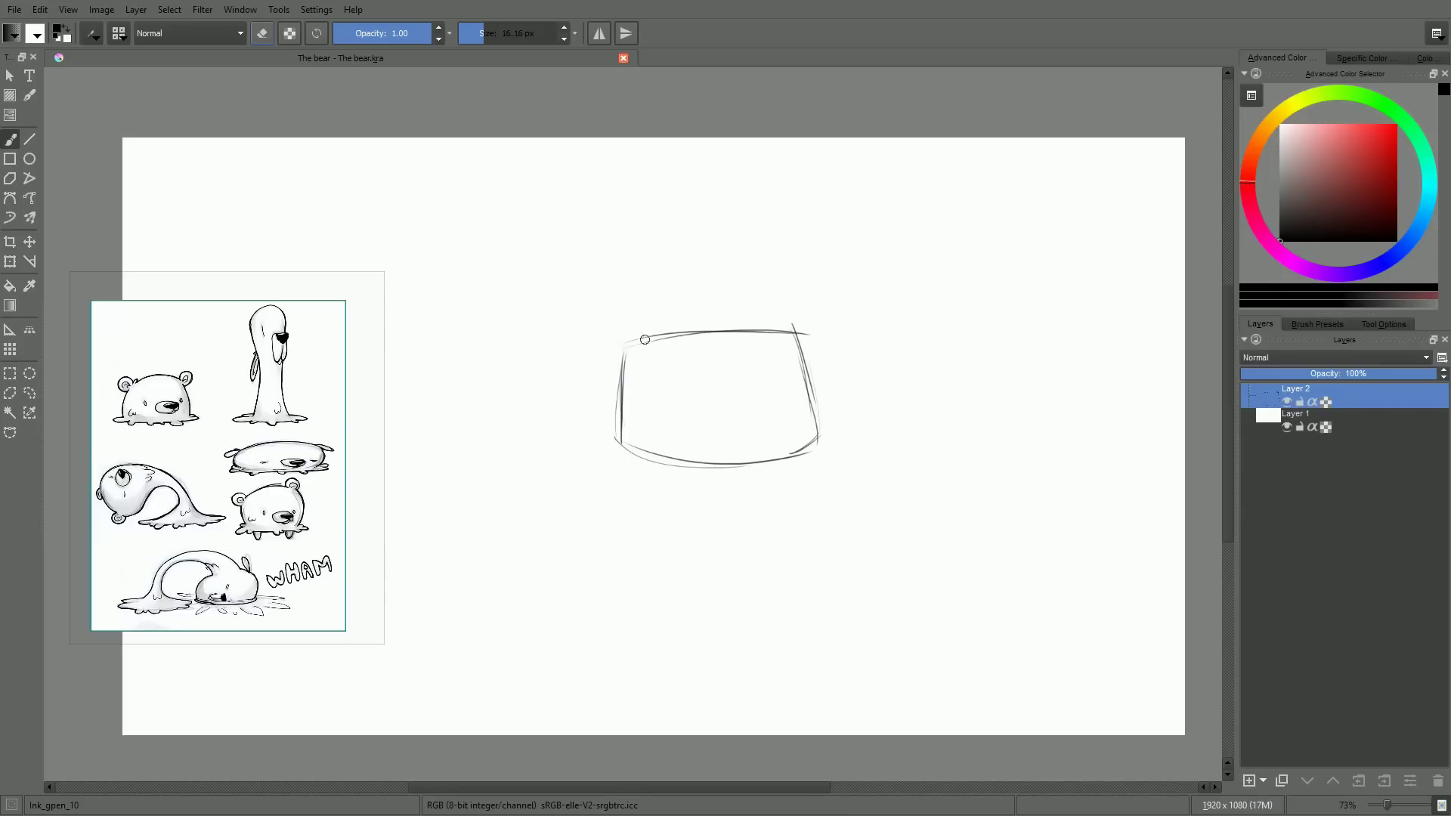
Sketch two round ears on the upper corners of the head shape
{"action": "left_click_drag", "start_coordinate": [643, 323], "coordinate": [624, 370]}
{"action": "left_click_drag", "start_coordinate": [607, 304], "coordinate": [622, 370]}
{"action": "mouse_move", "coordinate": [772, 308]}
{"action": "left_mouse_down"}
{"action": "mouse_move", "coordinate": [811, 353]}
{"action": "mouse_move", "coordinate": [836, 316]}
{"action": "mouse_move", "coordinate": [811, 352]}
{"action": "left_mouse_up"}
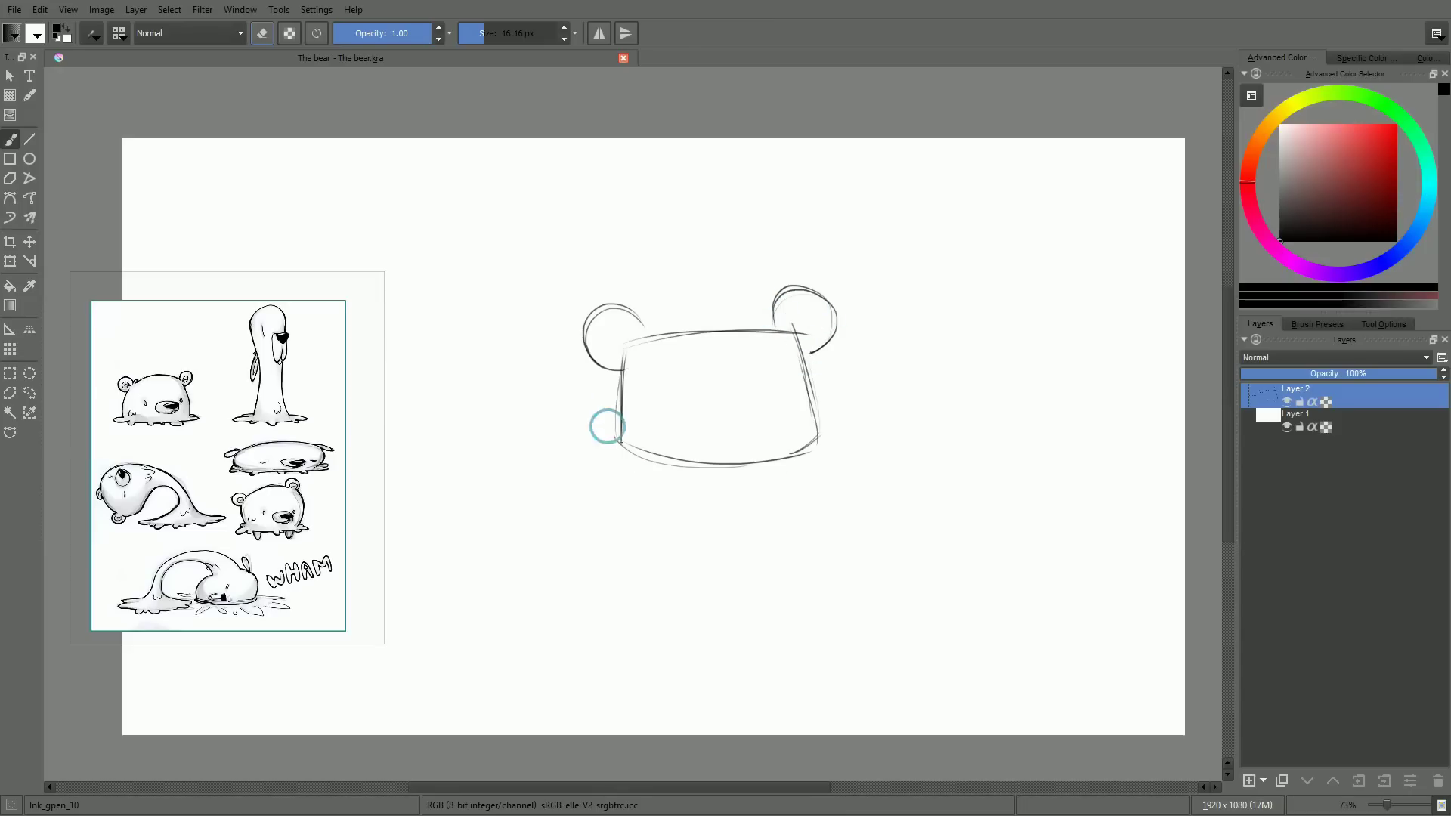
Refine the head with curved sides and a domed top, erasing rough lines, and detail the inner ears
{"action": "left_click_drag", "start_coordinate": [619, 444], "coordinate": [625, 375]}
{"action": "mouse_move", "coordinate": [617, 429]}
{"action": "left_mouse_down"}
{"action": "mouse_move", "coordinate": [628, 362]}
{"action": "mouse_move", "coordinate": [625, 375]}
{"action": "left_mouse_up"}
{"action": "key", "text": "e"}
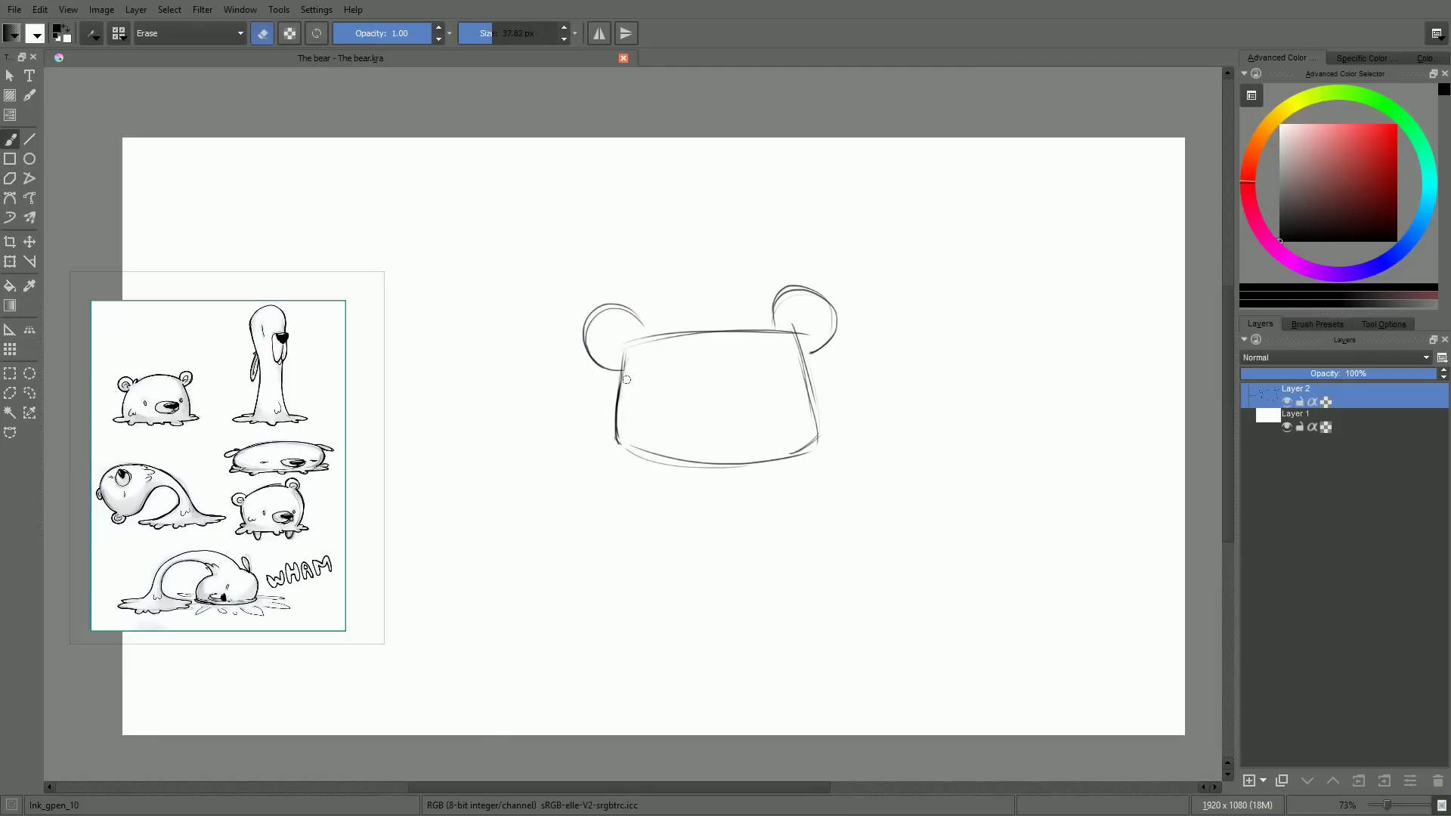
{"action": "key", "text": "e"}
{"action": "left_click_drag", "start_coordinate": [629, 339], "coordinate": [750, 327]}
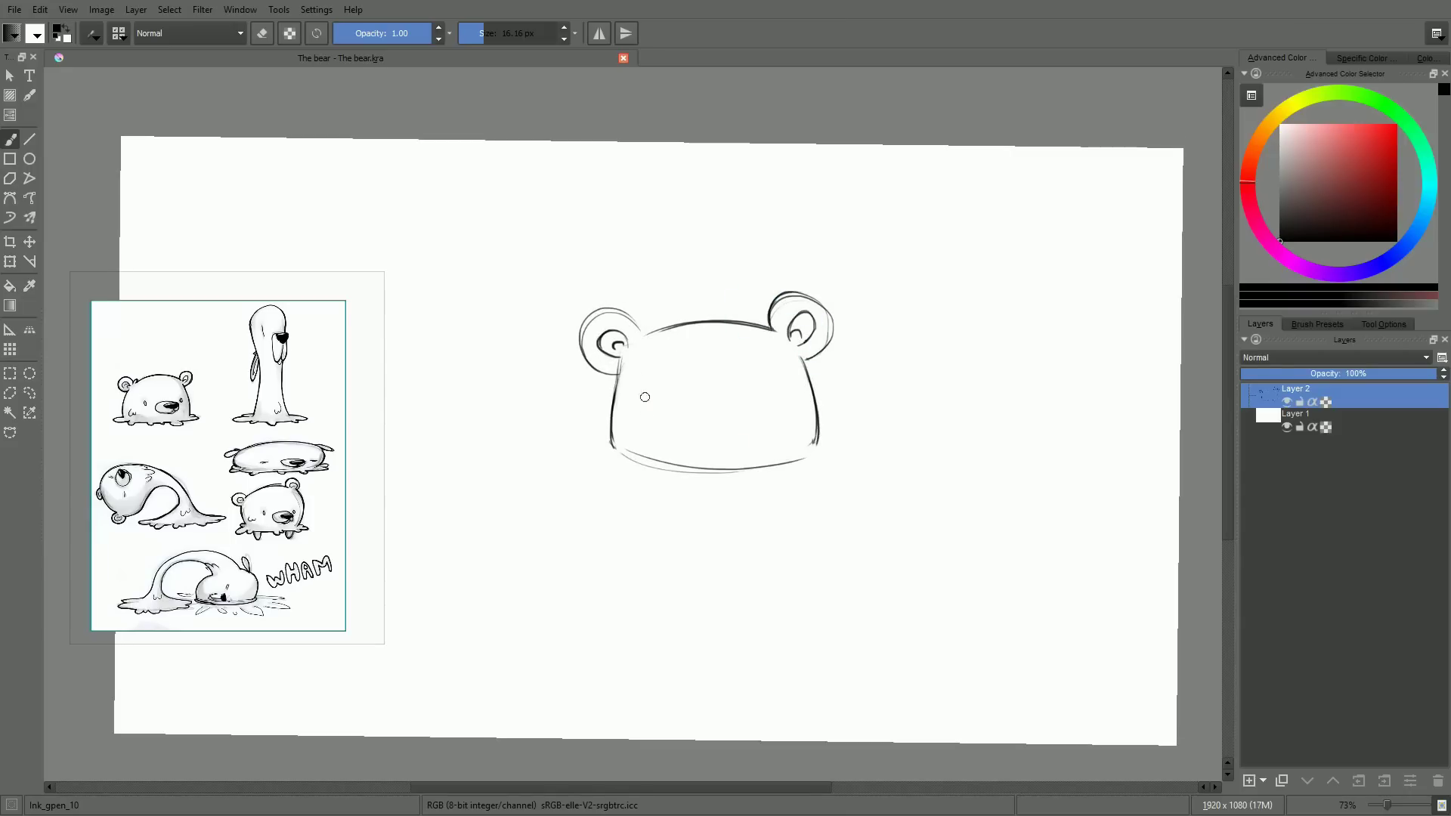
{"action": "left_click_drag", "start_coordinate": [623, 363], "coordinate": [614, 448]}
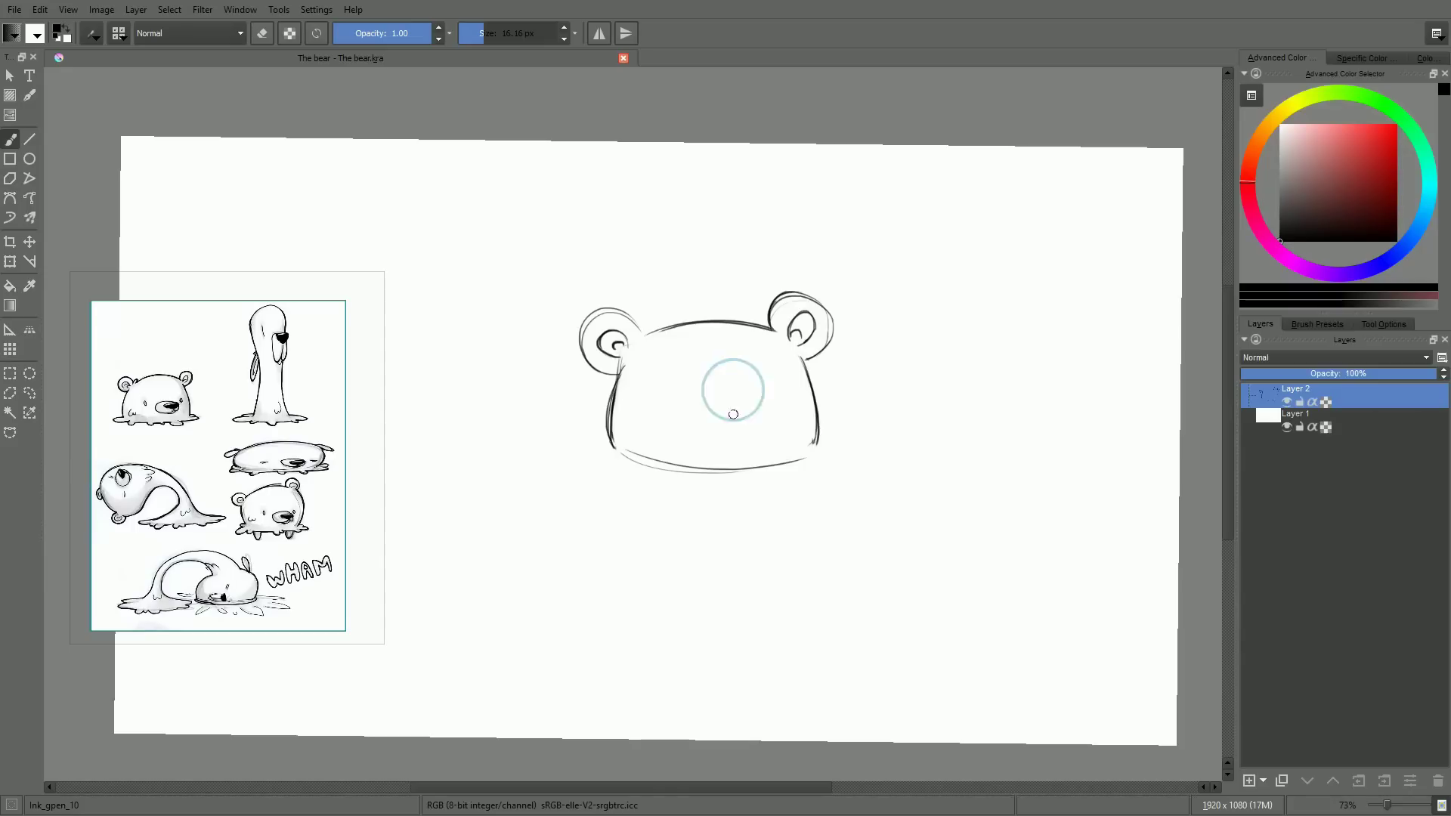
Draw a curved vertical center line down the face, shifted toward the right side of the head
{"action": "left_click_drag", "start_coordinate": [730, 324], "coordinate": [767, 424]}
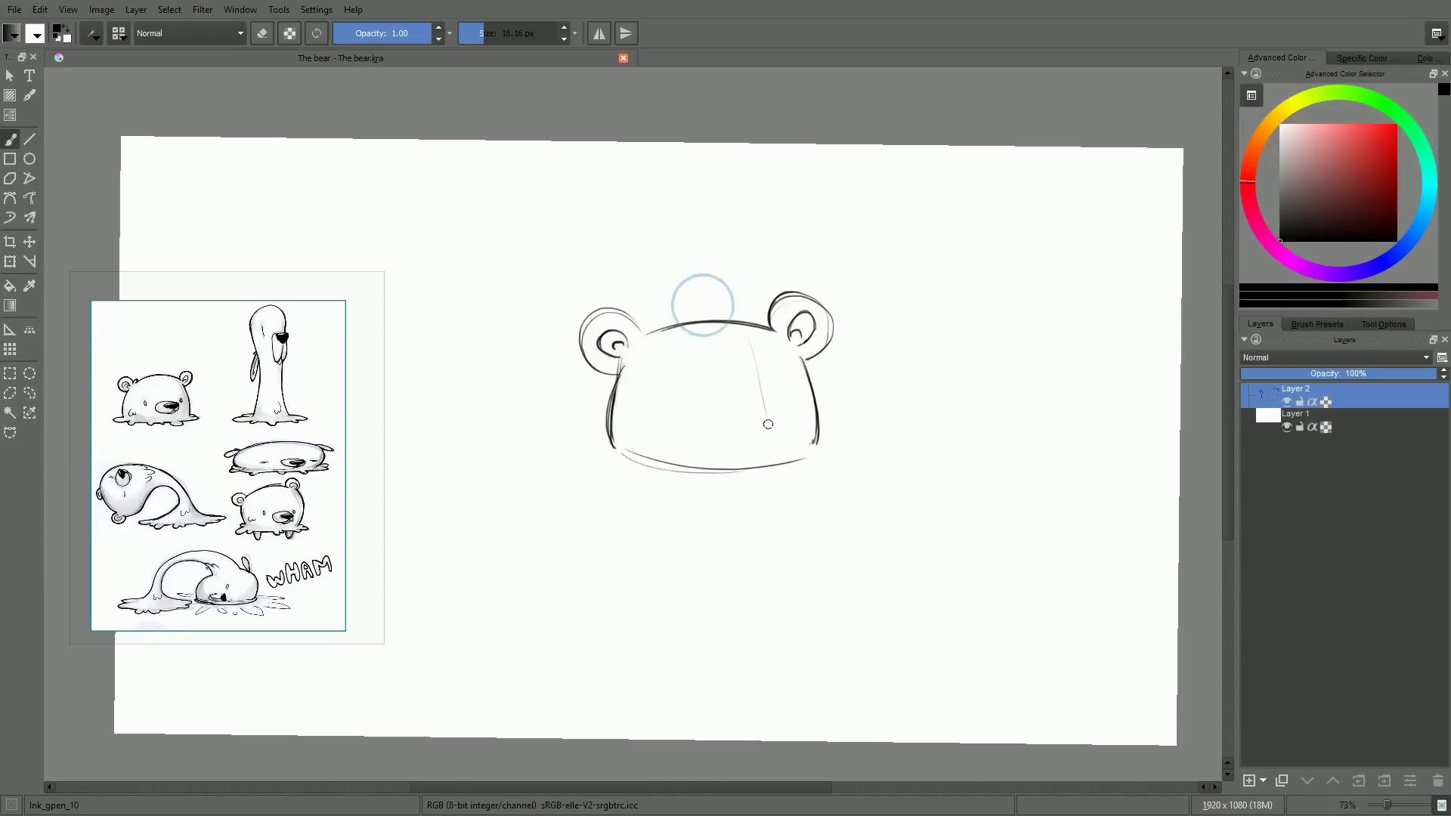
{"action": "key", "text": "ctrl+z"}
{"action": "mouse_move", "coordinate": [730, 323]}
{"action": "left_mouse_down"}
{"action": "mouse_move", "coordinate": [762, 437]}
{"action": "mouse_move", "coordinate": [754, 467]}
{"action": "left_mouse_up"}
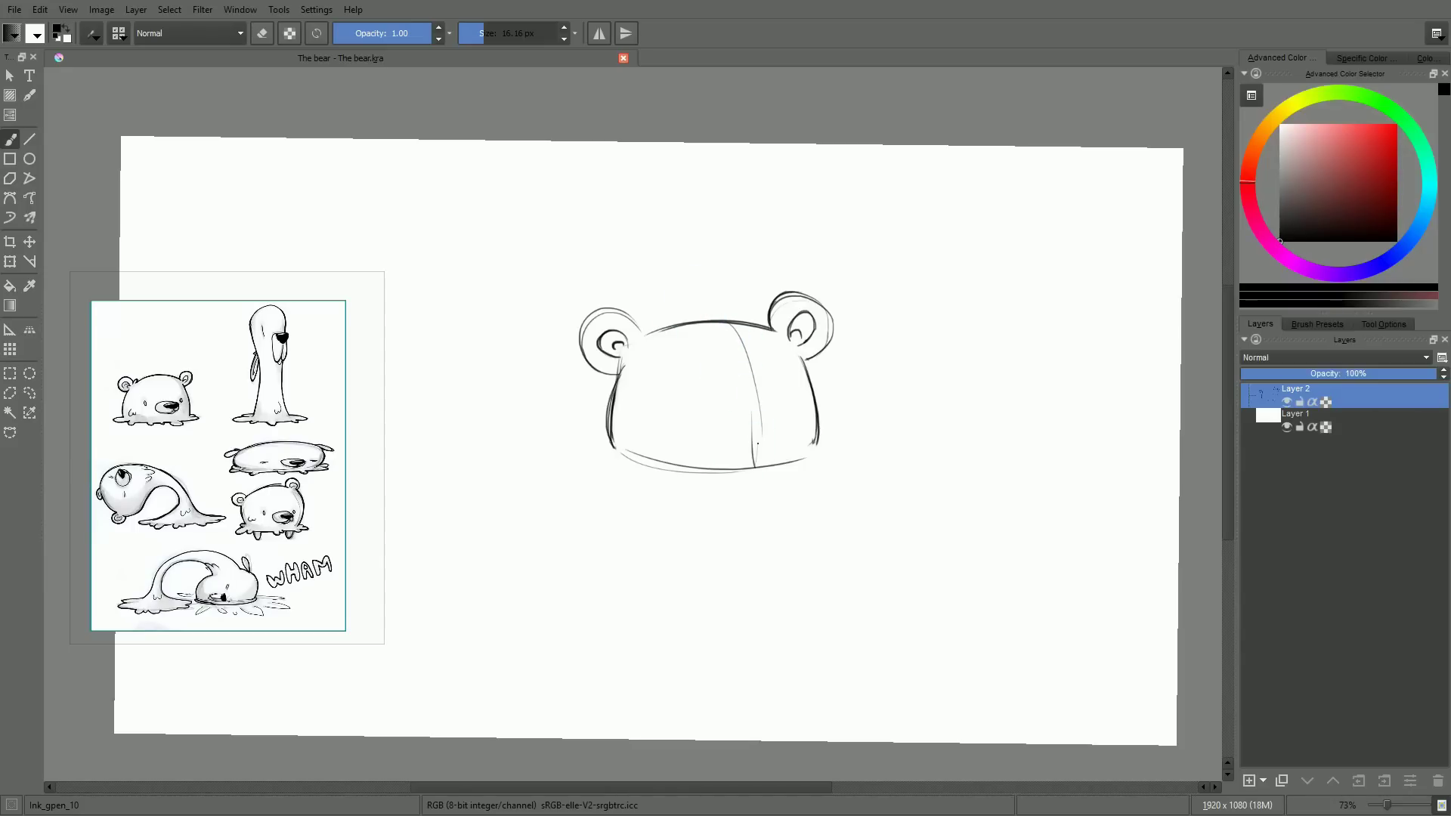
{"action": "left_click_drag", "start_coordinate": [745, 354], "coordinate": [749, 463]}
{"action": "left_click_drag", "start_coordinate": [741, 341], "coordinate": [756, 487]}
Sketch an oval muzzle across the center line with a flat dark nose at its upper edge
{"action": "left_click_drag", "start_coordinate": [748, 382], "coordinate": [790, 415]}
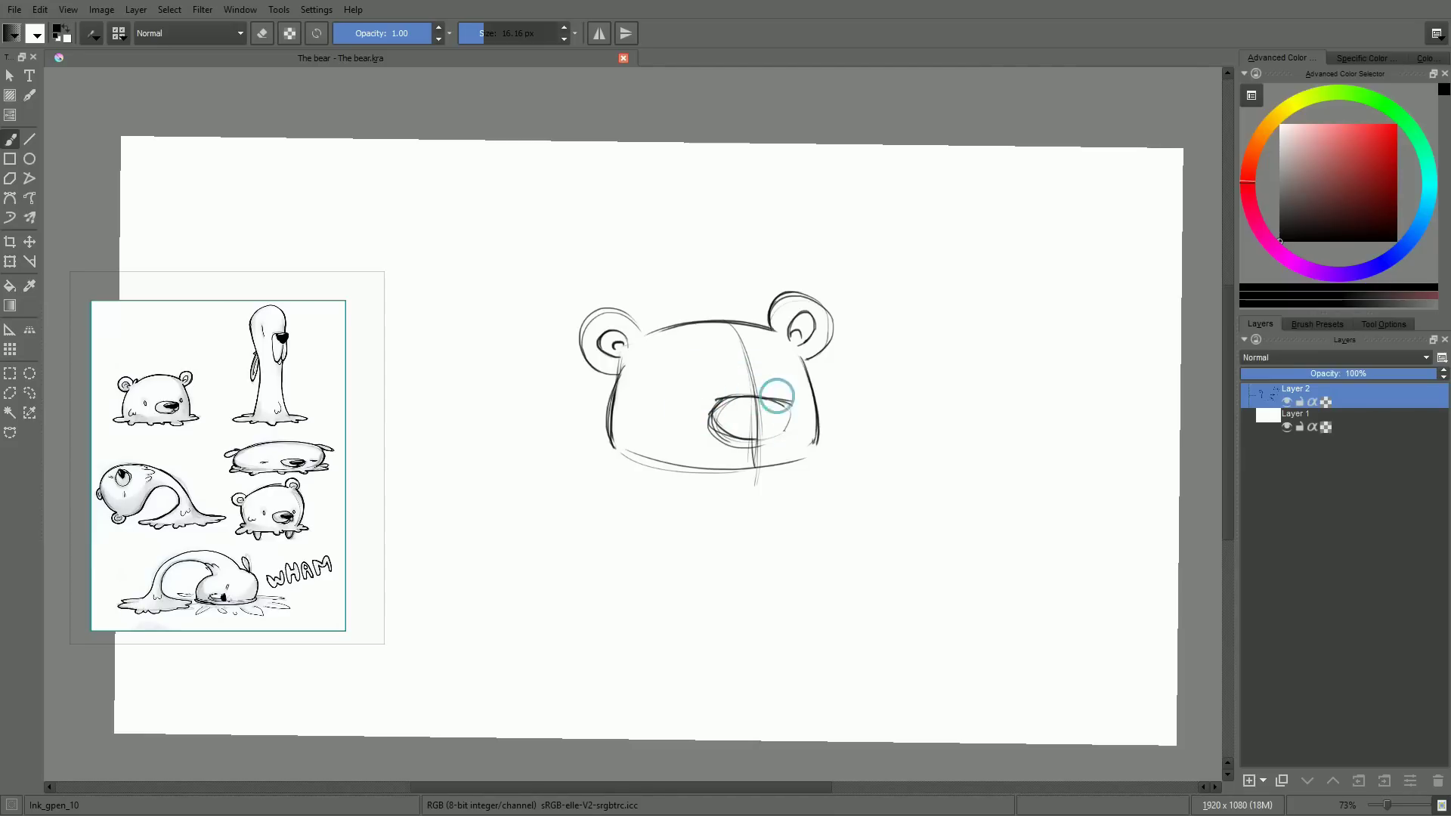
{"action": "mouse_move", "coordinate": [781, 397]}
{"action": "left_mouse_down"}
{"action": "mouse_move", "coordinate": [778, 432]}
{"action": "mouse_move", "coordinate": [790, 407]}
{"action": "left_mouse_up"}
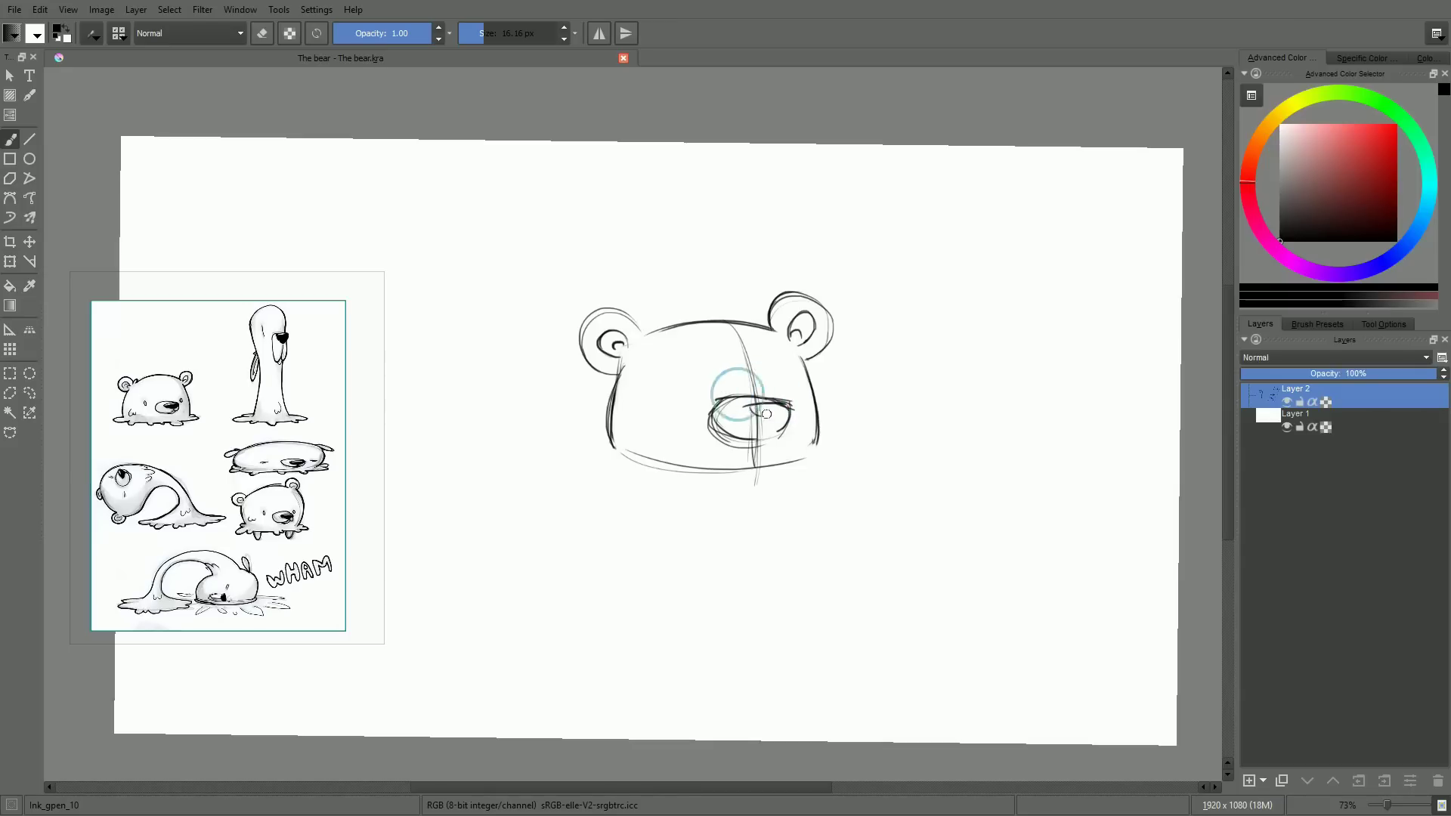
{"action": "mouse_move", "coordinate": [789, 409]}
{"action": "left_mouse_down"}
{"action": "mouse_move", "coordinate": [734, 395]}
{"action": "mouse_move", "coordinate": [787, 411]}
{"action": "left_mouse_up"}
Draw a small oval eye on each side of the muzzle and a short mouth line under the nose
{"action": "left_click_drag", "start_coordinate": [671, 395], "coordinate": [671, 407]}
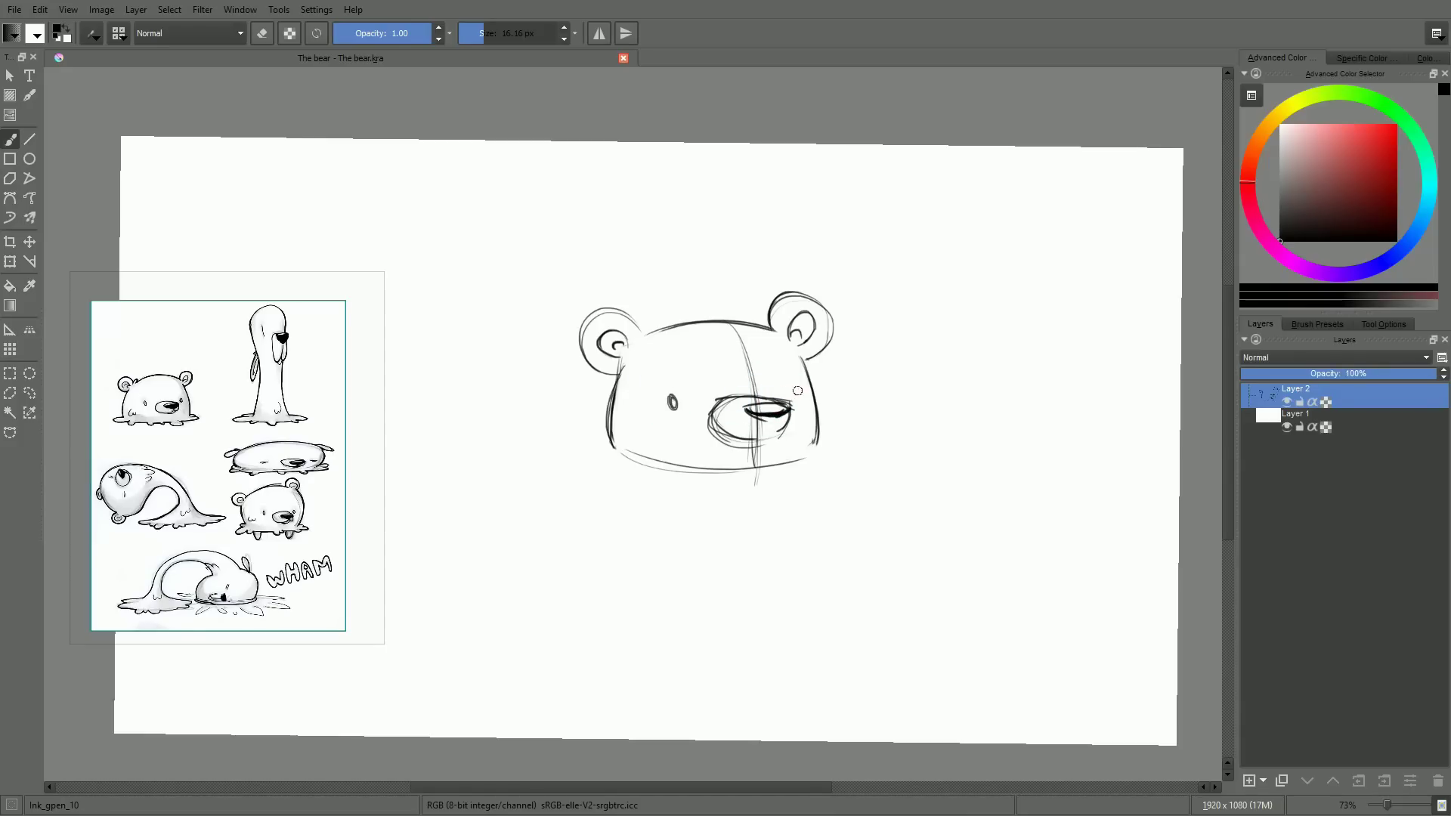
{"action": "left_click_drag", "start_coordinate": [797, 385], "coordinate": [797, 399]}
{"action": "left_click_drag", "start_coordinate": [774, 420], "coordinate": [761, 433]}
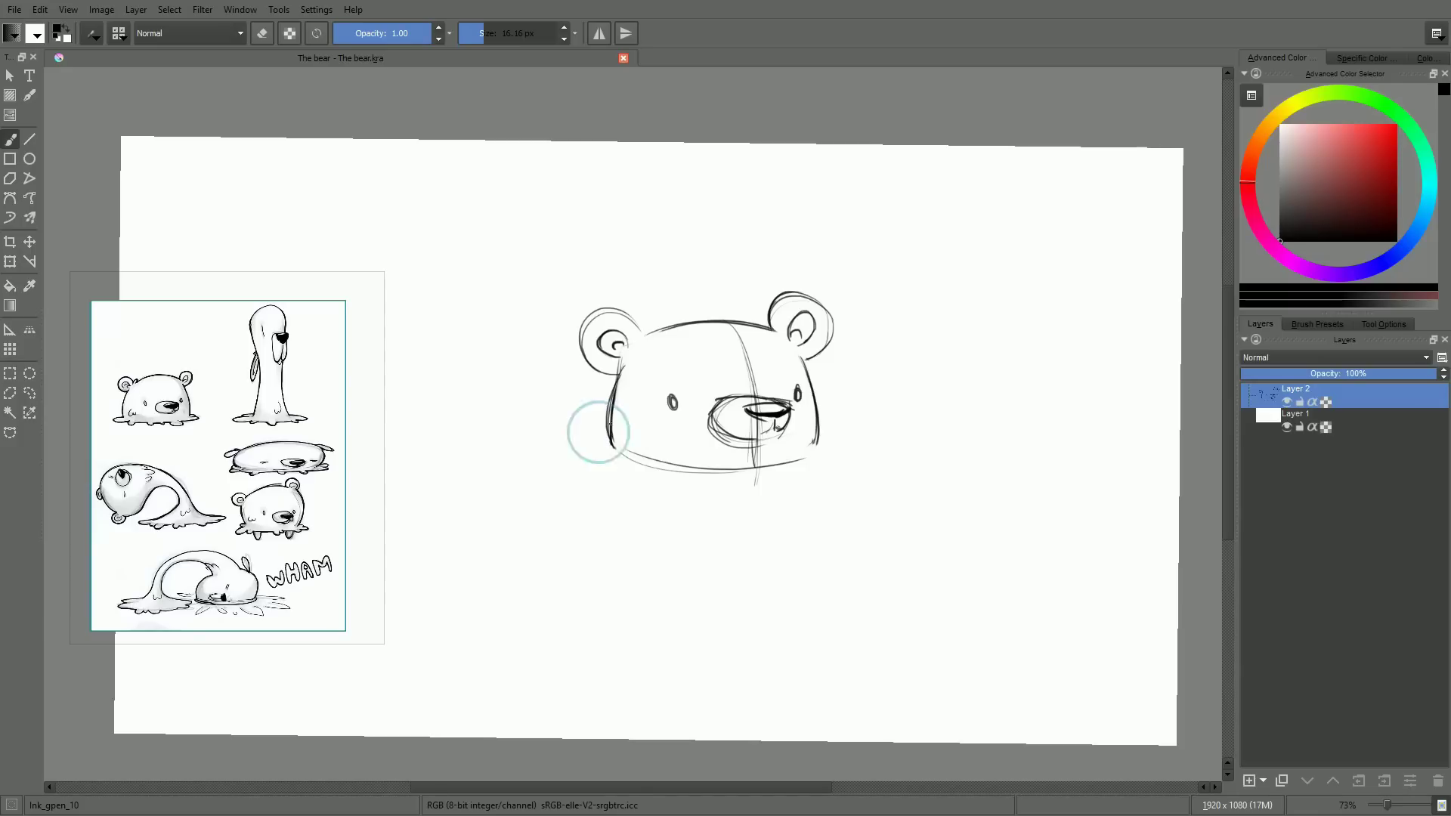
Sketch small rounded lumps along the base of the head where it meets the puddle
{"action": "mouse_move", "coordinate": [619, 373]}
{"action": "left_mouse_down"}
{"action": "mouse_move", "coordinate": [611, 444]}
{"action": "mouse_move", "coordinate": [632, 463]}
{"action": "mouse_move", "coordinate": [604, 435]}
{"action": "left_mouse_up"}
{"action": "key", "text": "ctrl+z"}
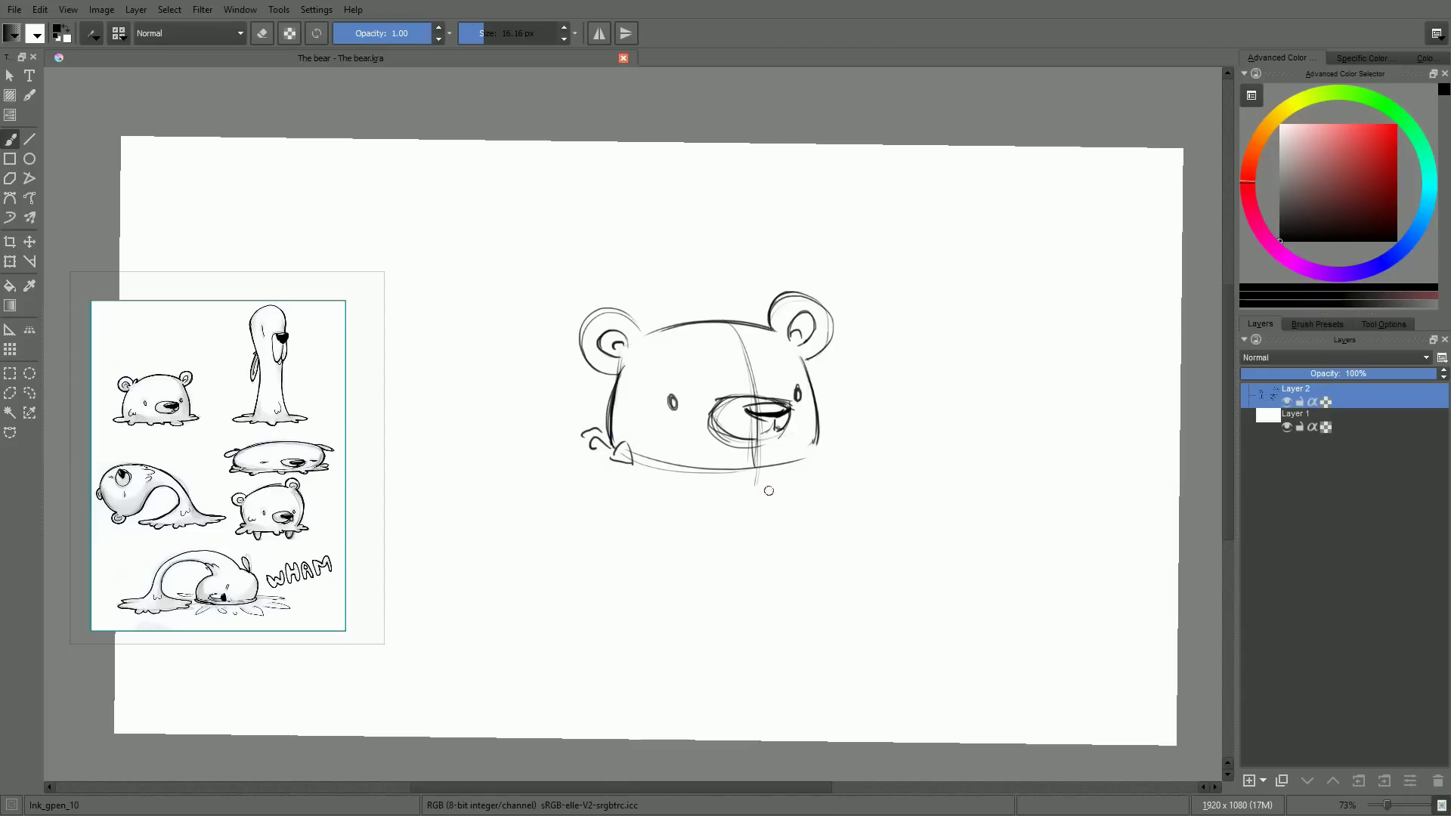
{"action": "left_click_drag", "start_coordinate": [806, 462], "coordinate": [838, 458]}
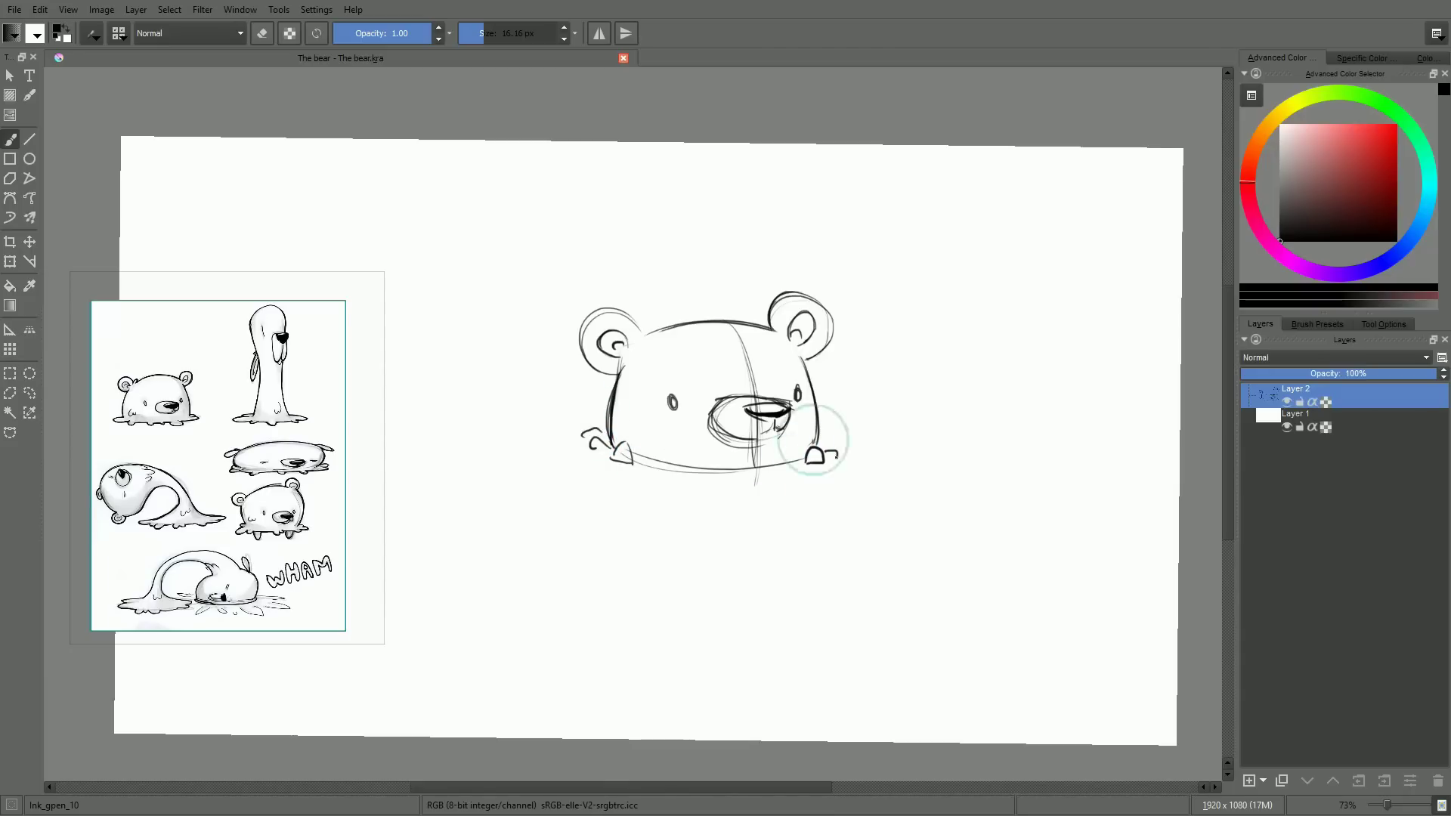
{"action": "left_click_drag", "start_coordinate": [665, 476], "coordinate": [694, 476]}
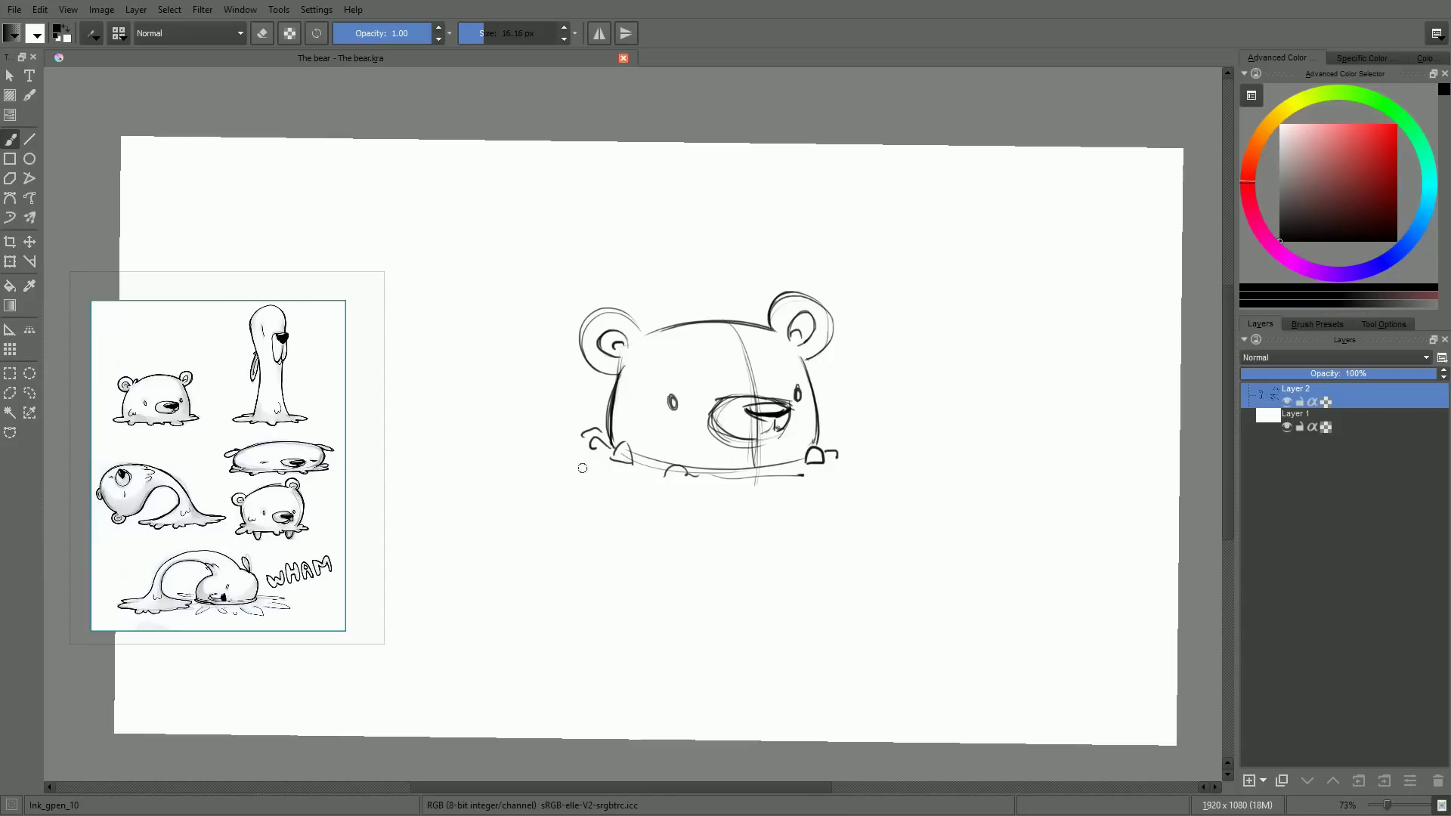
Outline an irregular mud puddle spreading out around the base of the bear's head
{"action": "mouse_move", "coordinate": [582, 435]}
{"action": "left_mouse_down"}
{"action": "mouse_move", "coordinate": [536, 446]}
{"action": "mouse_move", "coordinate": [598, 459]}
{"action": "mouse_move", "coordinate": [626, 485]}
{"action": "left_mouse_up"}
{"action": "left_click_drag", "start_coordinate": [622, 499], "coordinate": [737, 492]}
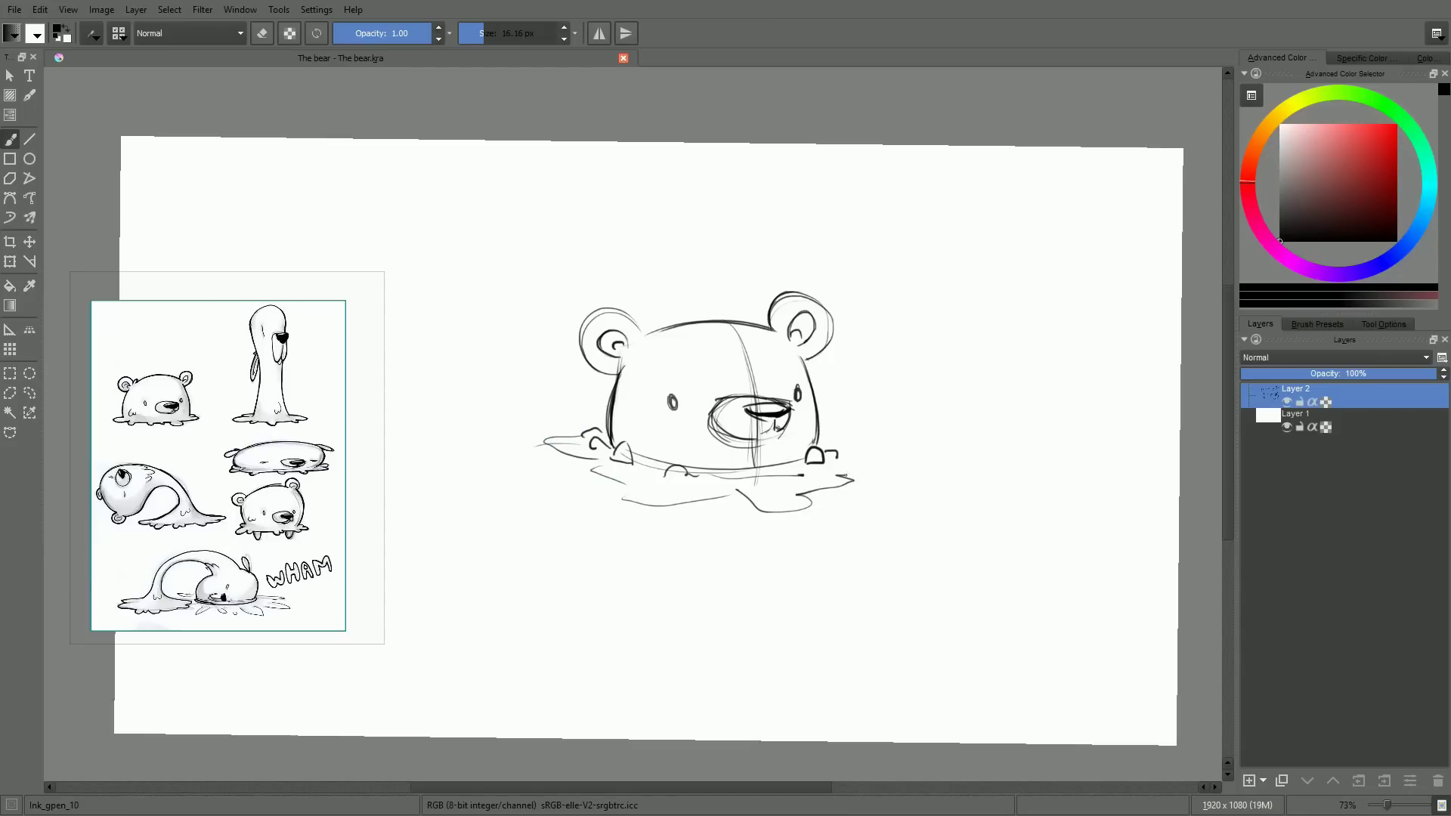
{"action": "left_click_drag", "start_coordinate": [846, 475], "coordinate": [868, 469]}
{"action": "left_click_drag", "start_coordinate": [867, 463], "coordinate": [833, 460]}
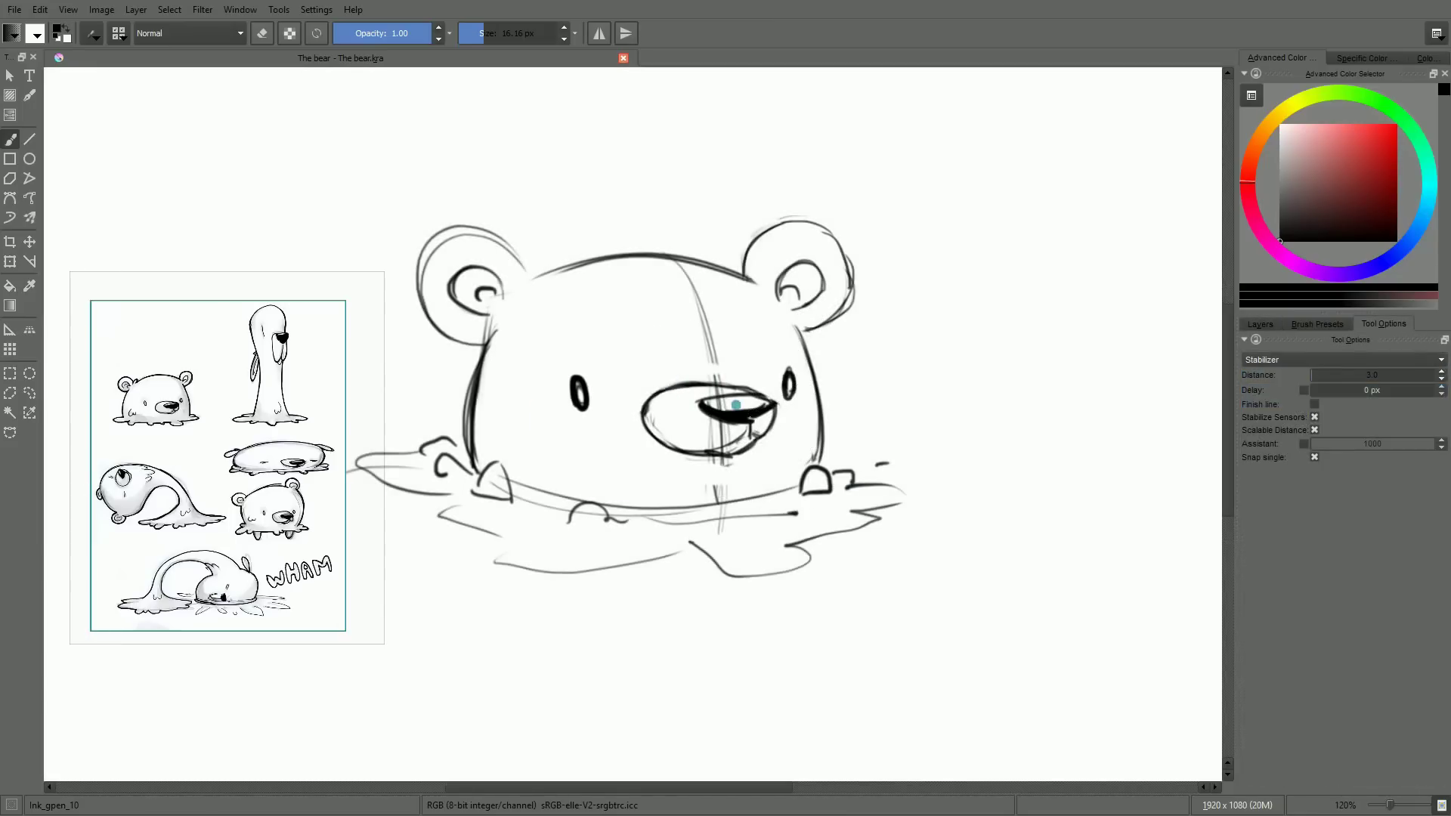
Redraw the bear's nose as a bolder wedge filled with black
{"action": "mouse_move", "coordinate": [712, 407]}
{"action": "left_mouse_down"}
{"action": "mouse_move", "coordinate": [749, 416]}
{"action": "mouse_move", "coordinate": [772, 398]}
{"action": "left_mouse_up"}
{"action": "mouse_move", "coordinate": [760, 541]}
{"action": "left_mouse_down"}
{"action": "mouse_move", "coordinate": [816, 438]}
{"action": "mouse_move", "coordinate": [818, 377]}
{"action": "left_mouse_up"}
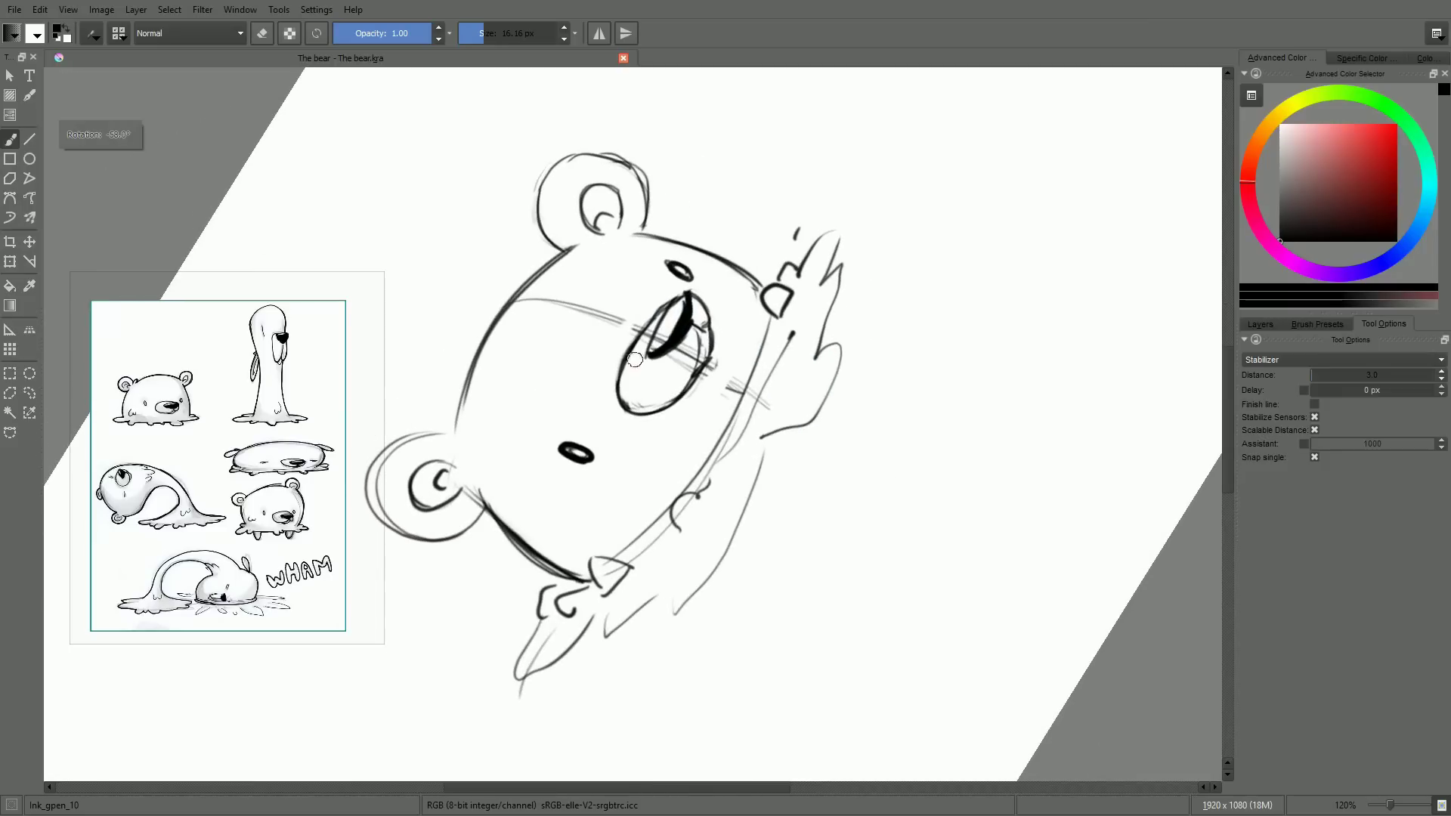
{"action": "left_click_drag", "start_coordinate": [650, 352], "coordinate": [676, 297]}
{"action": "key", "text": "ctrl+z"}
{"action": "left_click_drag", "start_coordinate": [652, 352], "coordinate": [680, 294]}
{"action": "mouse_move", "coordinate": [651, 350]}
{"action": "left_mouse_down"}
{"action": "mouse_move", "coordinate": [683, 291]}
{"action": "mouse_move", "coordinate": [684, 315]}
{"action": "mouse_move", "coordinate": [681, 299]}
{"action": "mouse_move", "coordinate": [650, 347]}
{"action": "mouse_move", "coordinate": [719, 368]}
{"action": "mouse_move", "coordinate": [708, 342]}
{"action": "mouse_move", "coordinate": [682, 342]}
{"action": "mouse_move", "coordinate": [685, 359]}
{"action": "left_mouse_up"}
{"action": "key", "text": "ctrl+z"}
{"action": "key", "text": "ctrl+z"}
Erase a thin highlight along the top of the nose and clean the center line inside the muzzle
{"action": "key", "text": "e"}
{"action": "key", "text": "ctrl+z"}
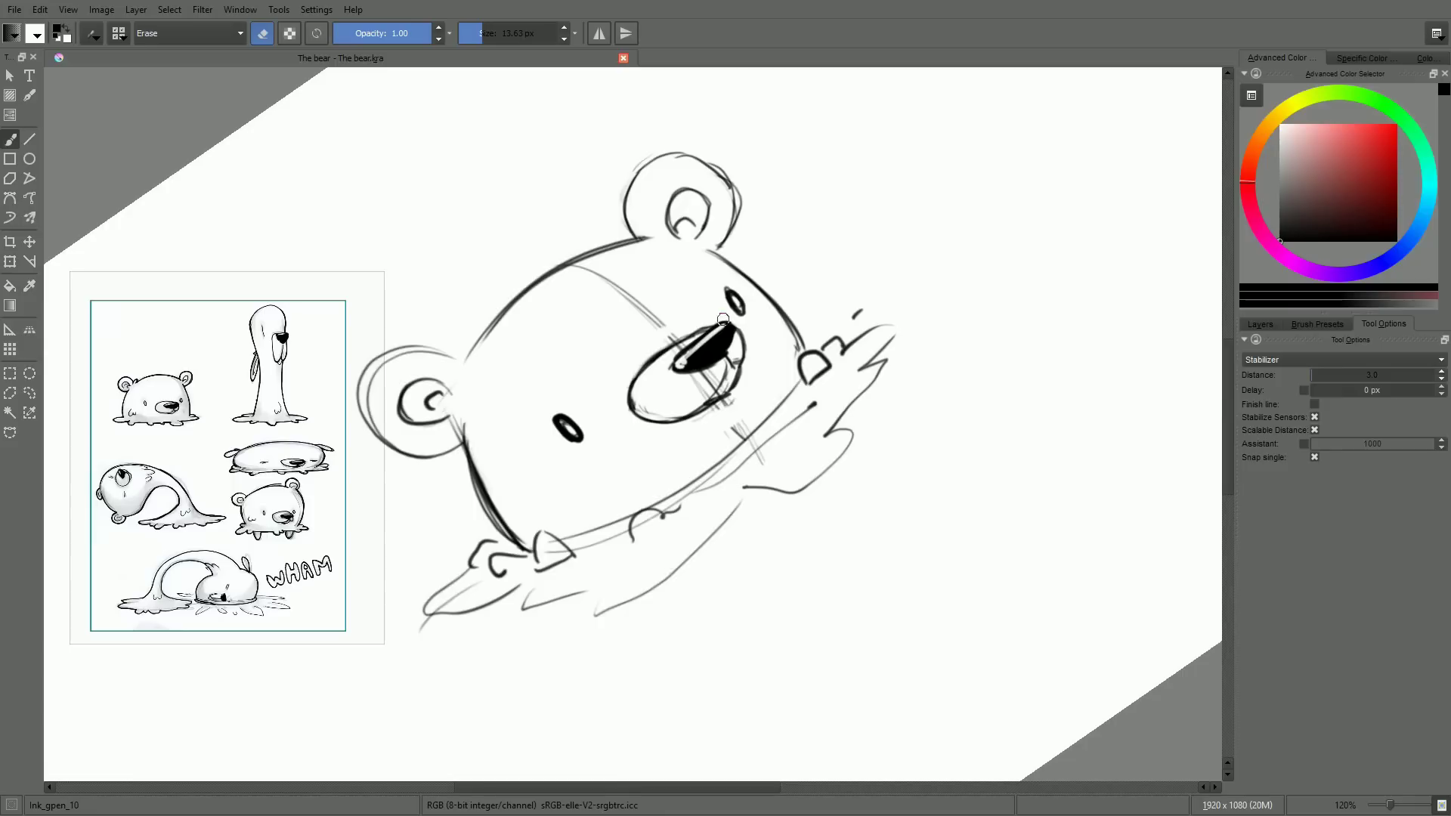
{"action": "left_click_drag", "start_coordinate": [665, 360], "coordinate": [721, 366]}
{"action": "mouse_move", "coordinate": [771, 413]}
{"action": "left_mouse_down"}
{"action": "mouse_move", "coordinate": [726, 465]}
{"action": "mouse_move", "coordinate": [725, 422]}
{"action": "left_mouse_up"}
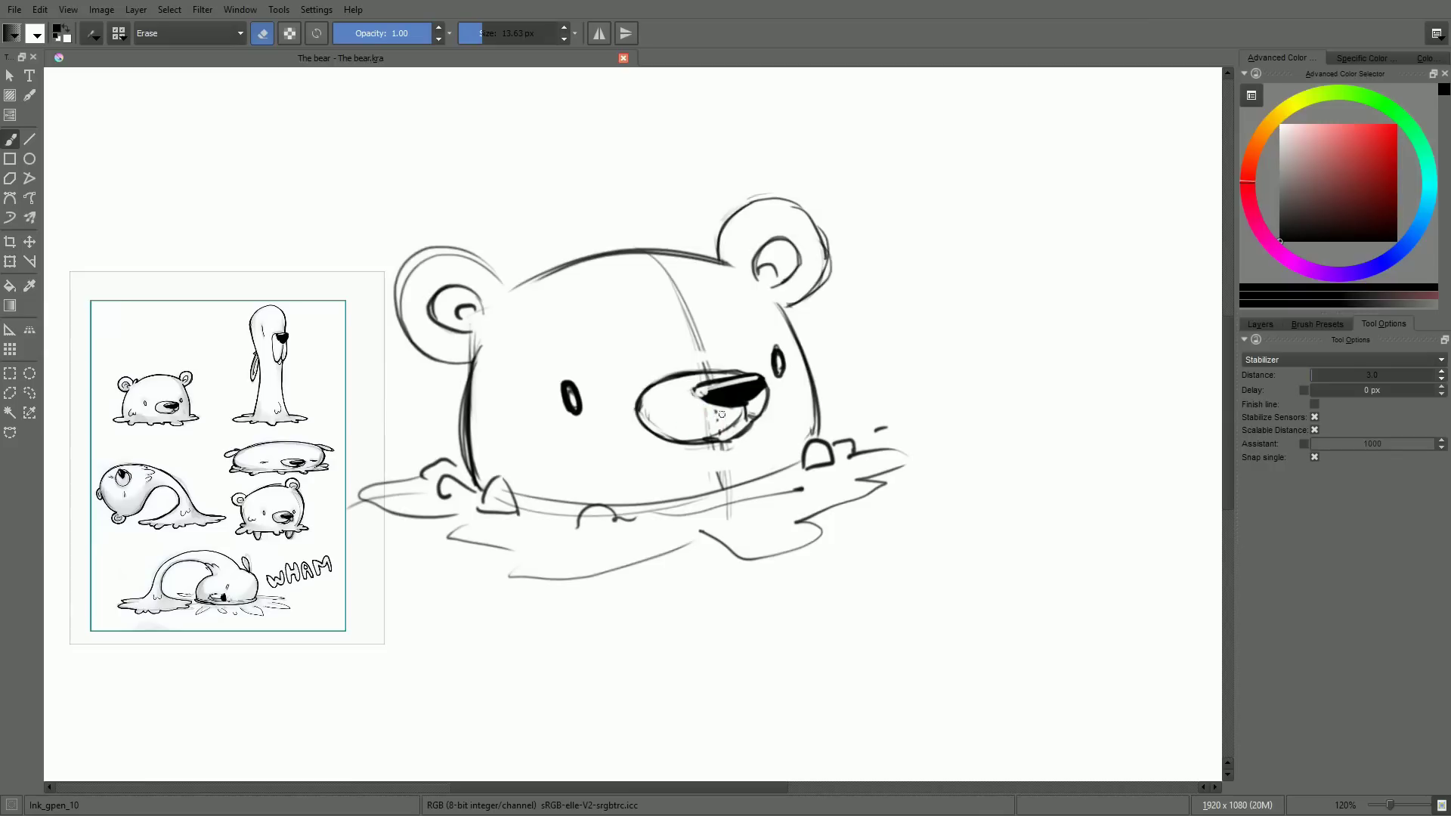
Redraw the left side of the head as one bold curve and erase the doubled outline beside it
{"action": "key", "text": "e"}
{"action": "left_click_drag", "start_coordinate": [469, 462], "coordinate": [478, 486]}
{"action": "left_click_drag", "start_coordinate": [472, 352], "coordinate": [479, 480]}
{"action": "key", "text": "e"}
{"action": "left_click_drag", "start_coordinate": [478, 325], "coordinate": [475, 437]}
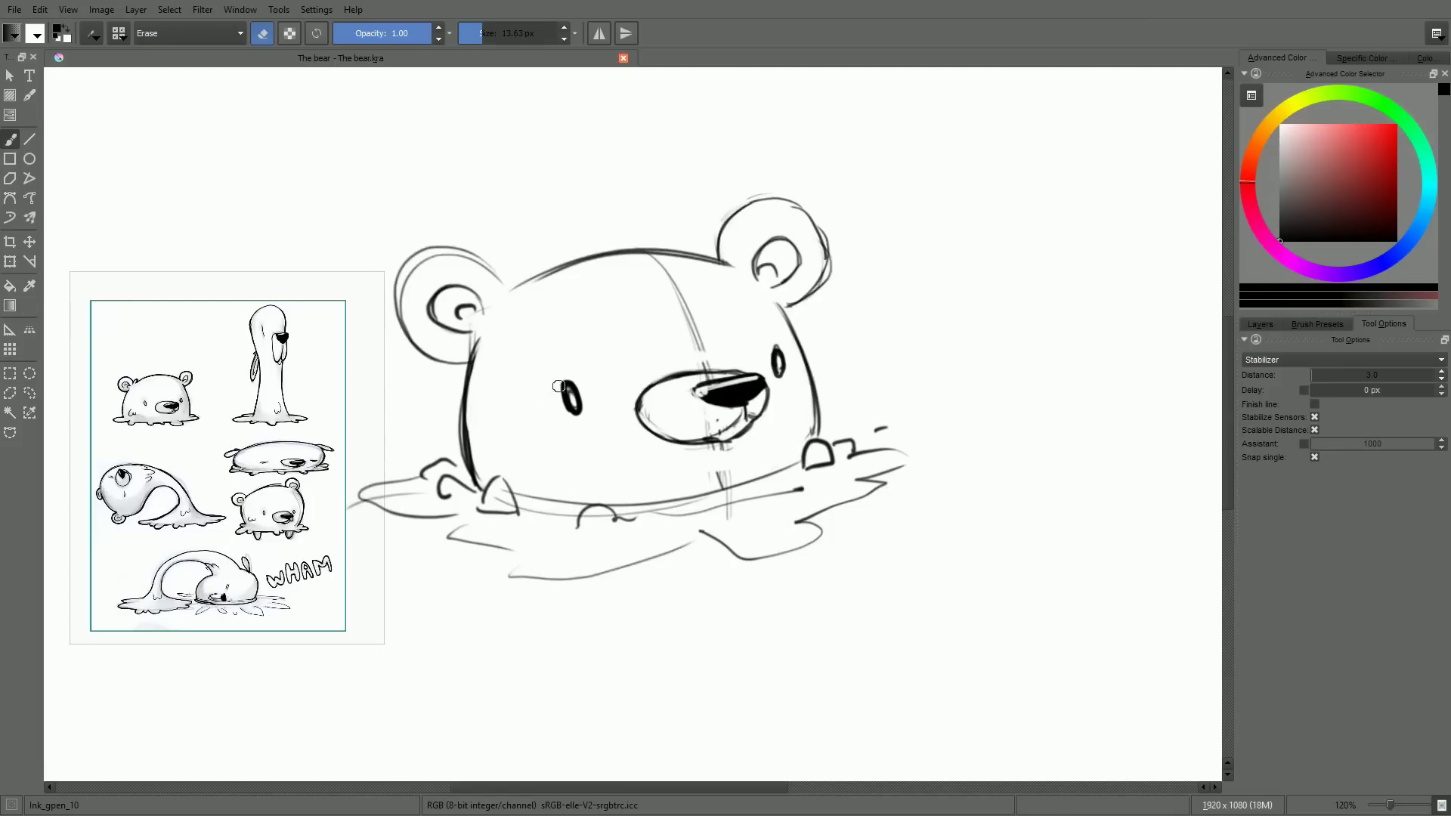
Straighten the canvas rotation, erase the puddle's left tip and try a new contour line there
{"action": "key", "text": "5"}
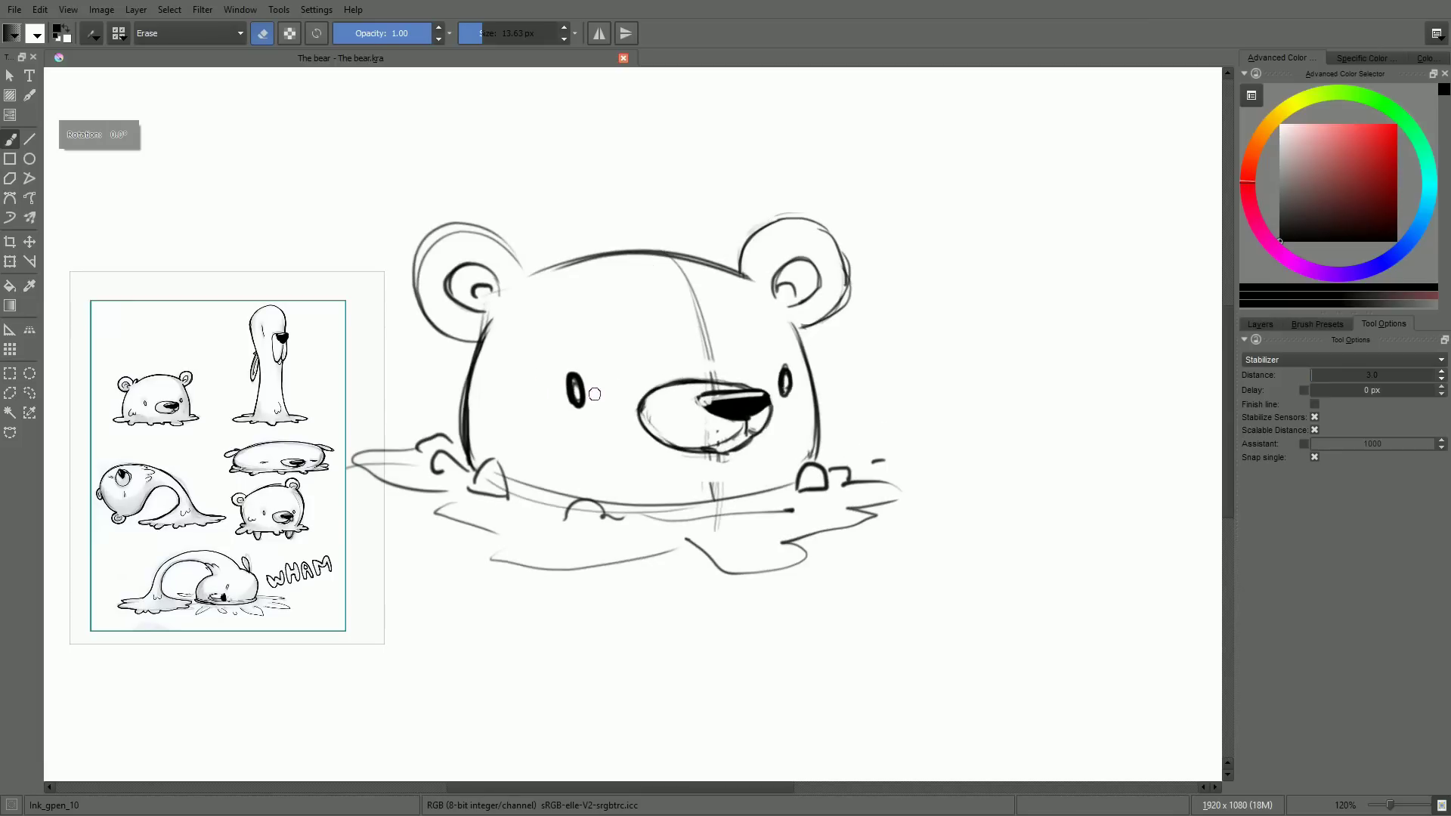
{"action": "left_click_drag", "start_coordinate": [495, 449], "coordinate": [614, 430]}
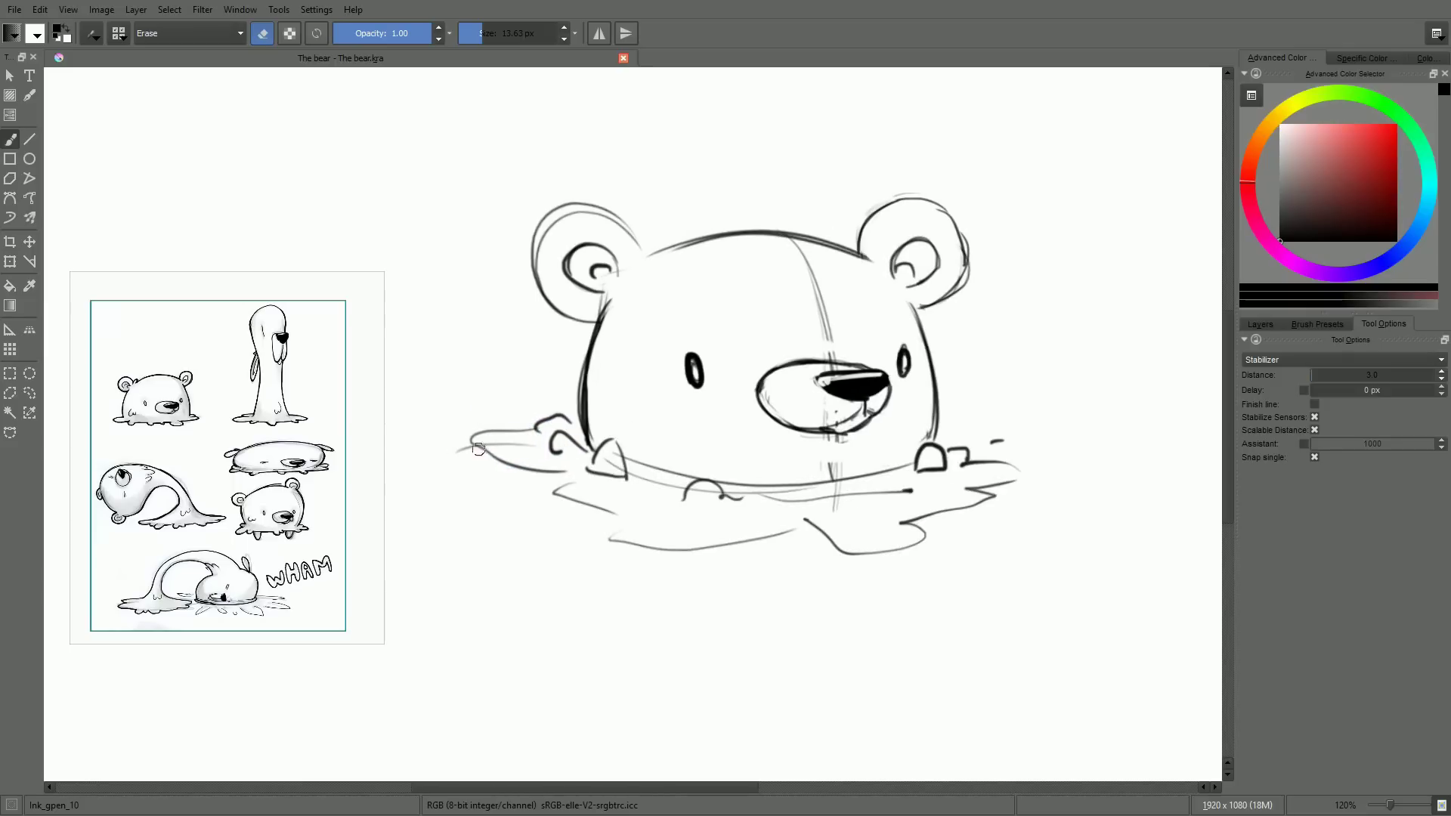
{"action": "key", "text": "e"}
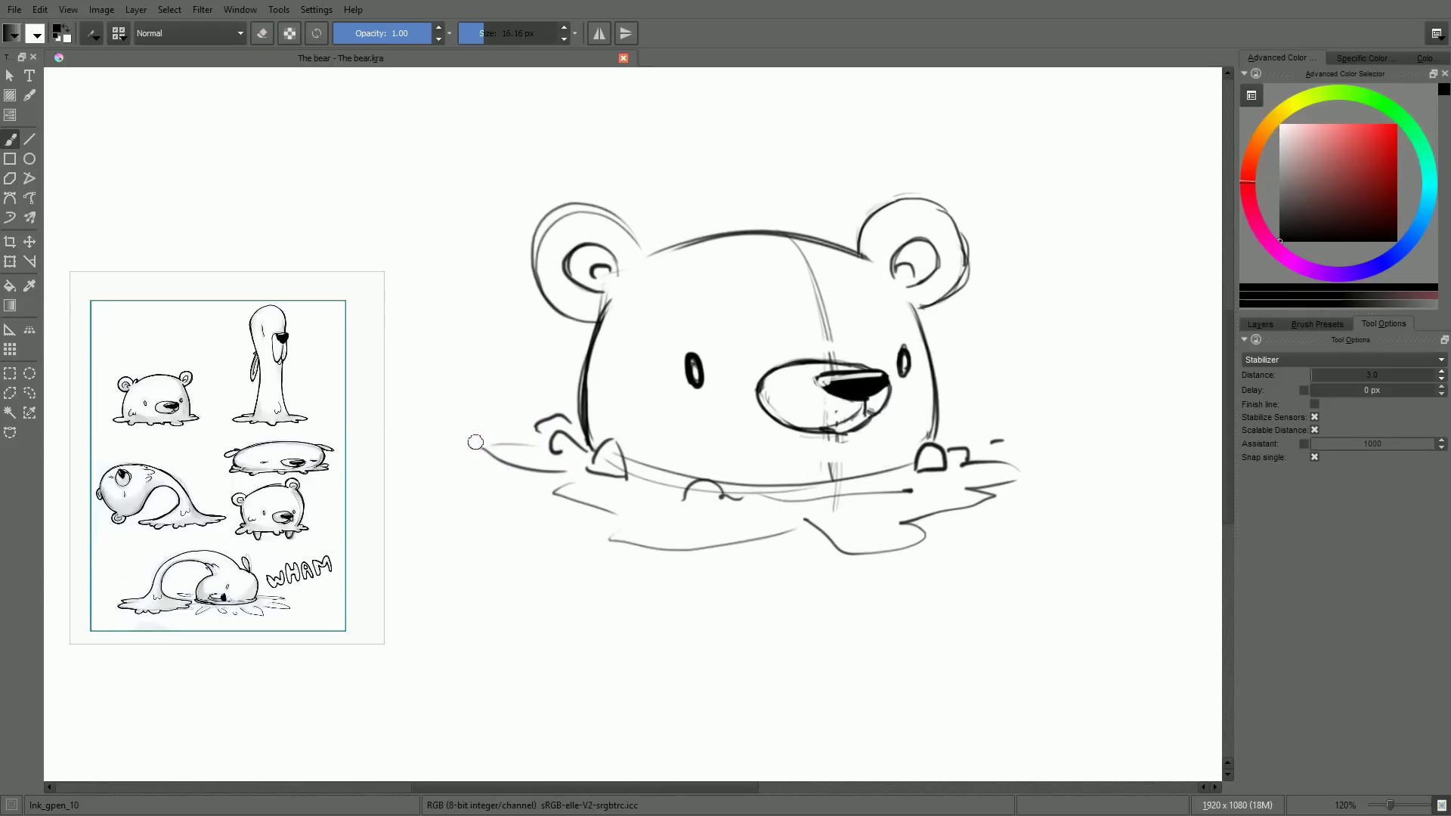
{"action": "left_click_drag", "start_coordinate": [488, 445], "coordinate": [553, 429]}
{"action": "key", "text": "ctrl+z"}
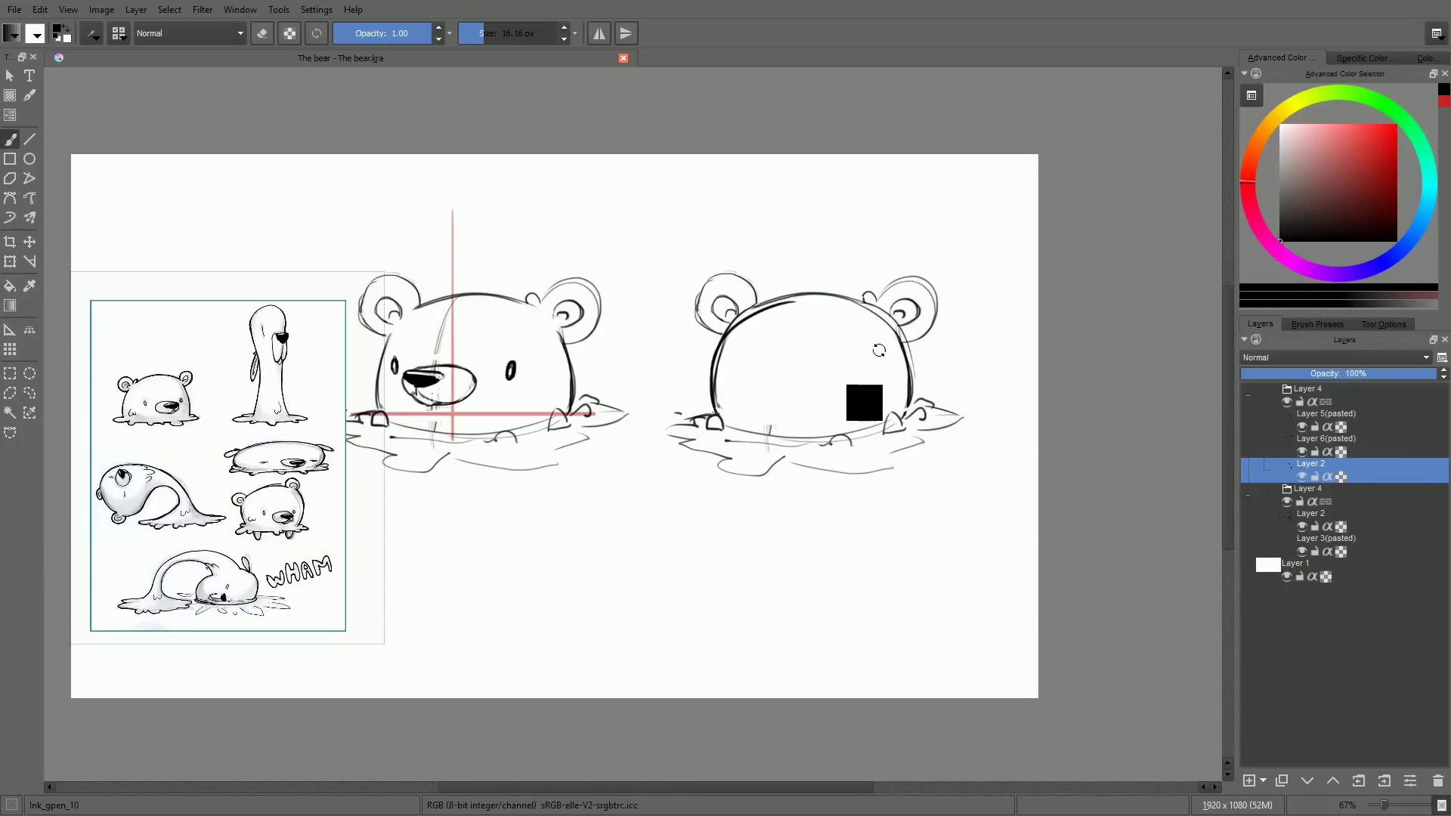
Reshape the second bear's head on Layer 2 with the Liquify transform, pulling its crown upward
{"action": "key", "text": "ctrl+t"}
{"action": "left_click", "coordinate": [1383, 323]}
{"action": "left_click", "coordinate": [1335, 362]}
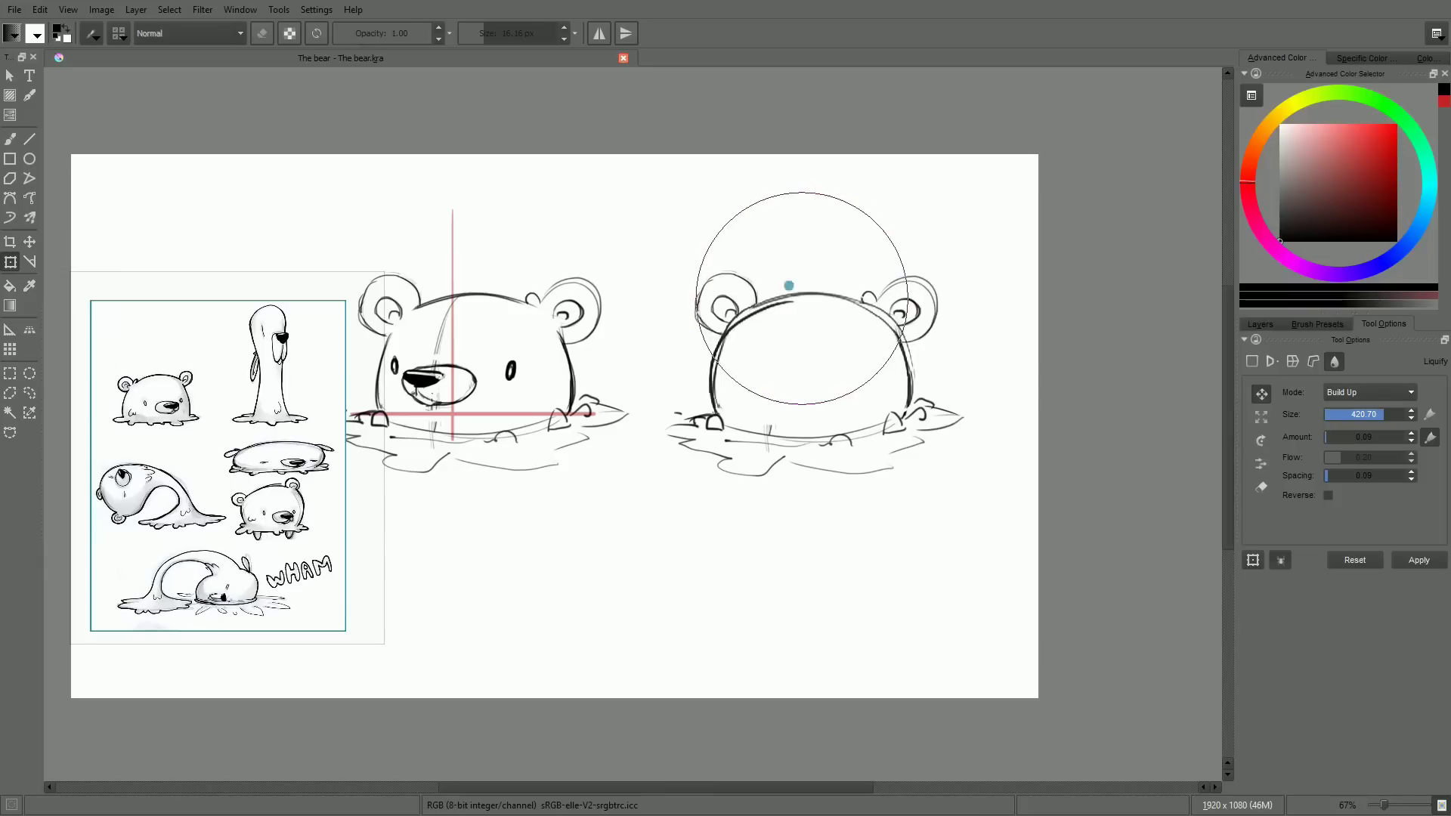
{"action": "mouse_move", "coordinate": [803, 295]}
{"action": "left_mouse_down"}
{"action": "mouse_move", "coordinate": [806, 266]}
{"action": "mouse_move", "coordinate": [865, 233]}
{"action": "mouse_move", "coordinate": [871, 194]}
{"action": "left_mouse_up"}
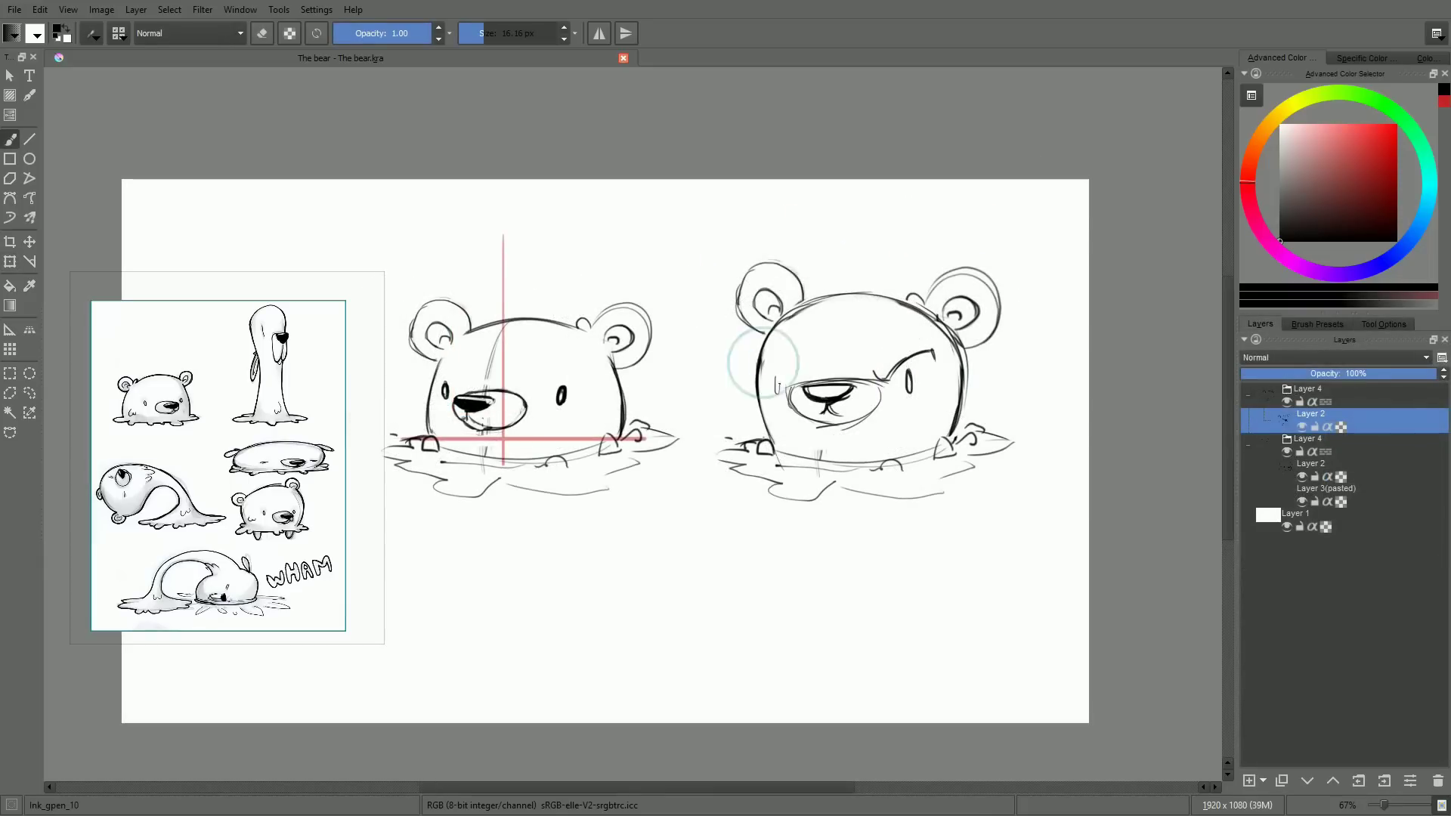
Draw the angry bear's far eye and add a rounded paw at the mud's edge below its face
{"action": "left_click_drag", "start_coordinate": [777, 372], "coordinate": [778, 394]}
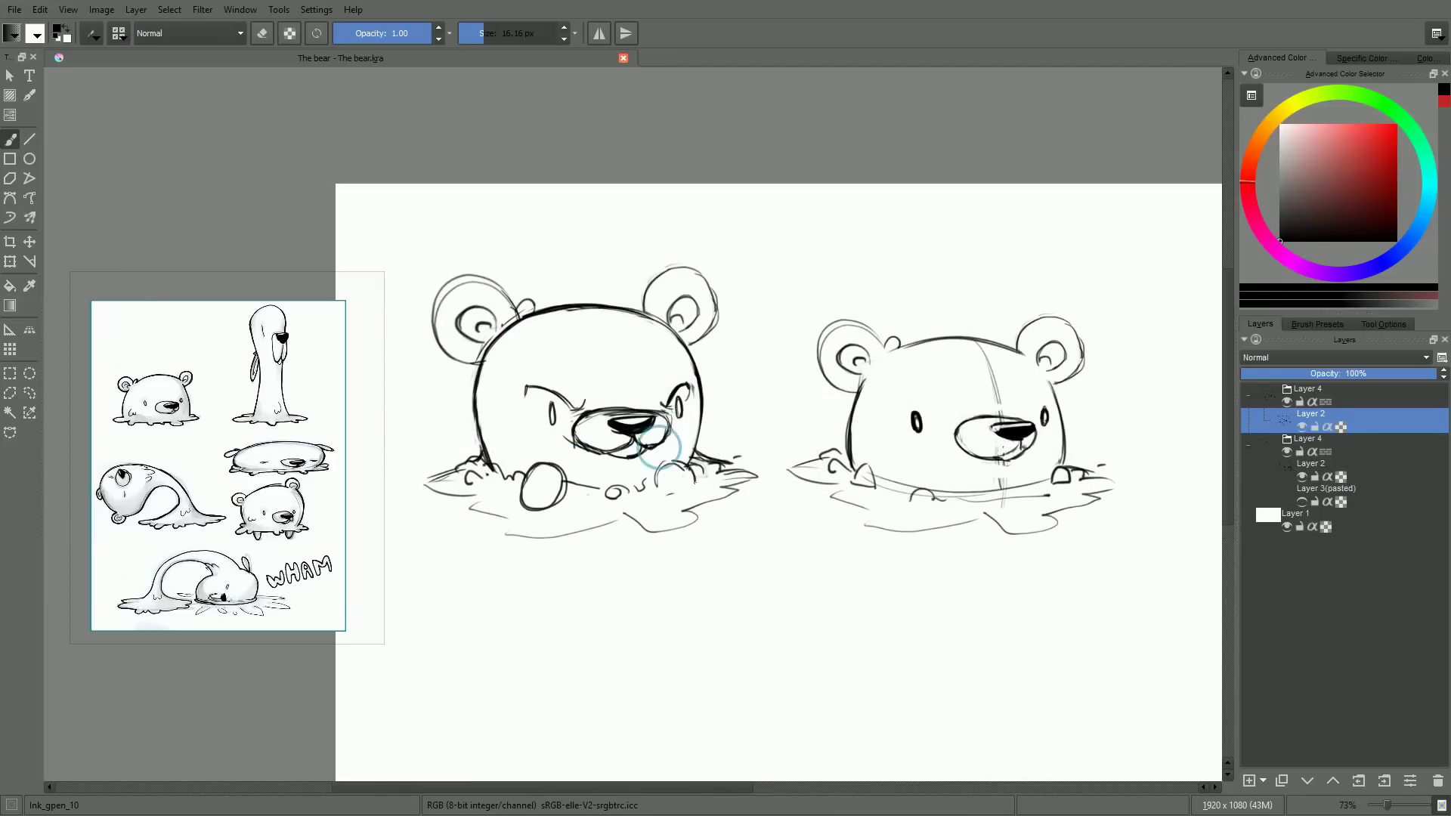
{"action": "left_click_drag", "start_coordinate": [656, 488], "coordinate": [695, 492]}
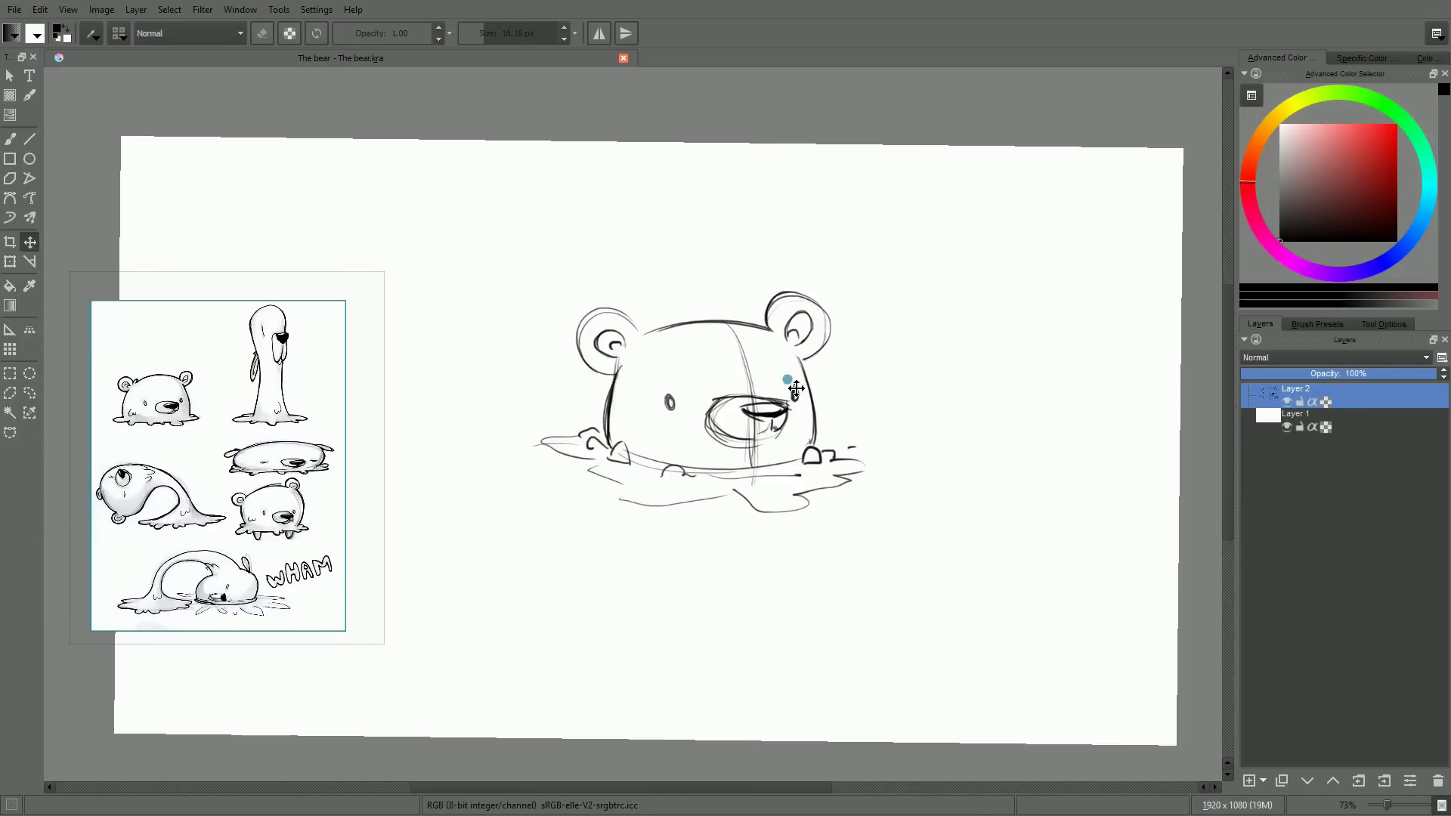
Shift the bear sketch sideways on the canvas, mirror the view to check it, and straighten the canvas rotation
{"action": "left_click_drag", "start_coordinate": [795, 388], "coordinate": [724, 396]}
{"action": "key", "text": "m"}
{"action": "key", "text": "5"}
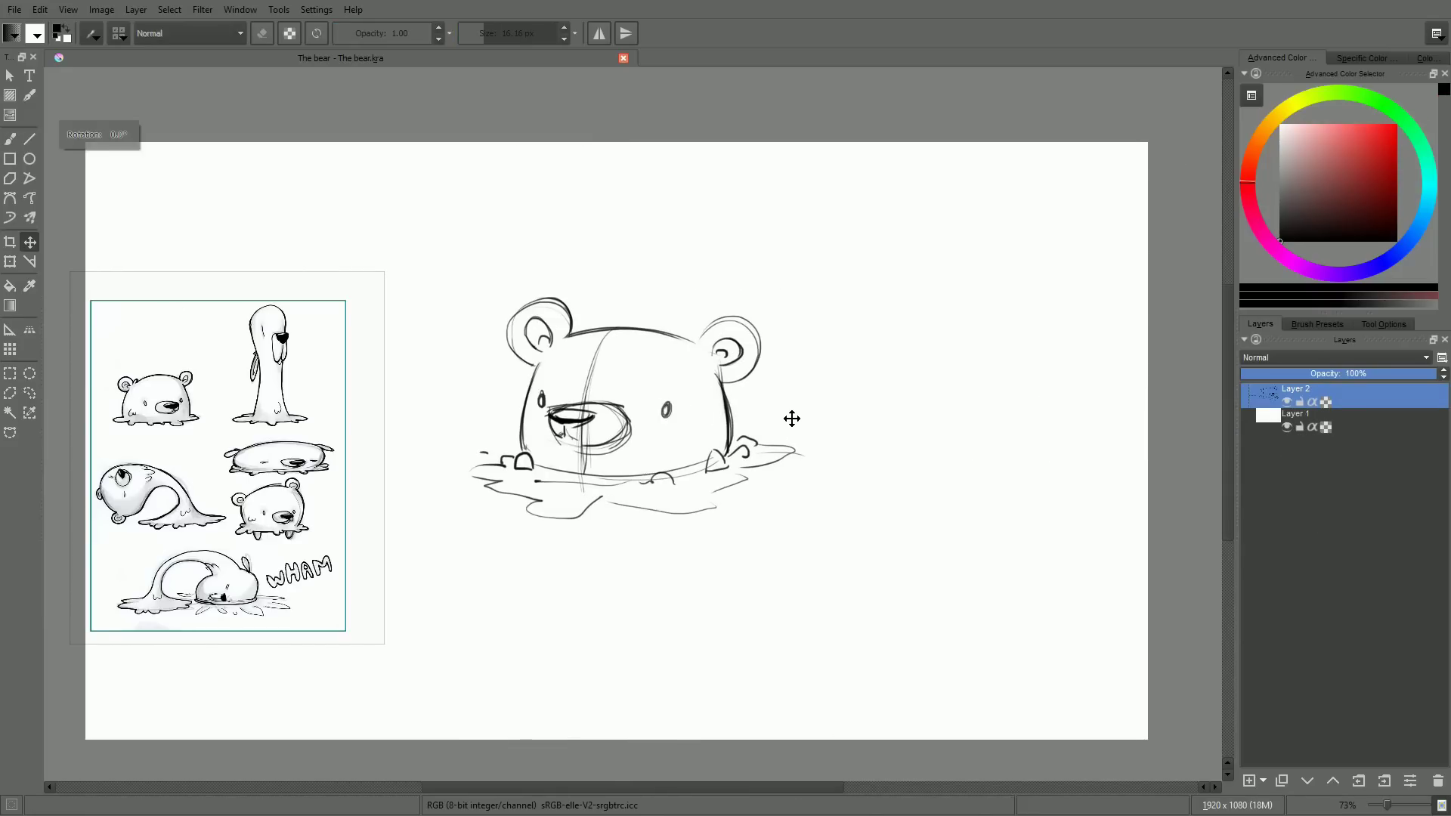
{"action": "key", "text": "m"}
{"action": "key", "text": "m"}
Rotate the bear sketch slightly clockwise with the Transform tool and show the transform's options
{"action": "key", "text": "ctrl+t"}
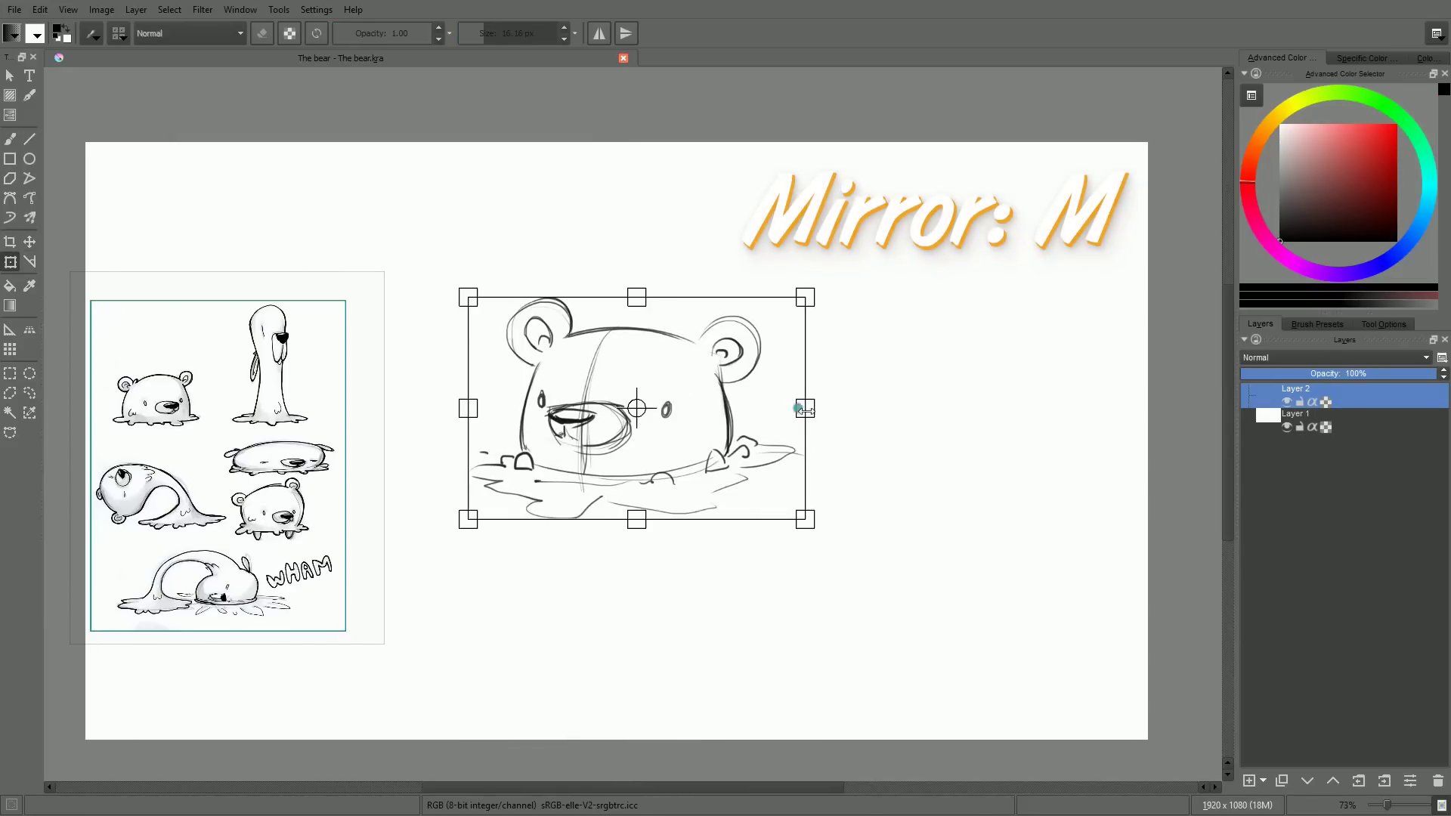
{"action": "left_click_drag", "start_coordinate": [804, 409], "coordinate": [801, 415]}
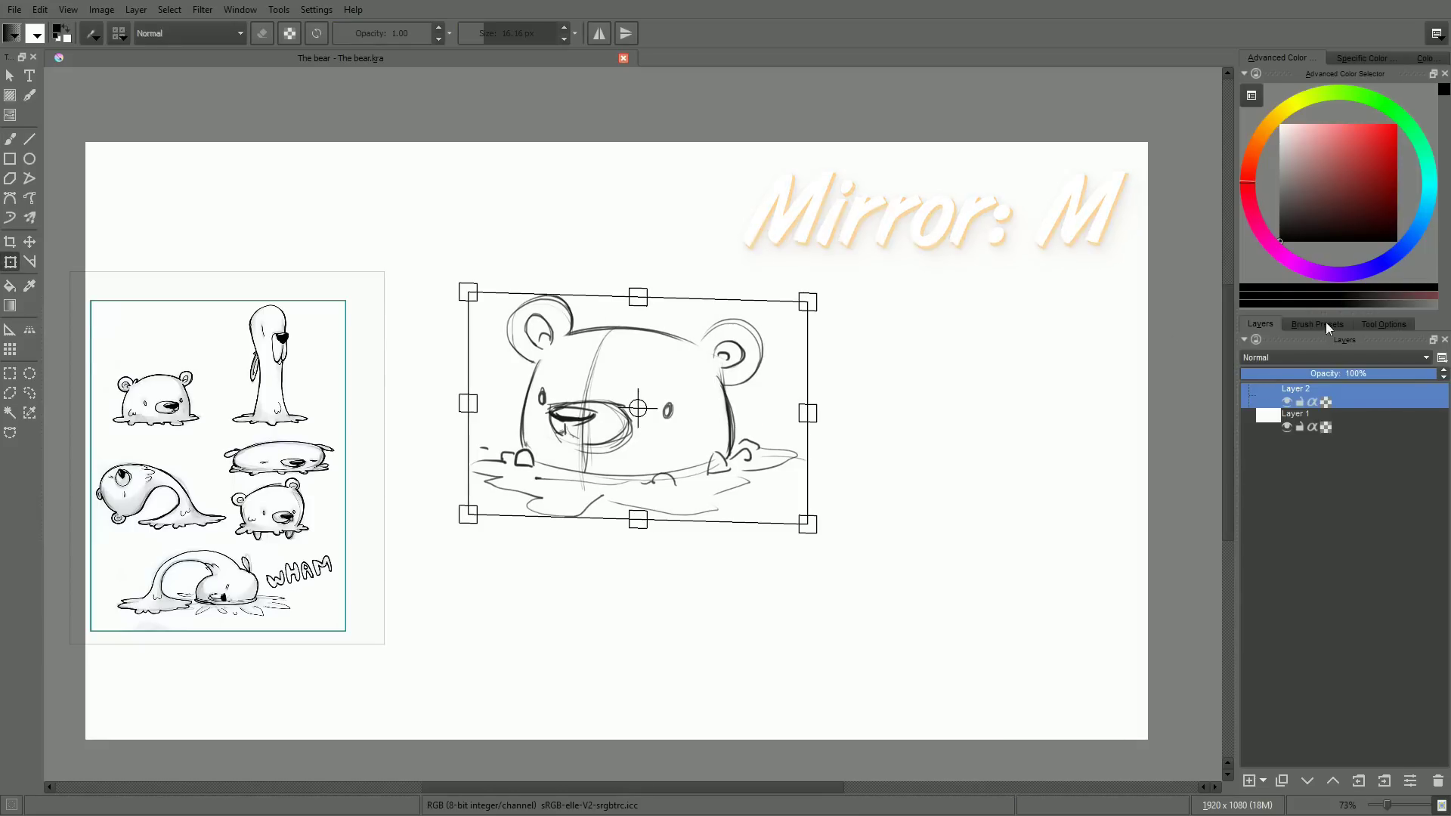
{"action": "left_click", "coordinate": [1384, 324]}
Try the Liquify transform with a larger brush size, followed by the Cage transform
{"action": "left_click", "coordinate": [1333, 362]}
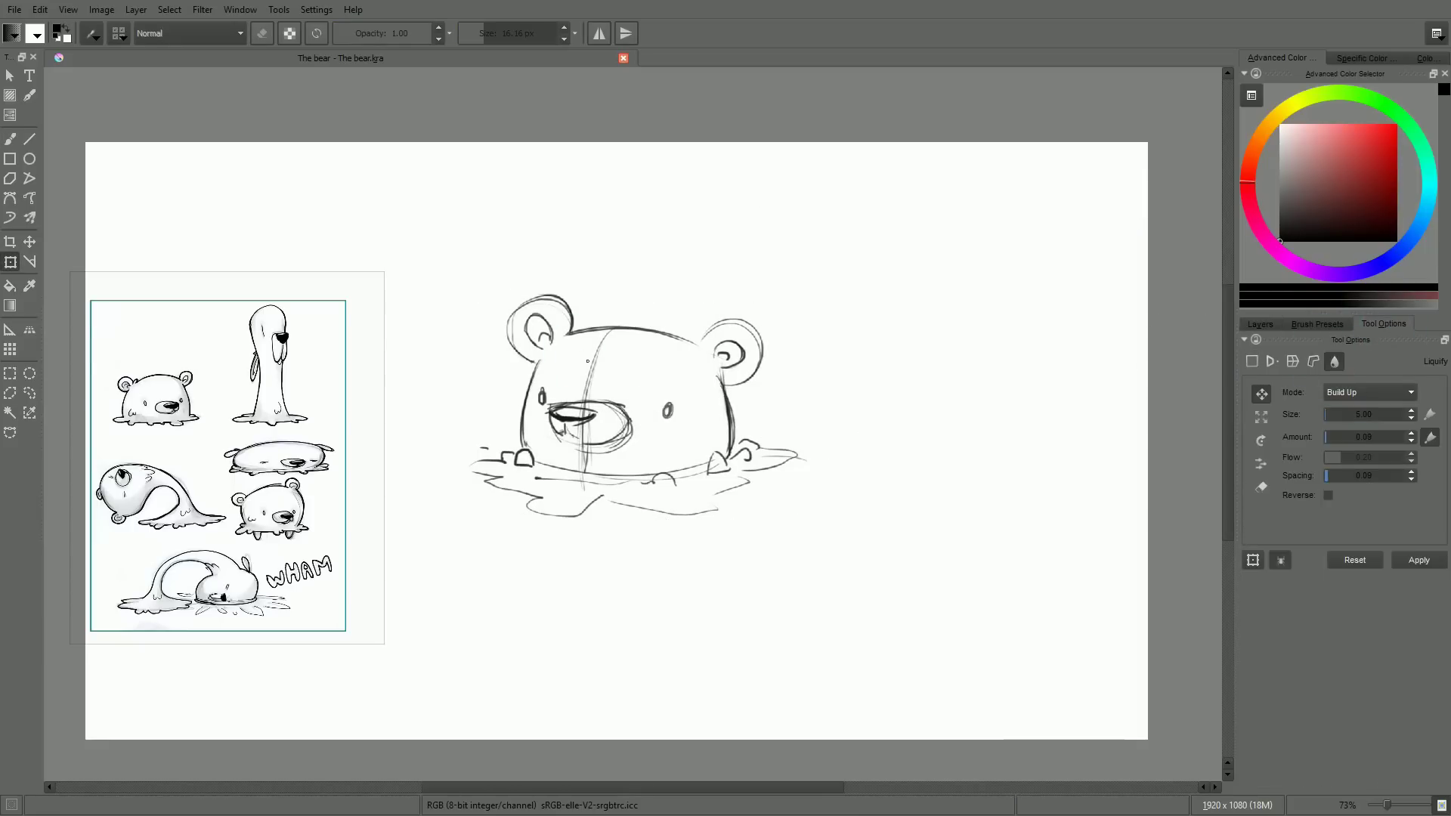
{"action": "left_click_drag", "start_coordinate": [1350, 421], "coordinate": [1372, 424]}
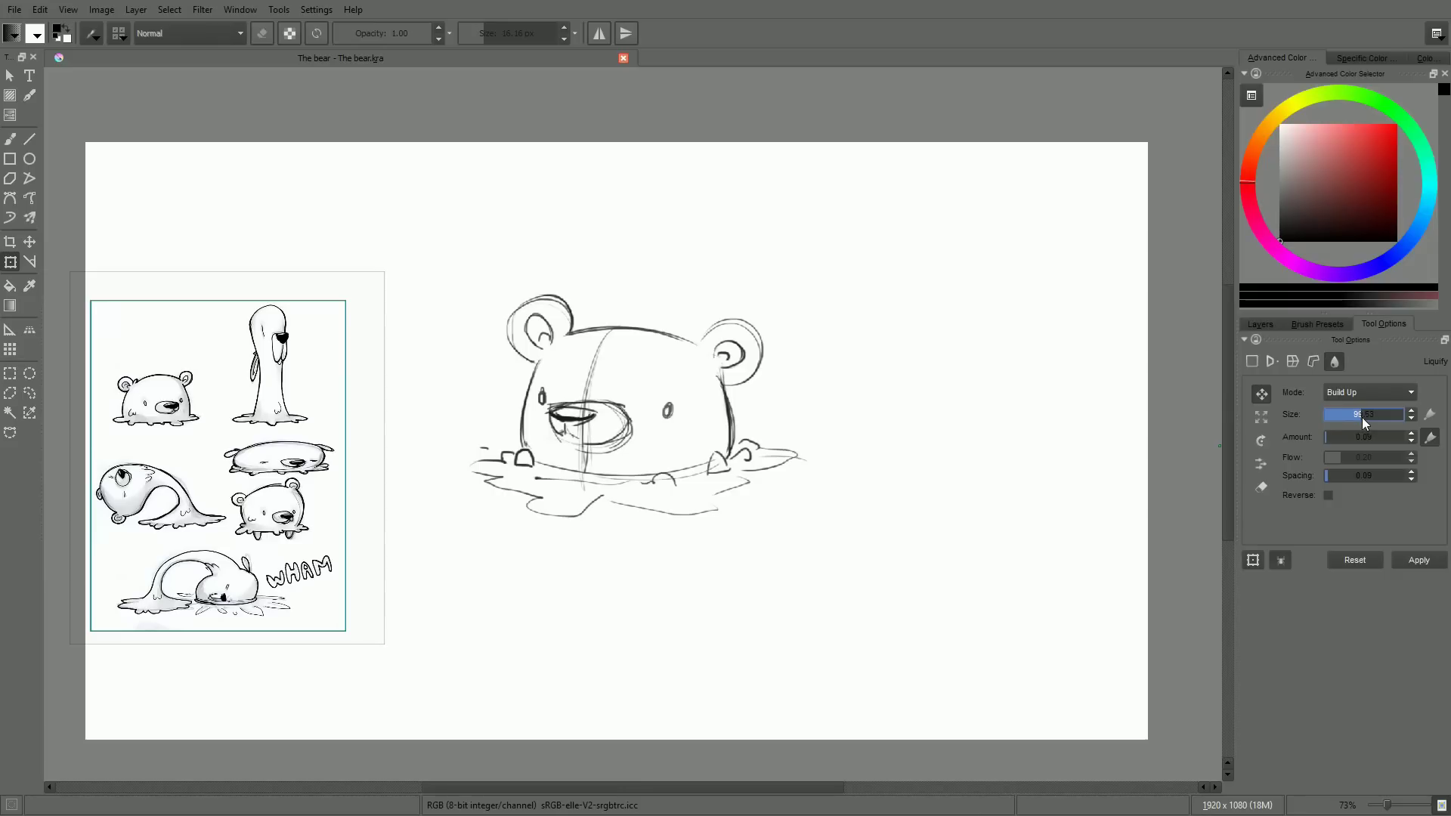
{"action": "left_click", "coordinate": [1313, 361]}
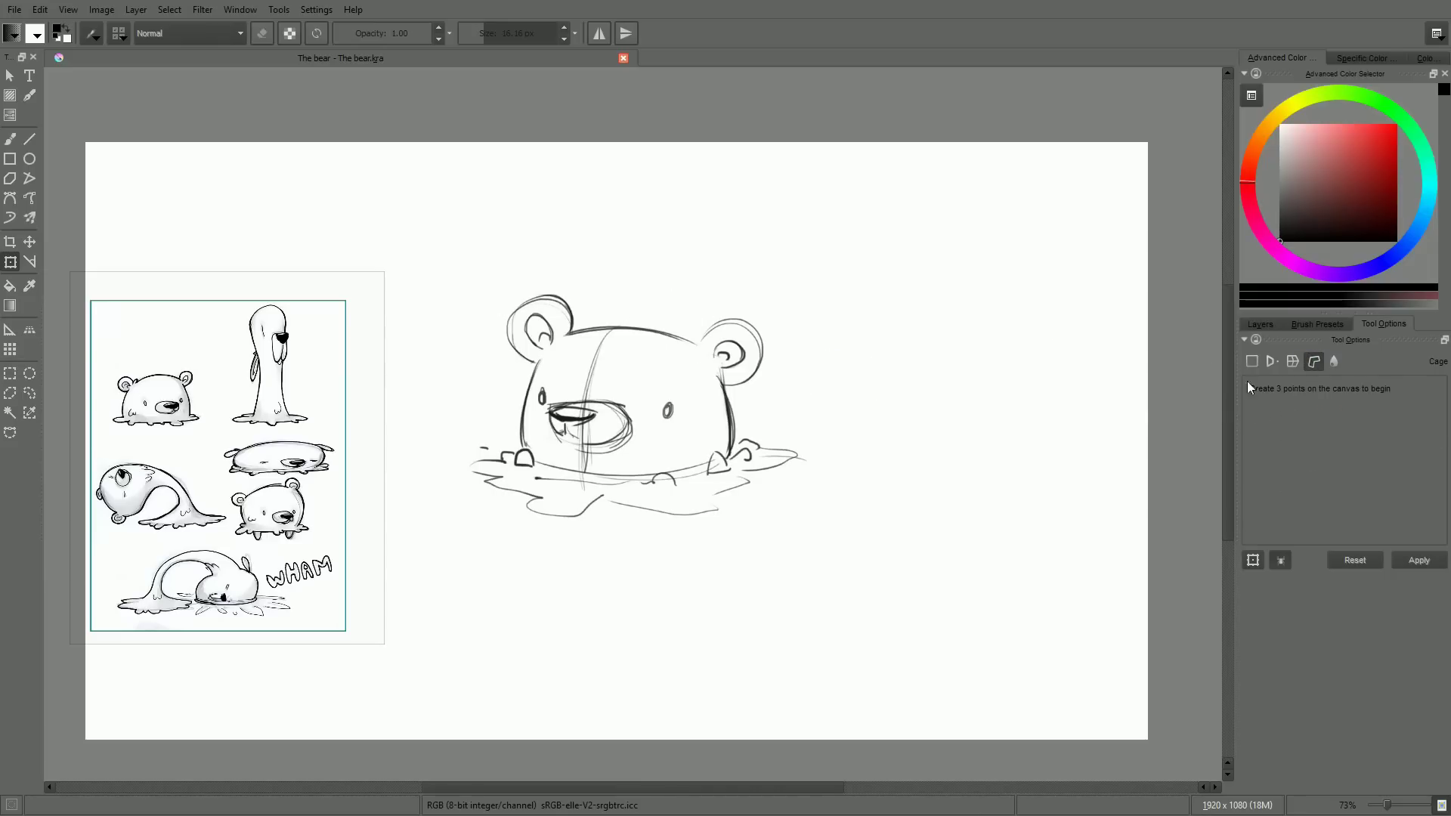
Warp the bear sketch with a three-subdivision grid, pulling the left ear's corner down and the right ear's corner up
{"action": "left_click", "coordinate": [1293, 362]}
{"action": "left_click_drag", "start_coordinate": [637, 293], "coordinate": [639, 283]}
{"action": "left_click_drag", "start_coordinate": [808, 293], "coordinate": [816, 269]}
{"action": "left_click_drag", "start_coordinate": [468, 292], "coordinate": [459, 321]}
{"action": "left_click_drag", "start_coordinate": [808, 406], "coordinate": [814, 399]}
{"action": "left_click_drag", "start_coordinate": [816, 524], "coordinate": [810, 526]}
{"action": "left_click_drag", "start_coordinate": [641, 519], "coordinate": [631, 521]}
{"action": "left_click_drag", "start_coordinate": [638, 406], "coordinate": [632, 404]}
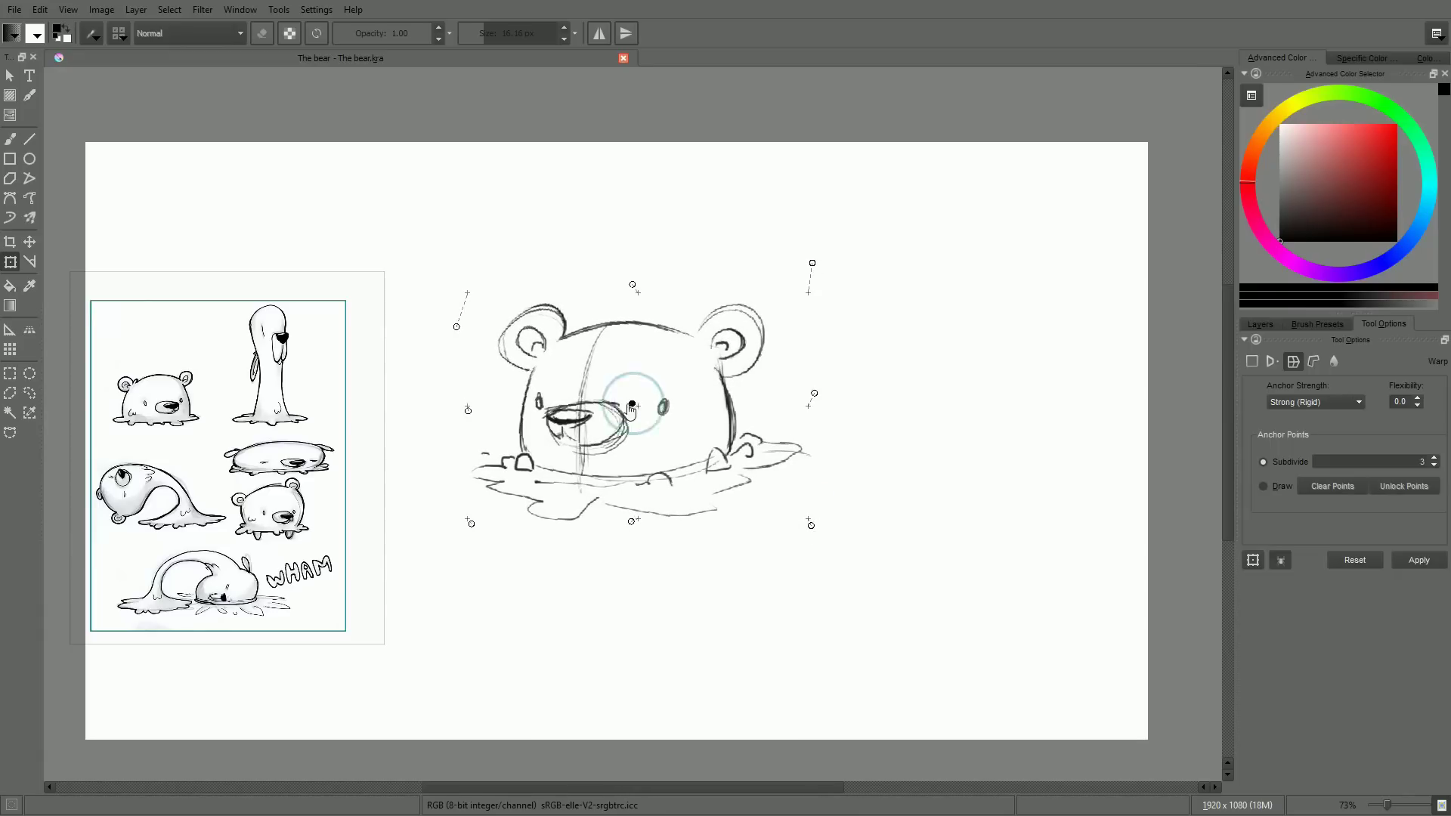
{"action": "left_click_drag", "start_coordinate": [472, 524], "coordinate": [467, 522]}
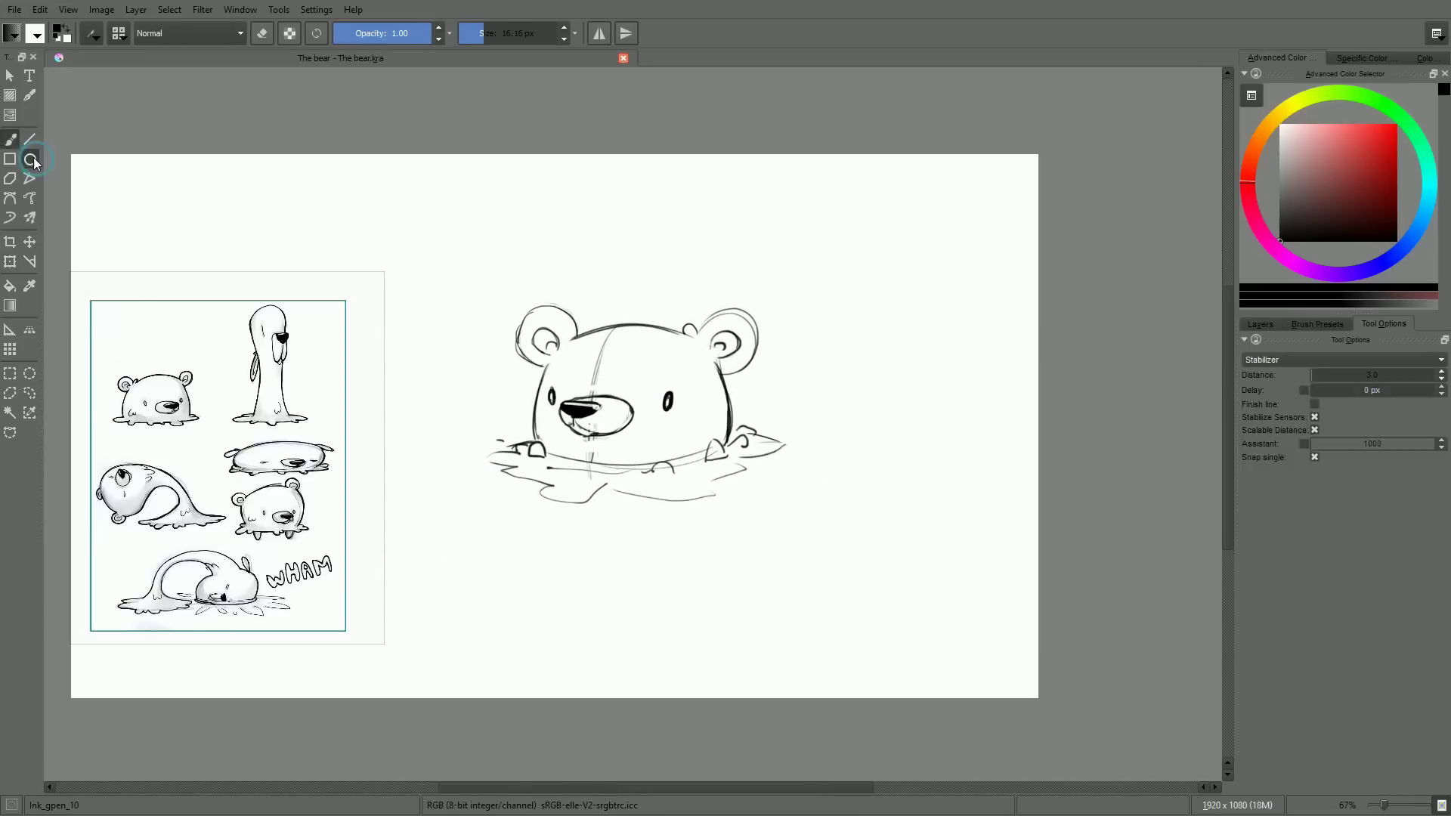
Draw a cross of straight vertical and horizontal lines beside the bear and recolour it red
{"action": "left_click", "coordinate": [31, 144]}
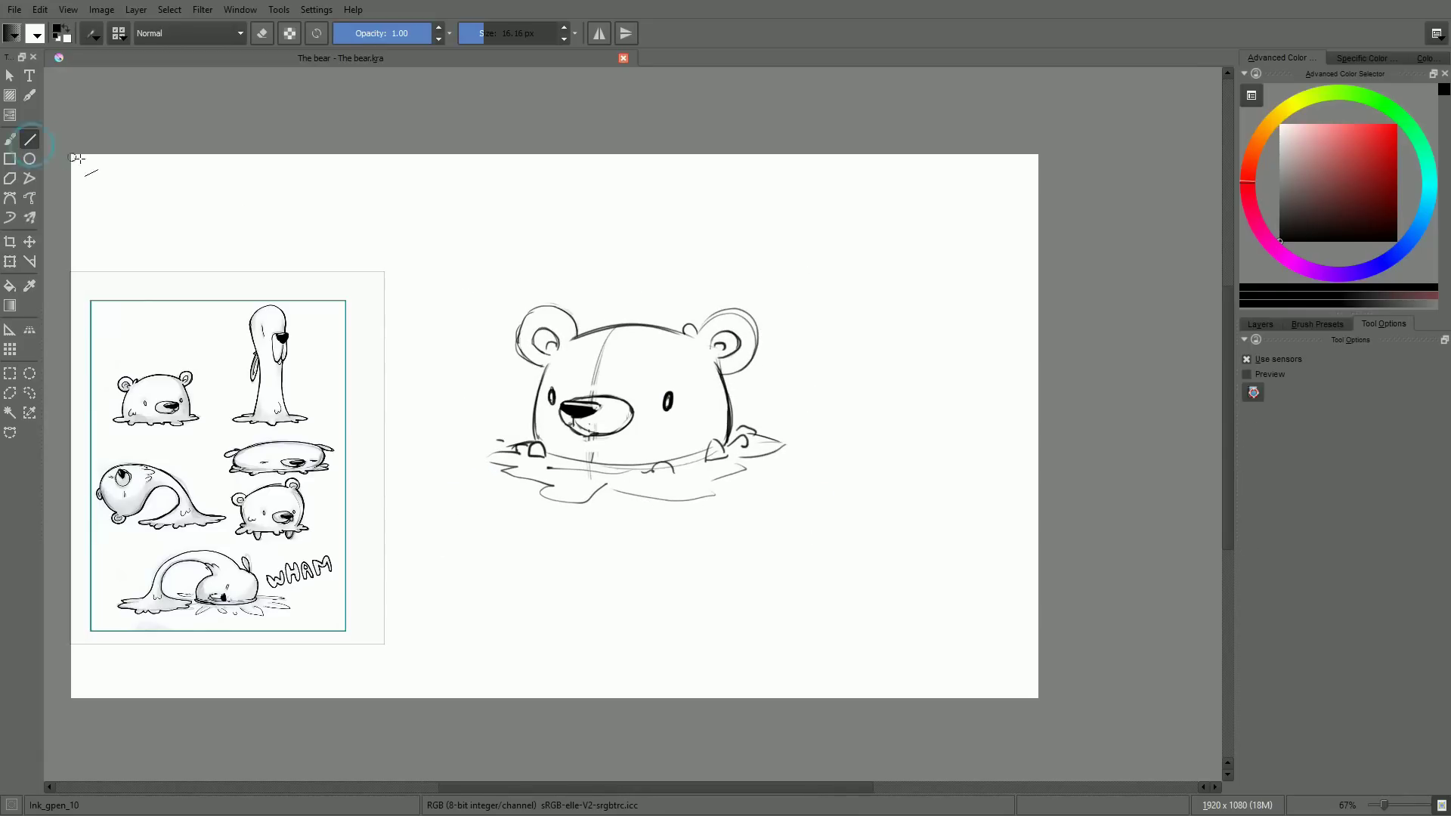
{"action": "mouse_move", "coordinate": [853, 277]}
{"action": "left_mouse_down"}
{"action": "mouse_move", "coordinate": [854, 468]}
{"action": "mouse_move", "coordinate": [896, 536]}
{"action": "mouse_move", "coordinate": [875, 547]}
{"action": "left_mouse_up"}
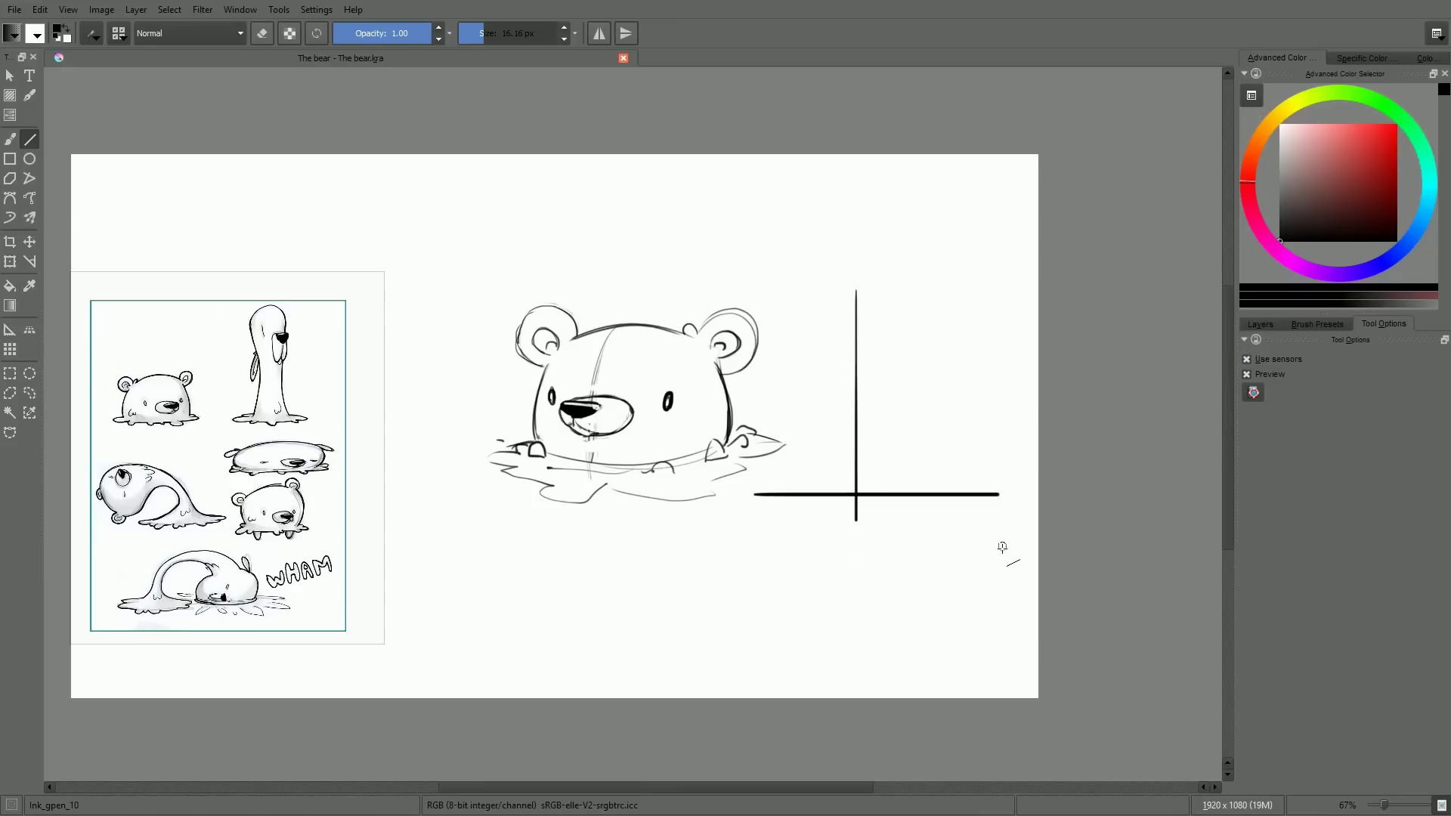
{"action": "key", "text": "ctrl+r"}
{"action": "mouse_move", "coordinate": [833, 284]}
{"action": "left_mouse_down"}
{"action": "mouse_move", "coordinate": [813, 470]}
{"action": "mouse_move", "coordinate": [981, 309]}
{"action": "mouse_move", "coordinate": [843, 279]}
{"action": "left_mouse_up"}
{"action": "mouse_move", "coordinate": [1353, 205]}
{"action": "left_mouse_down"}
{"action": "mouse_move", "coordinate": [1341, 191]}
{"action": "mouse_move", "coordinate": [1375, 150]}
{"action": "left_mouse_up"}
{"action": "key", "text": "/"}
{"action": "key", "text": "shift+BackSpace"}
{"action": "key", "text": "ctrl+shift+a"}
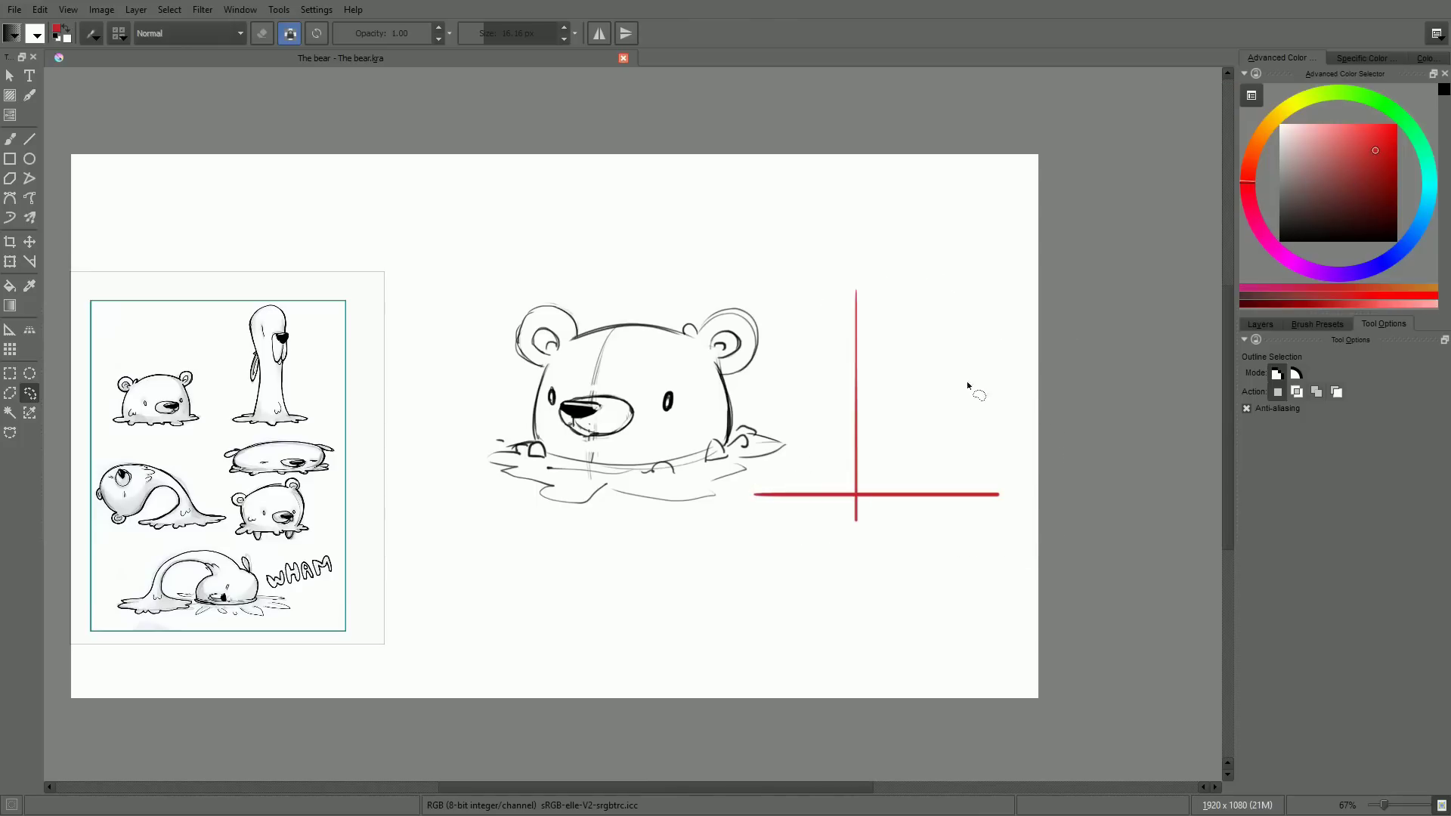
Move the red cross over the bear's face and show the layer list
{"action": "key", "text": "t"}
{"action": "mouse_move", "coordinate": [962, 392]}
{"action": "left_mouse_down"}
{"action": "mouse_move", "coordinate": [712, 425]}
{"action": "mouse_move", "coordinate": [722, 363]}
{"action": "mouse_move", "coordinate": [817, 361]}
{"action": "mouse_move", "coordinate": [698, 332]}
{"action": "mouse_move", "coordinate": [780, 538]}
{"action": "mouse_move", "coordinate": [715, 262]}
{"action": "mouse_move", "coordinate": [709, 356]}
{"action": "left_mouse_up"}
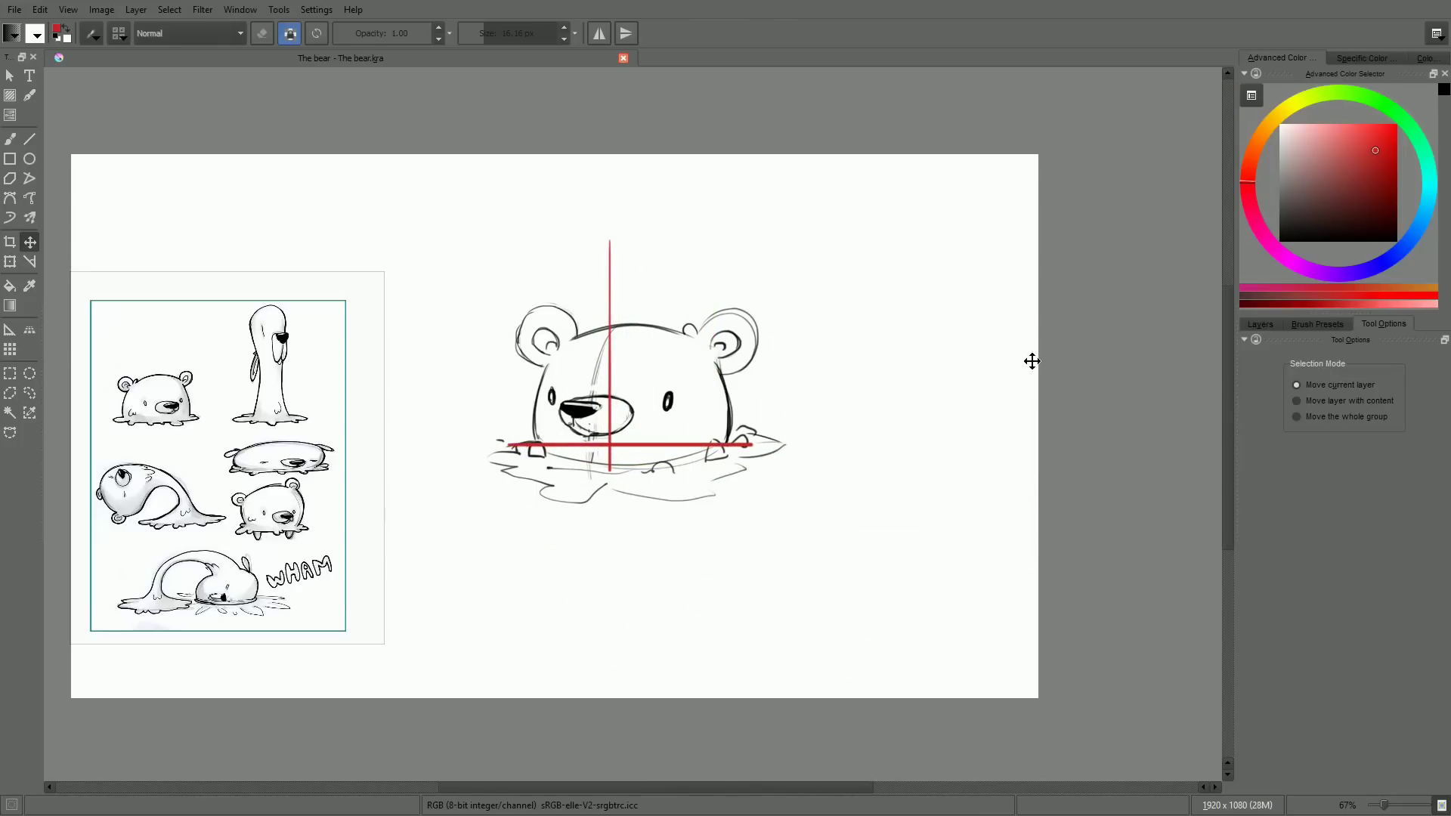
{"action": "left_click", "coordinate": [1261, 323]}
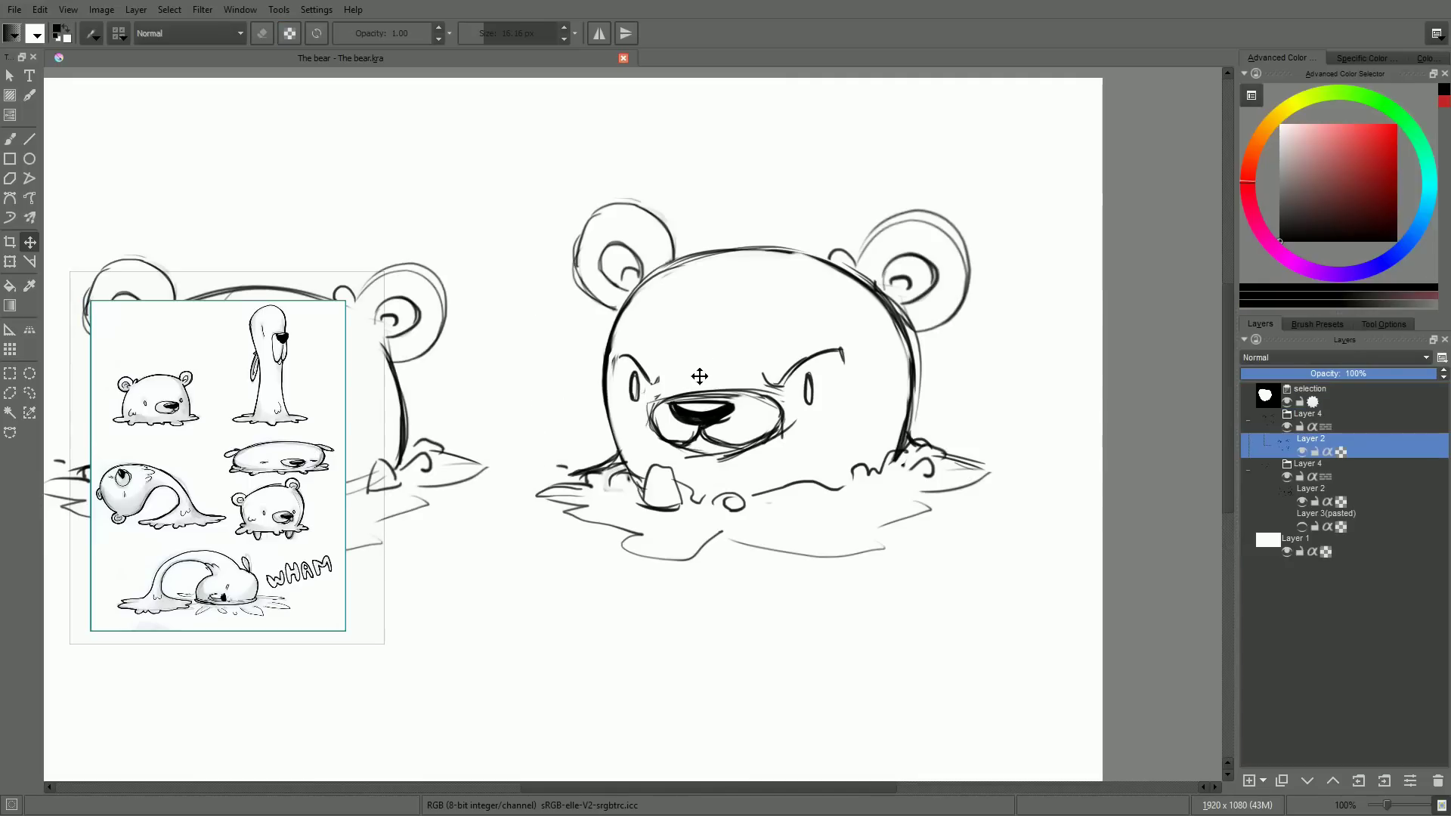
Select the angry bear's far eye and nudge it slightly toward the muzzle
{"action": "left_click", "coordinate": [30, 393]}
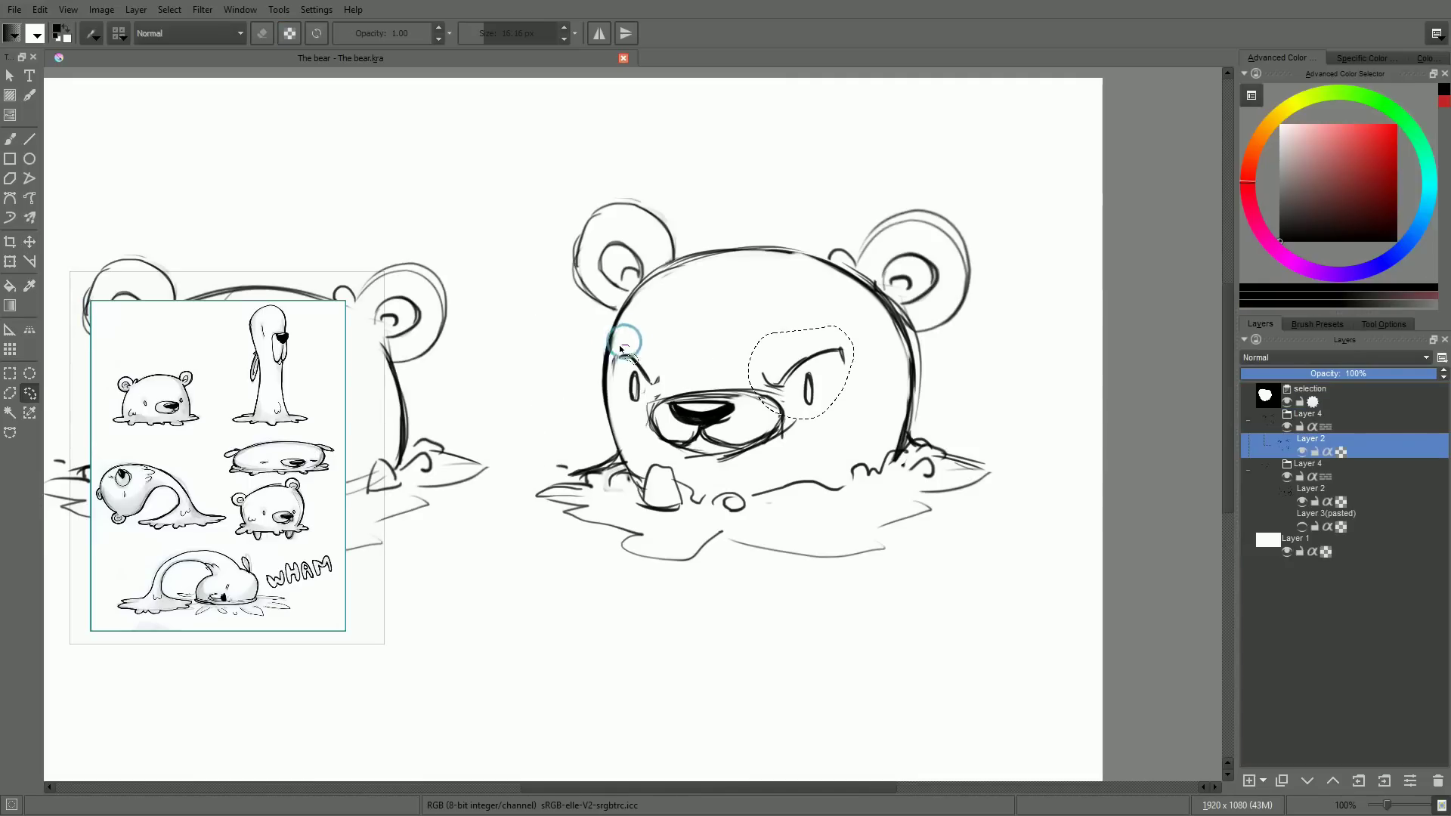
{"action": "mouse_move", "coordinate": [628, 346]}
{"action": "left_mouse_down"}
{"action": "mouse_move", "coordinate": [616, 392]}
{"action": "mouse_move", "coordinate": [634, 410]}
{"action": "mouse_move", "coordinate": [663, 388]}
{"action": "mouse_move", "coordinate": [661, 340]}
{"action": "left_mouse_up"}
{"action": "key", "text": "t"}
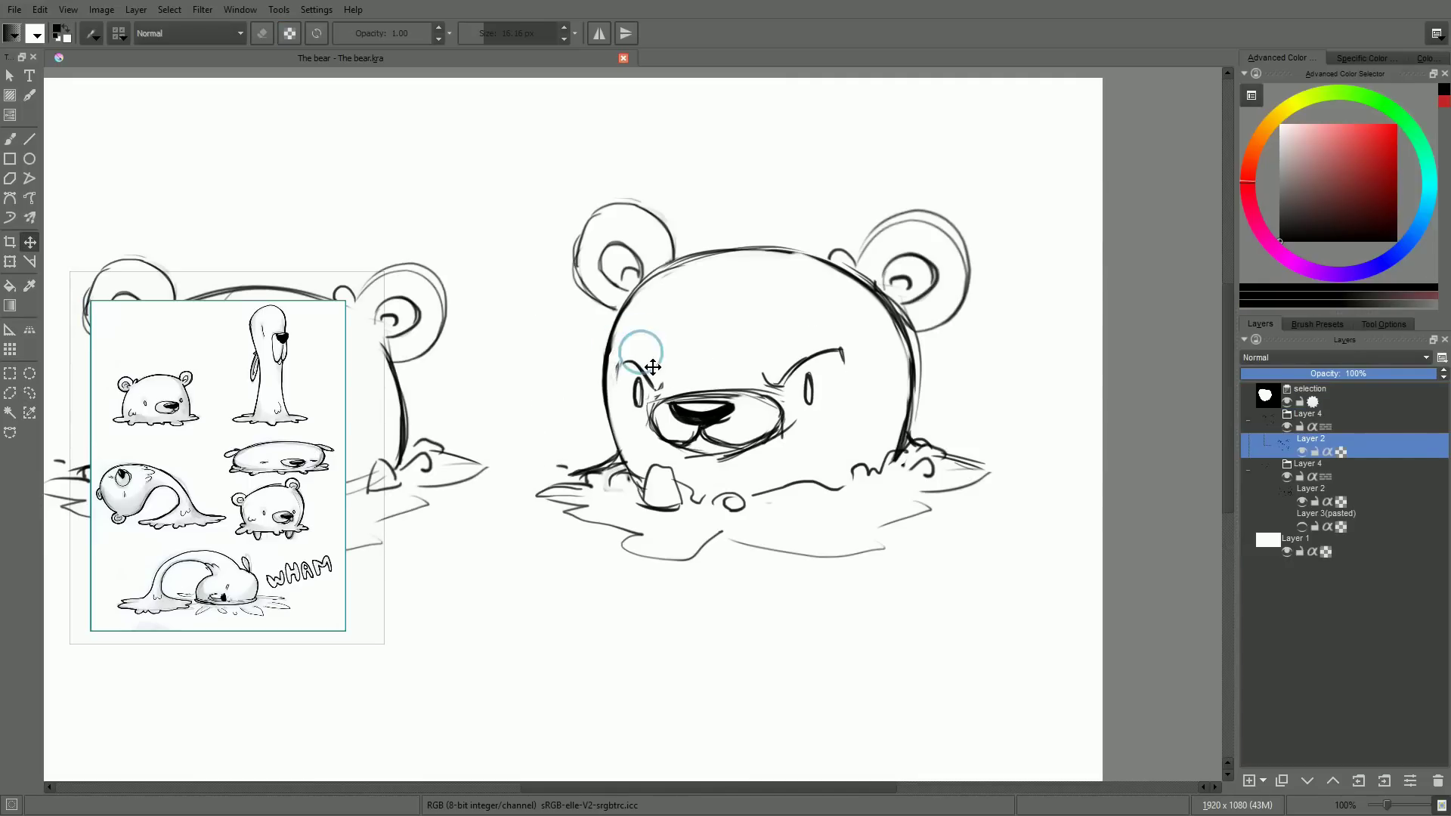
{"action": "key", "text": "ctrl+shift+a"}
Mirror the view, outline the whole angry bear as a selection and rotate it slightly counterclockwise
{"action": "left_click_drag", "start_coordinate": [765, 380], "coordinate": [716, 479]}
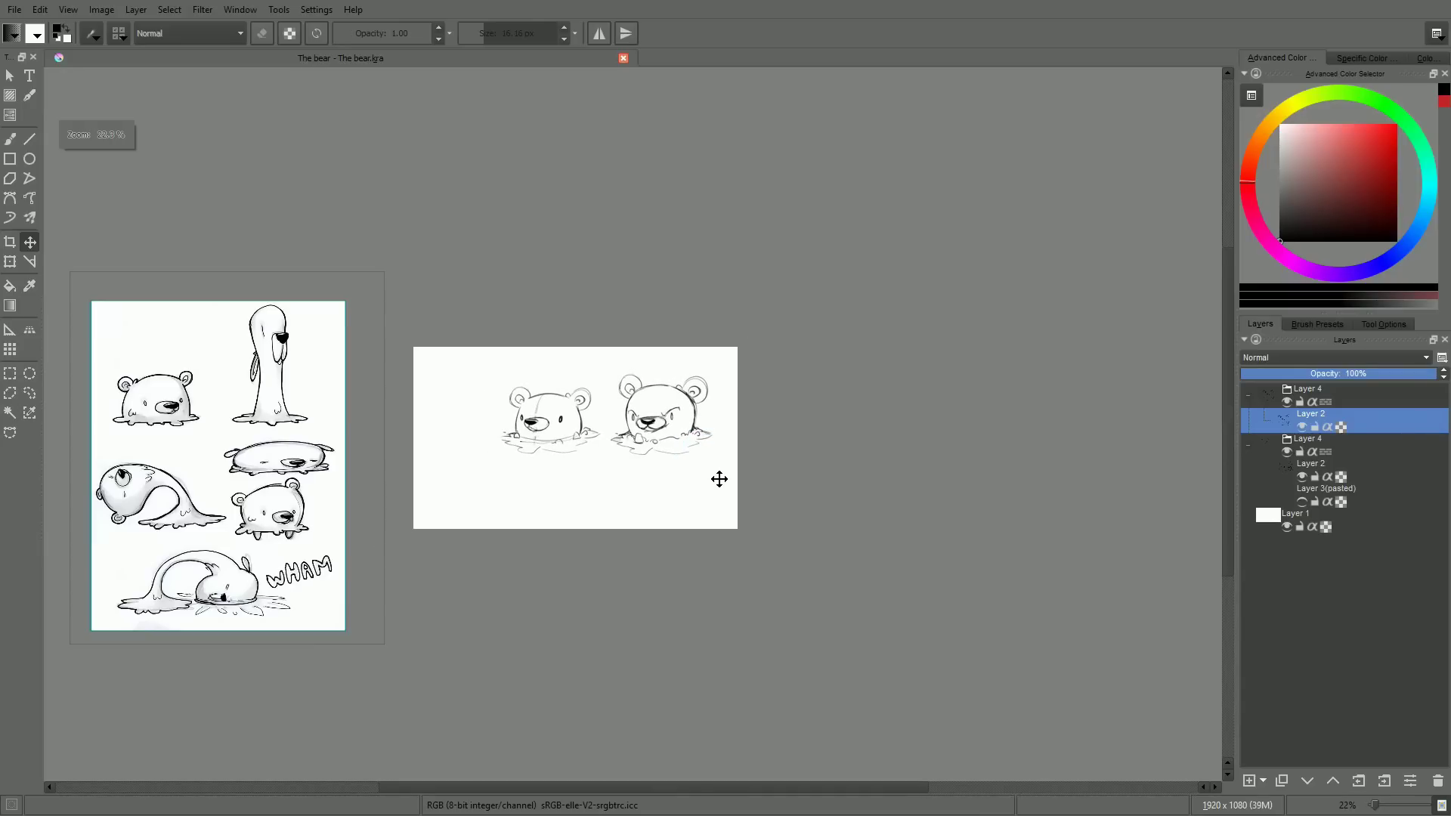
{"action": "key", "text": "m"}
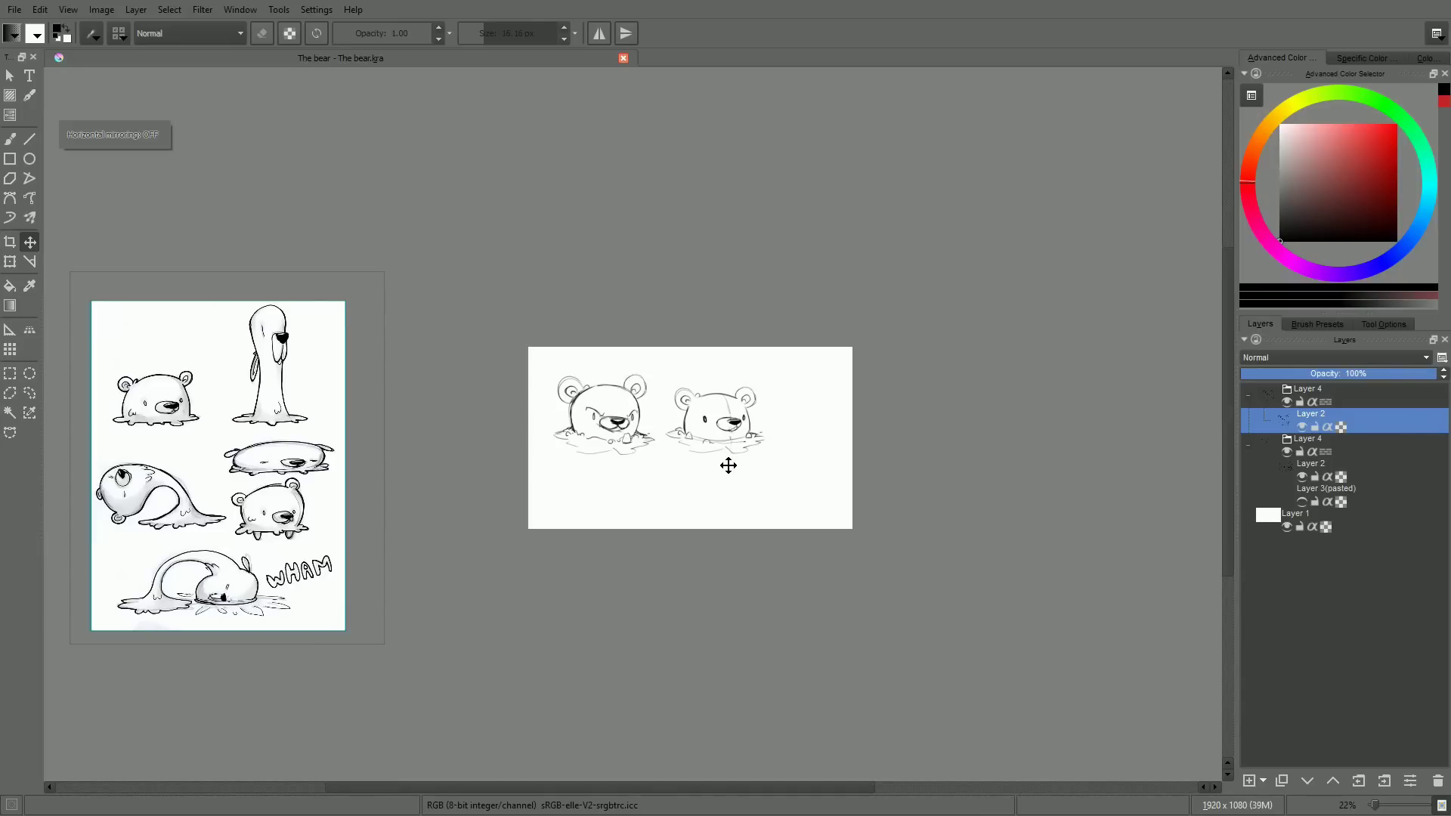
{"action": "left_click_drag", "start_coordinate": [608, 437], "coordinate": [601, 382]}
{"action": "key", "text": "l"}
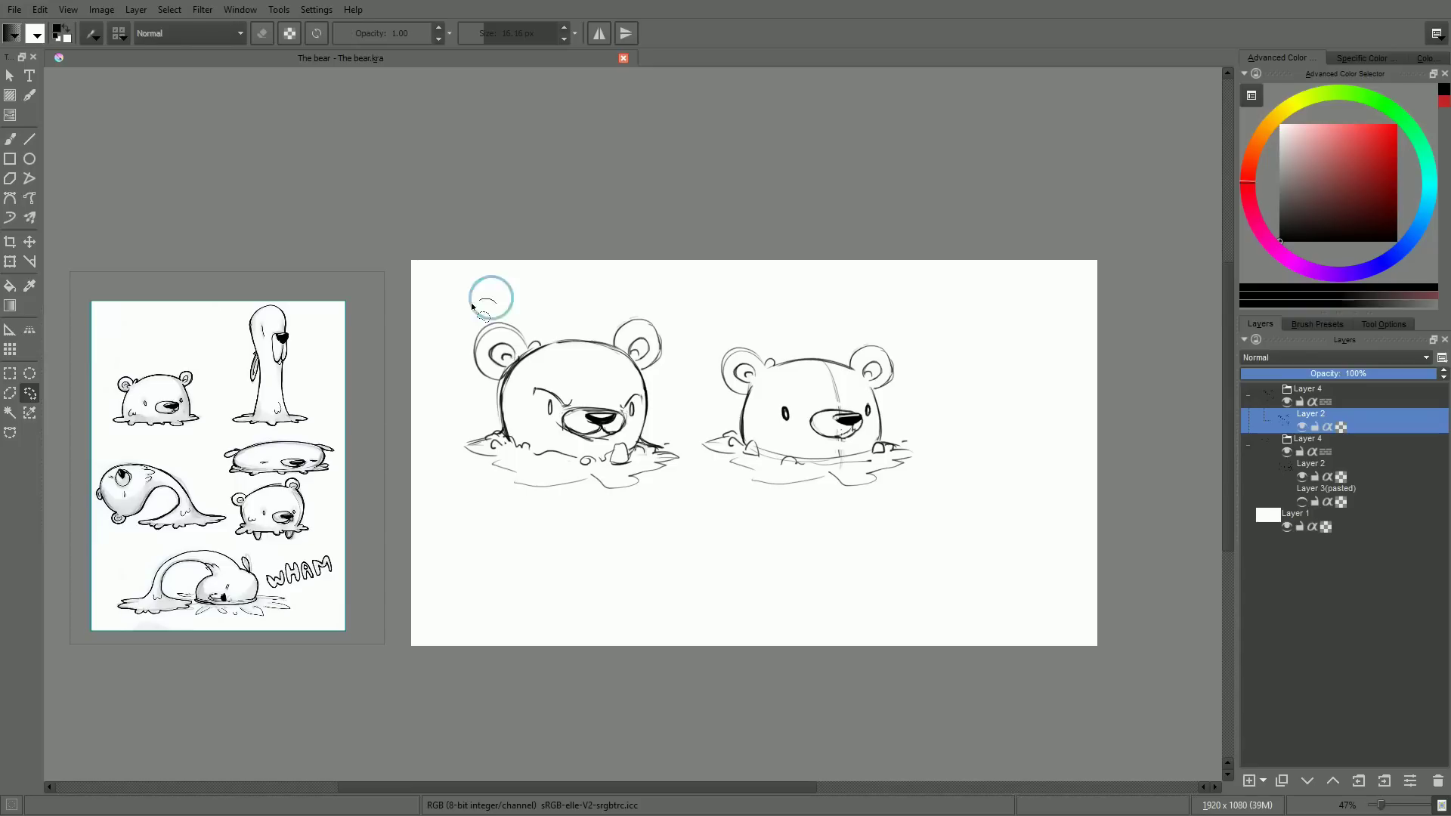
{"action": "mouse_move", "coordinate": [495, 301]}
{"action": "left_mouse_down"}
{"action": "mouse_move", "coordinate": [452, 461]}
{"action": "mouse_move", "coordinate": [614, 515]}
{"action": "left_mouse_up"}
{"action": "left_click_drag", "start_coordinate": [695, 438], "coordinate": [631, 291]}
{"action": "key", "text": "ctrl+t"}
{"action": "left_click_drag", "start_coordinate": [754, 427], "coordinate": [756, 413]}
{"action": "key", "text": "Return"}
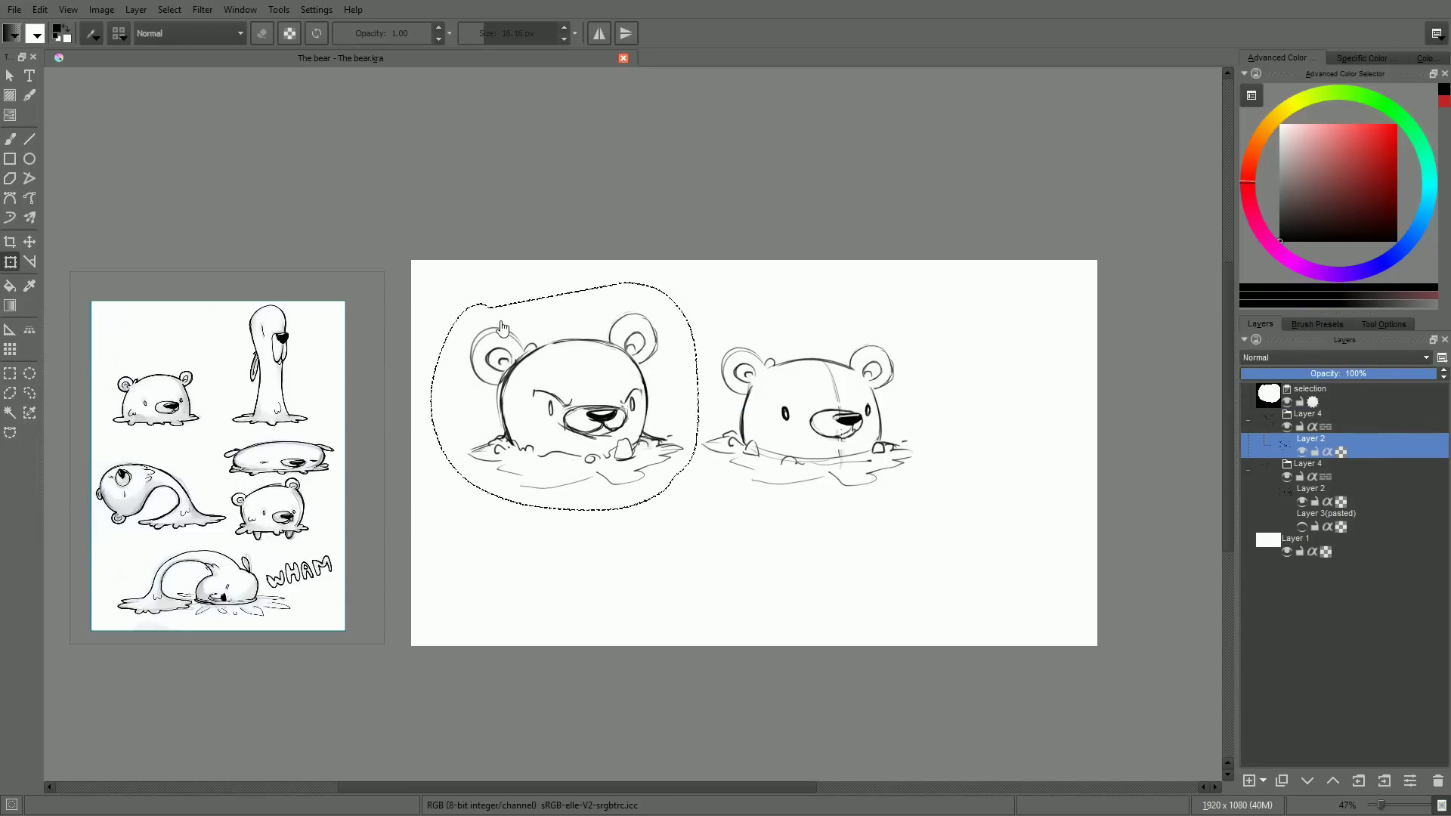
{"action": "key", "text": "ctrl+shift+a"}
Select the angry bear's left ear in the mirrored view and move it slightly upward
{"action": "key", "text": "l"}
{"action": "mouse_move", "coordinate": [486, 306]}
{"action": "left_mouse_down"}
{"action": "mouse_move", "coordinate": [463, 326]}
{"action": "mouse_move", "coordinate": [492, 398]}
{"action": "mouse_move", "coordinate": [508, 307]}
{"action": "mouse_move", "coordinate": [531, 337]}
{"action": "mouse_move", "coordinate": [633, 376]}
{"action": "mouse_move", "coordinate": [625, 355]}
{"action": "left_mouse_up"}
{"action": "key", "text": "t"}
{"action": "key", "text": "ctrl+shift+a"}
Clean up and redraw the lower edge of the angry bear's muzzle with the brush
{"action": "key", "text": "b"}
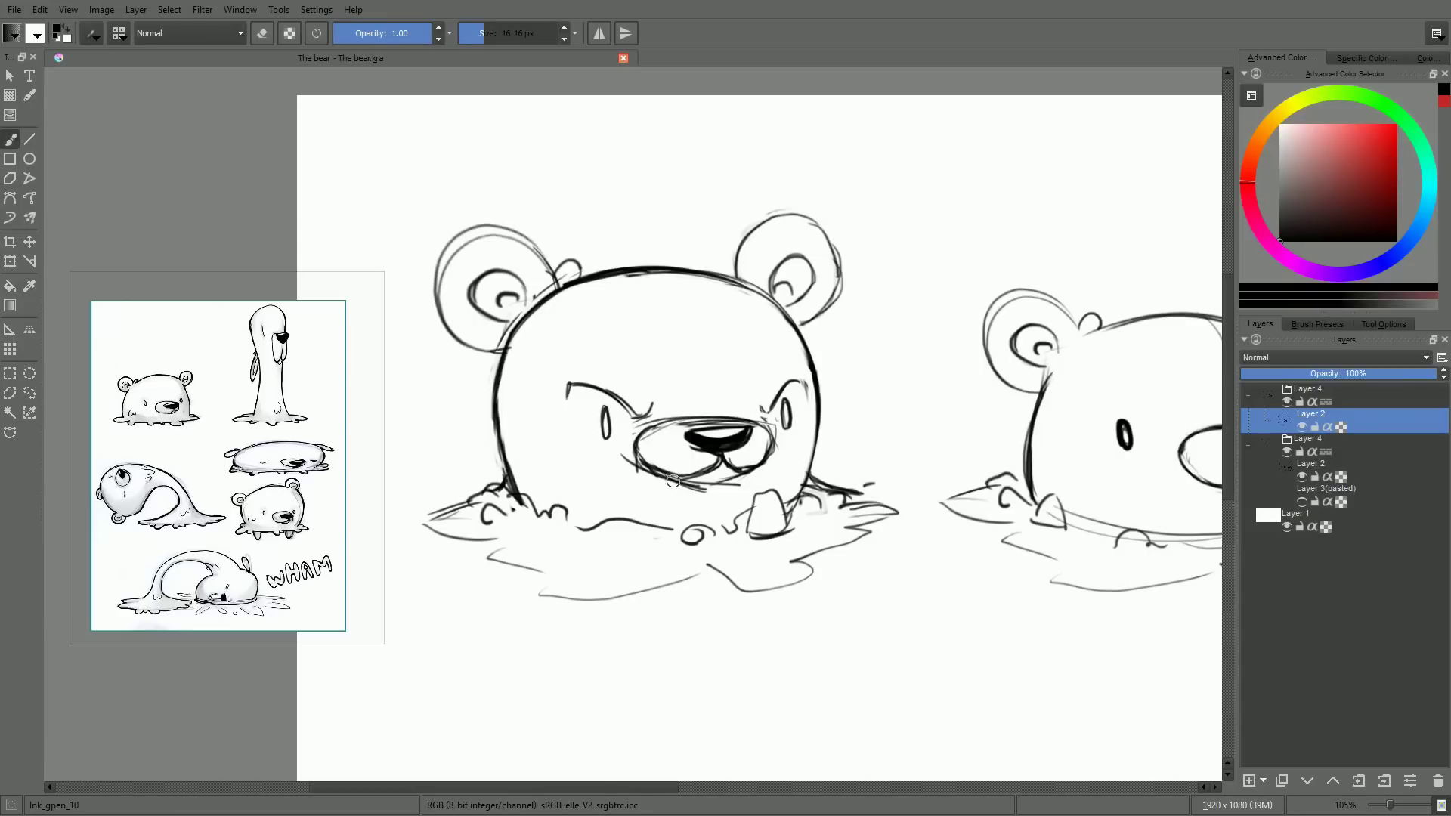
{"action": "mouse_move", "coordinate": [676, 484]}
{"action": "left_mouse_down"}
{"action": "mouse_move", "coordinate": [761, 475]}
{"action": "mouse_move", "coordinate": [705, 490]}
{"action": "left_mouse_up"}
{"action": "key", "text": "e"}
{"action": "key", "text": "e"}
{"action": "mouse_move", "coordinate": [679, 482]}
{"action": "left_mouse_down"}
{"action": "mouse_move", "coordinate": [733, 471]}
{"action": "mouse_move", "coordinate": [715, 486]}
{"action": "mouse_move", "coordinate": [732, 470]}
{"action": "left_mouse_up"}
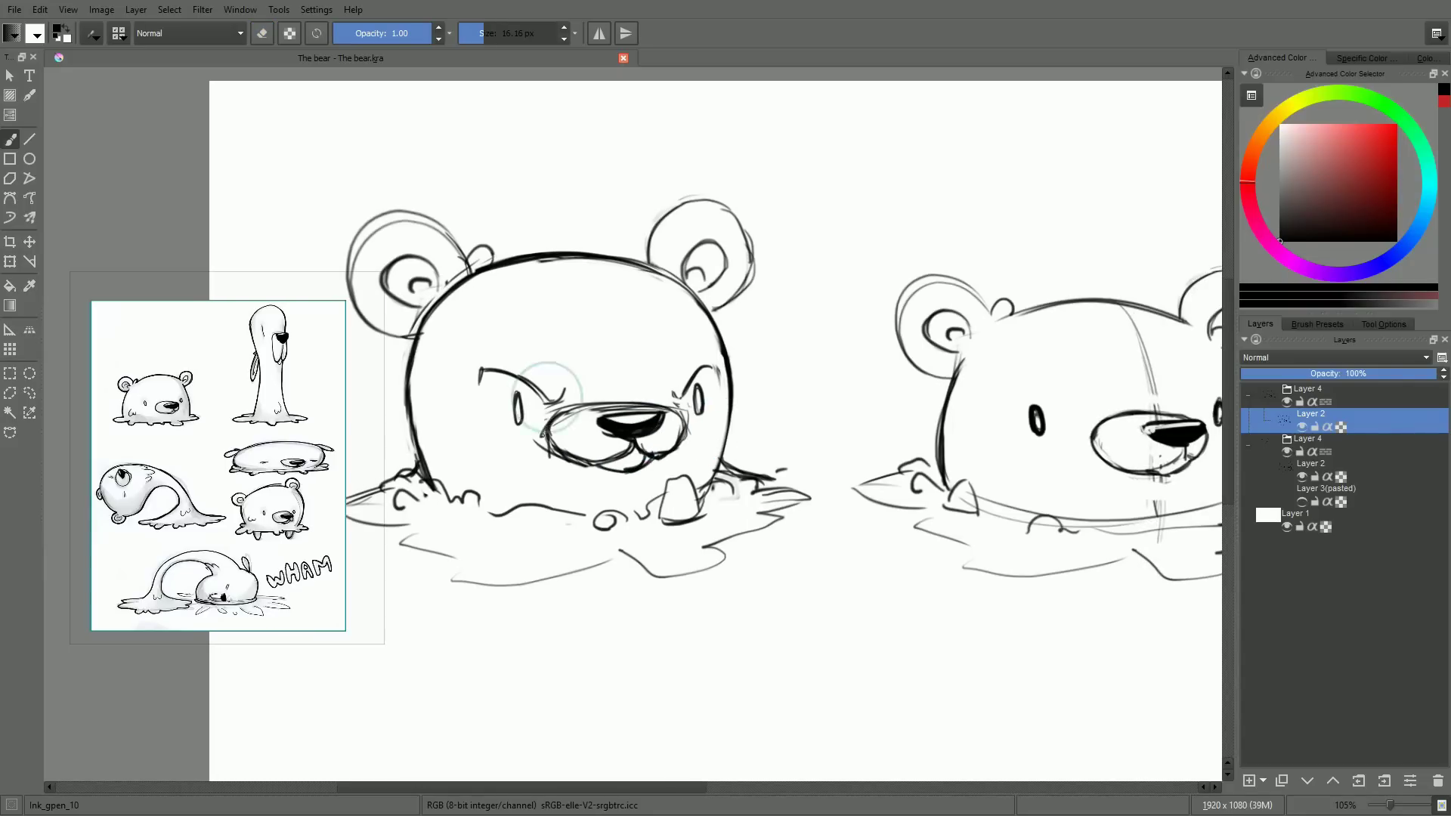
Choose a saturated orange and start blocking in the cute bear's face on Layer 7
{"action": "left_click", "coordinate": [1387, 154]}
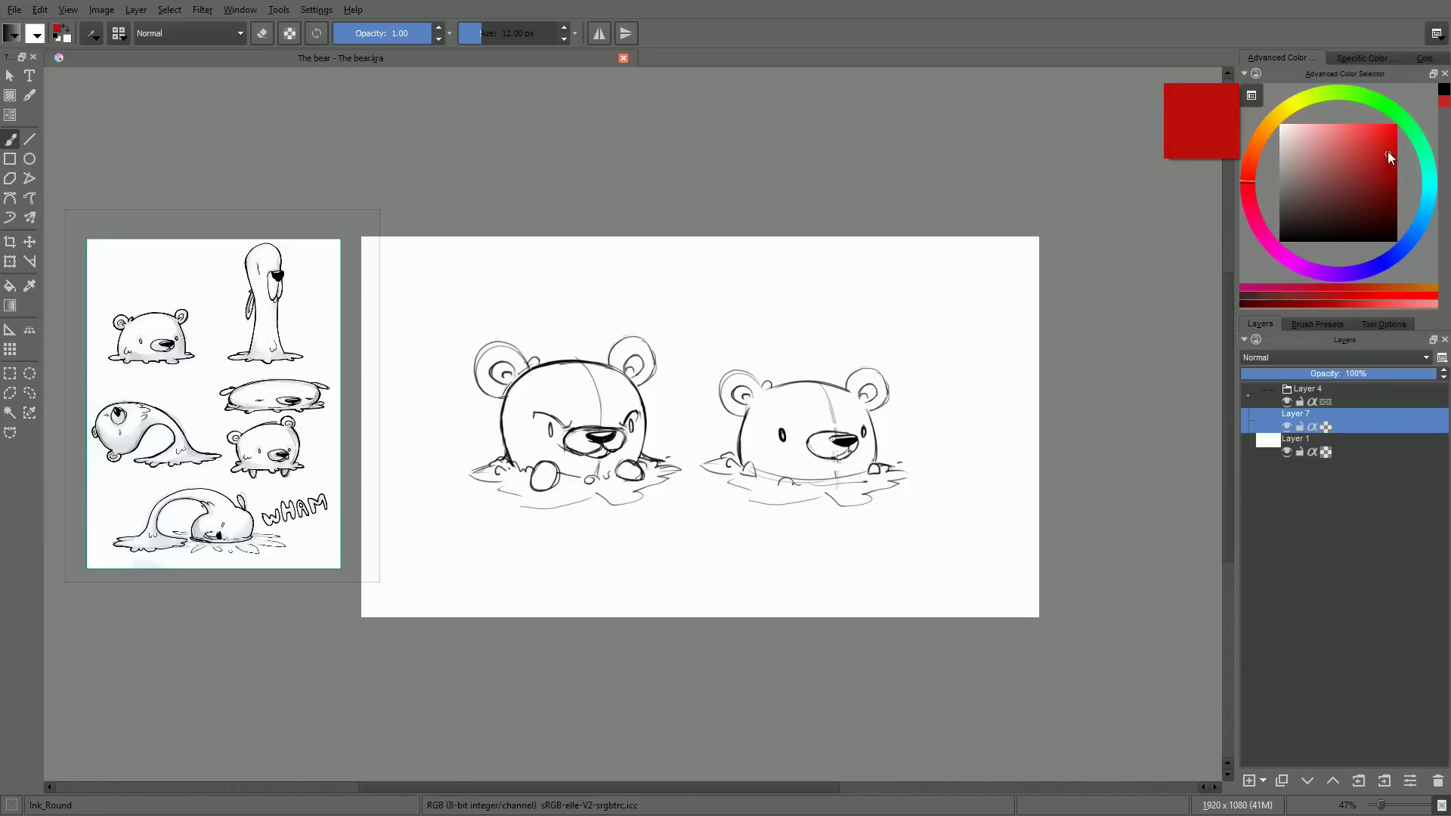
{"action": "left_click", "coordinate": [1259, 143]}
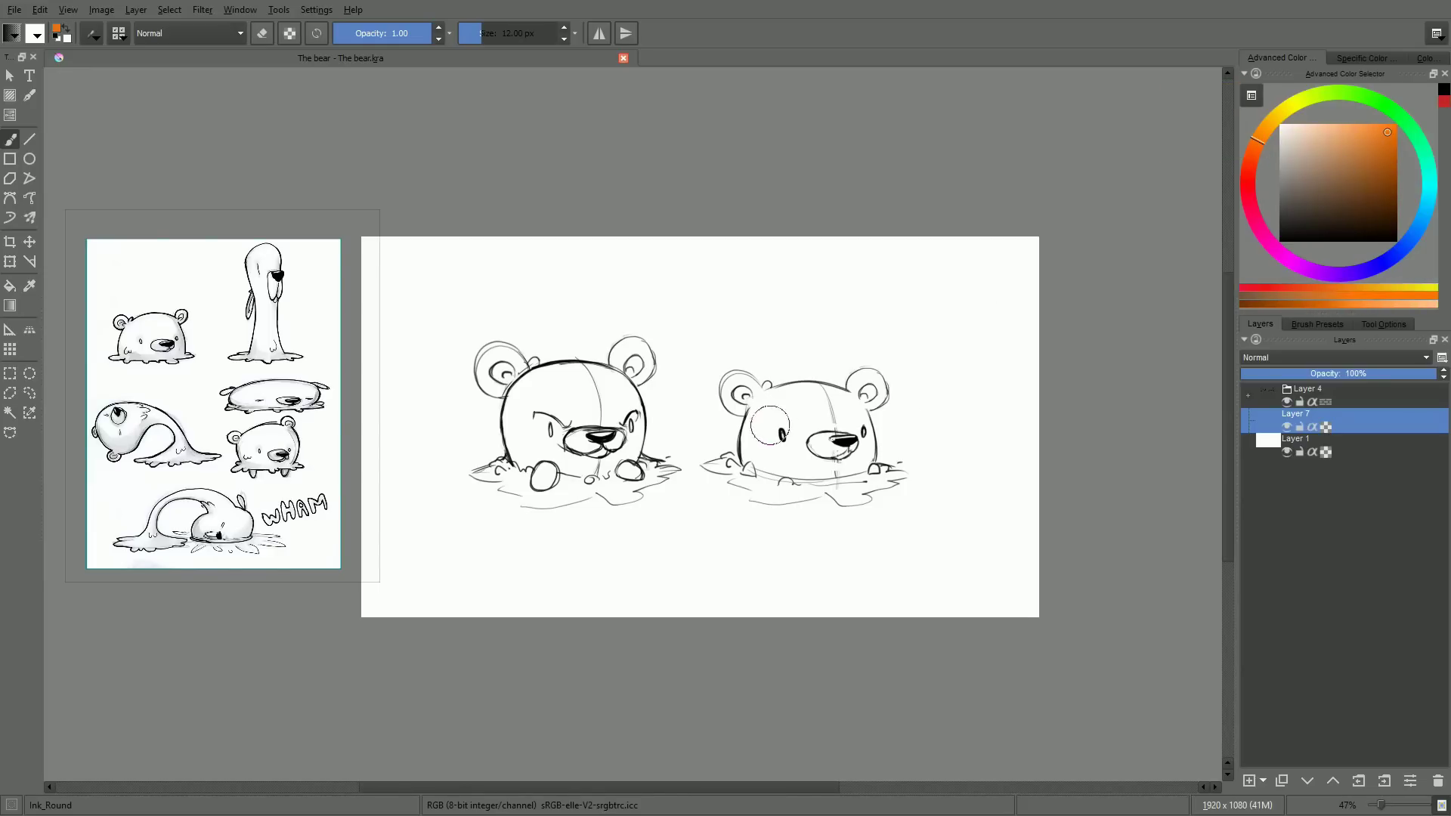
{"action": "mouse_move", "coordinate": [769, 424]}
{"action": "left_mouse_down"}
{"action": "mouse_move", "coordinate": [809, 423]}
{"action": "mouse_move", "coordinate": [760, 449]}
{"action": "left_mouse_up"}
Lower the opacity of the Layer 4 sketch group to about 23%
{"action": "left_click", "coordinate": [1384, 393]}
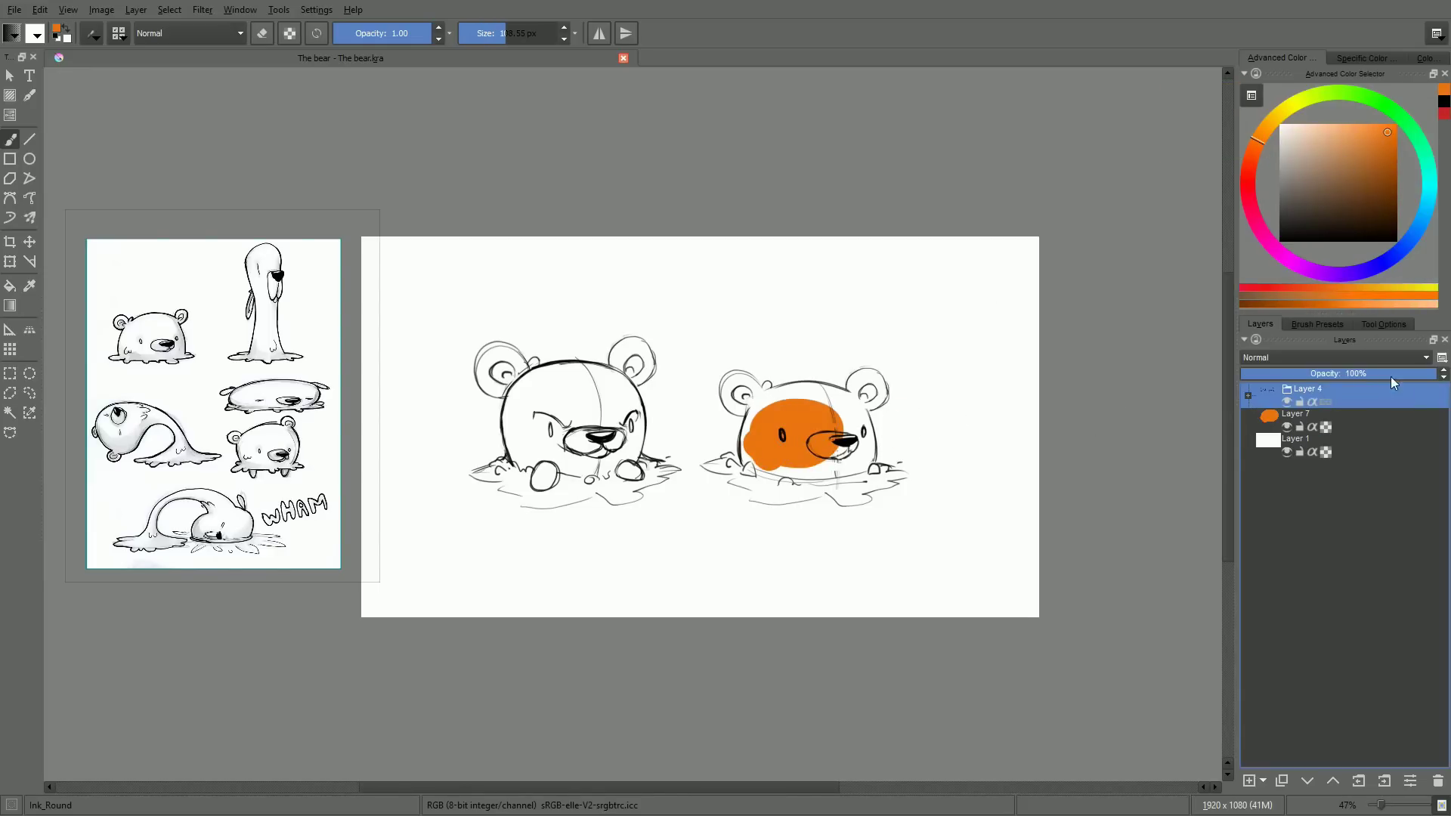
{"action": "left_click", "coordinate": [1315, 362]}
{"action": "left_click", "coordinate": [1352, 359]}
{"action": "left_click_drag", "start_coordinate": [1355, 375], "coordinate": [1295, 375]}
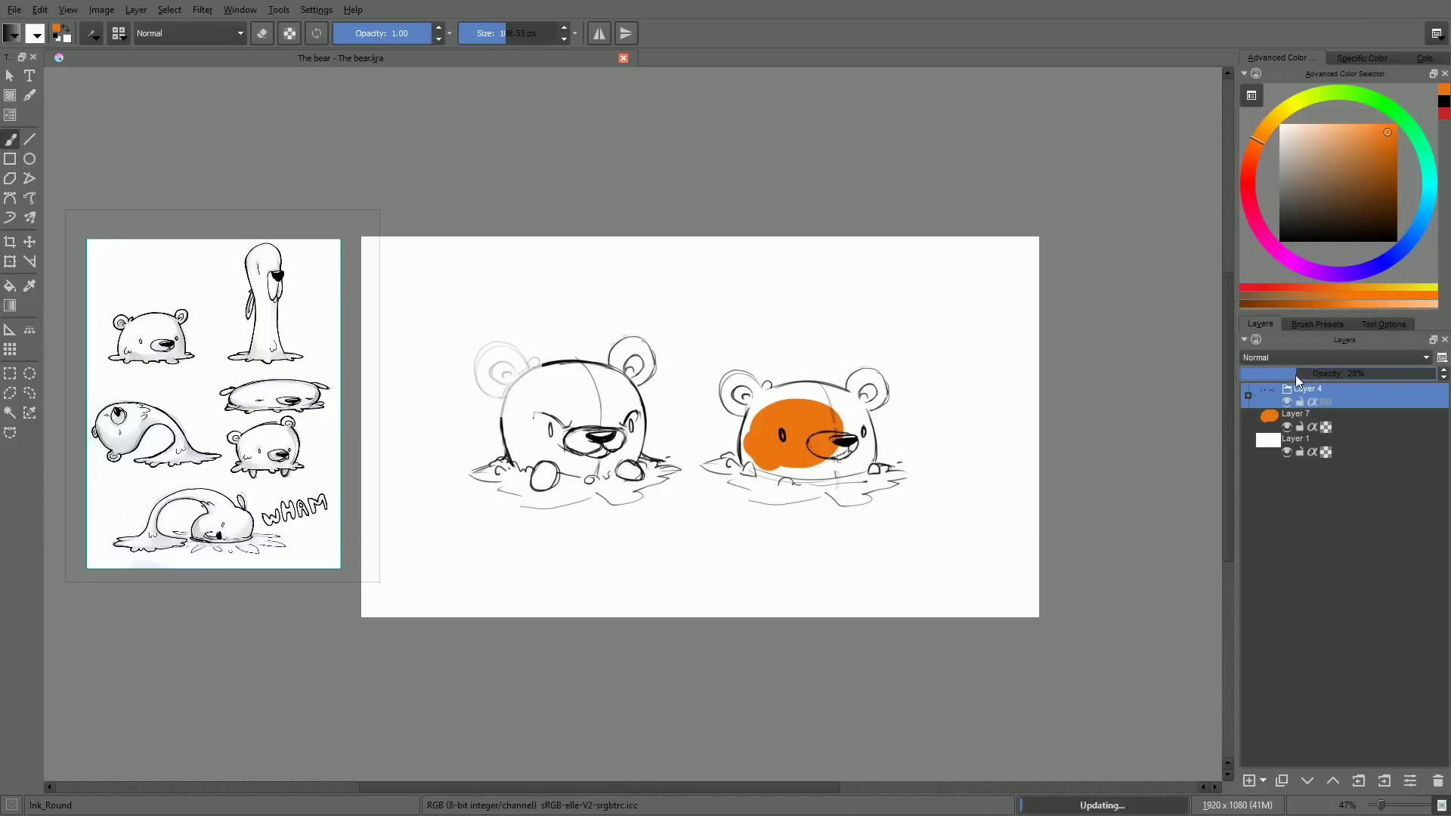
Block in the rest of the cute bear's head and both ears in orange on Layer 7
{"action": "left_click", "coordinate": [1344, 425]}
{"action": "mouse_move", "coordinate": [763, 465]}
{"action": "left_mouse_down"}
{"action": "mouse_move", "coordinate": [816, 473]}
{"action": "mouse_move", "coordinate": [877, 427]}
{"action": "mouse_move", "coordinate": [812, 397]}
{"action": "mouse_move", "coordinate": [758, 400]}
{"action": "left_mouse_up"}
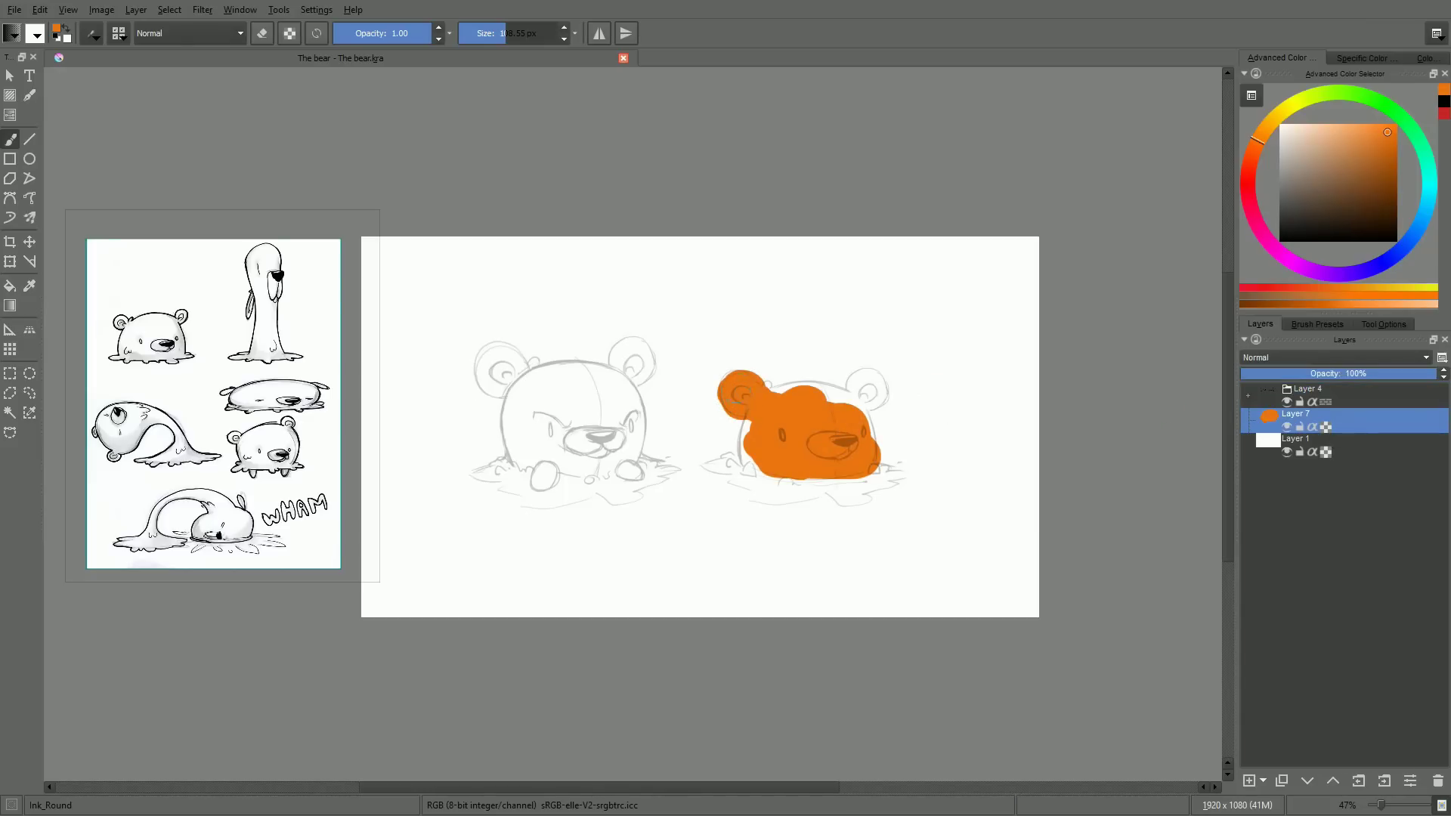
{"action": "mouse_move", "coordinate": [792, 387]}
{"action": "left_mouse_down"}
{"action": "mouse_move", "coordinate": [858, 405]}
{"action": "mouse_move", "coordinate": [877, 386]}
{"action": "mouse_move", "coordinate": [879, 430]}
{"action": "left_mouse_up"}
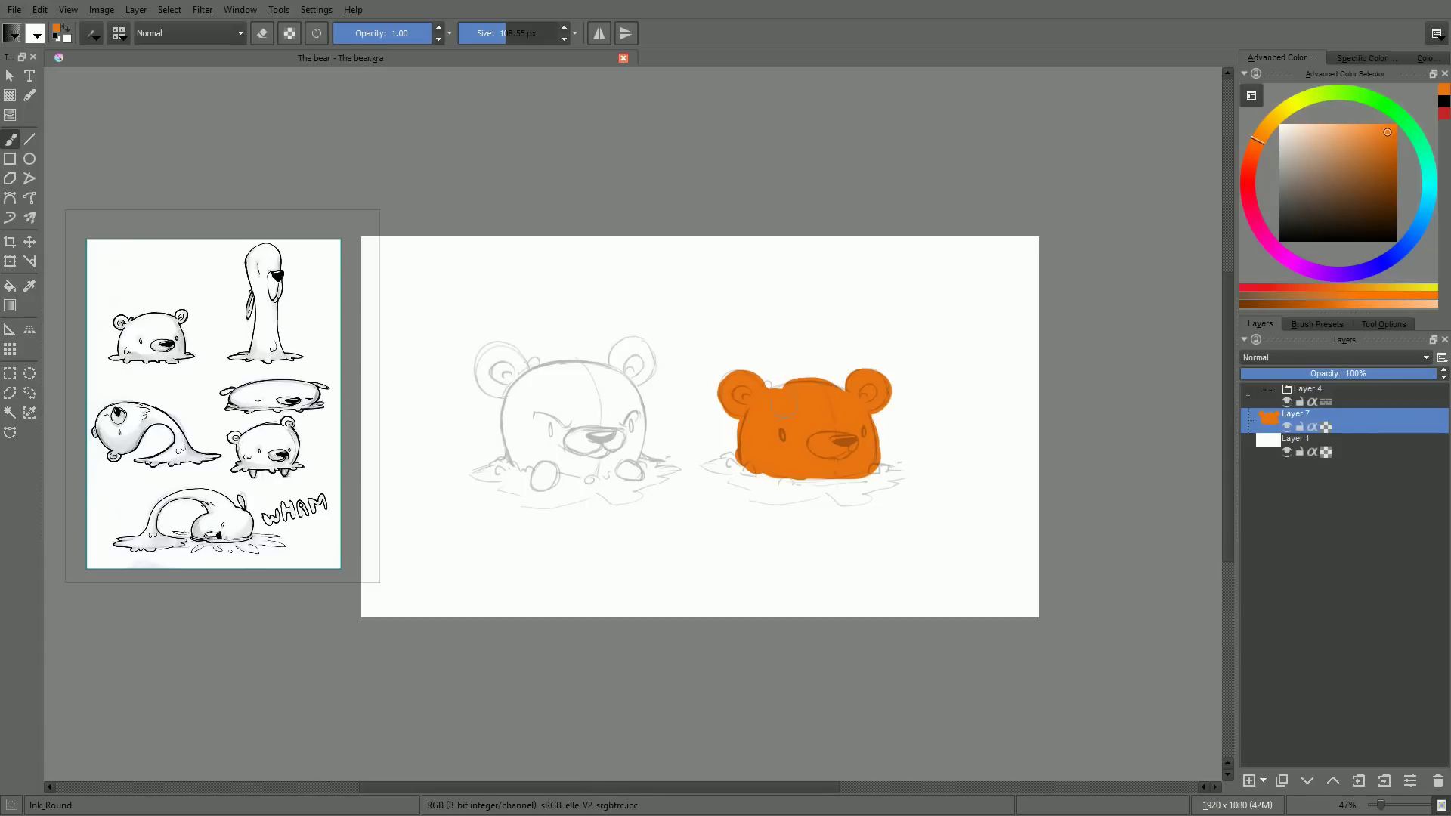
Recolour the cute bear's silhouette with a darker orange and finally a more muted orange-brown, keeping its shape
{"action": "left_click", "coordinate": [1390, 151]}
{"action": "mouse_move", "coordinate": [793, 461]}
{"action": "left_mouse_down"}
{"action": "mouse_move", "coordinate": [782, 428]}
{"action": "mouse_move", "coordinate": [822, 446]}
{"action": "left_mouse_up"}
{"action": "key", "text": "ctrl+z"}
{"action": "key", "text": "shift+BackSpace"}
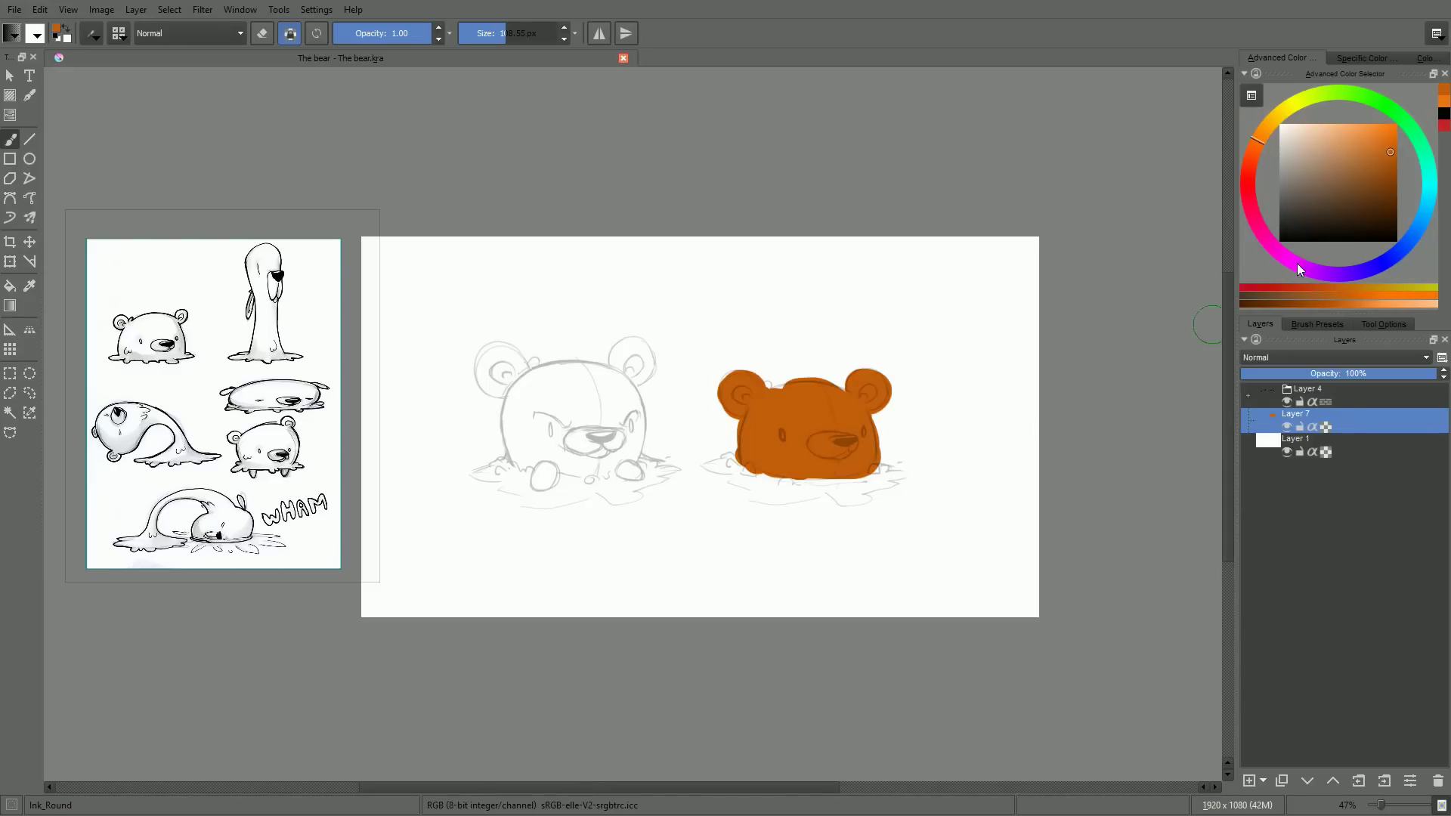
{"action": "left_click", "coordinate": [1359, 161]}
{"action": "left_click", "coordinate": [1361, 152]}
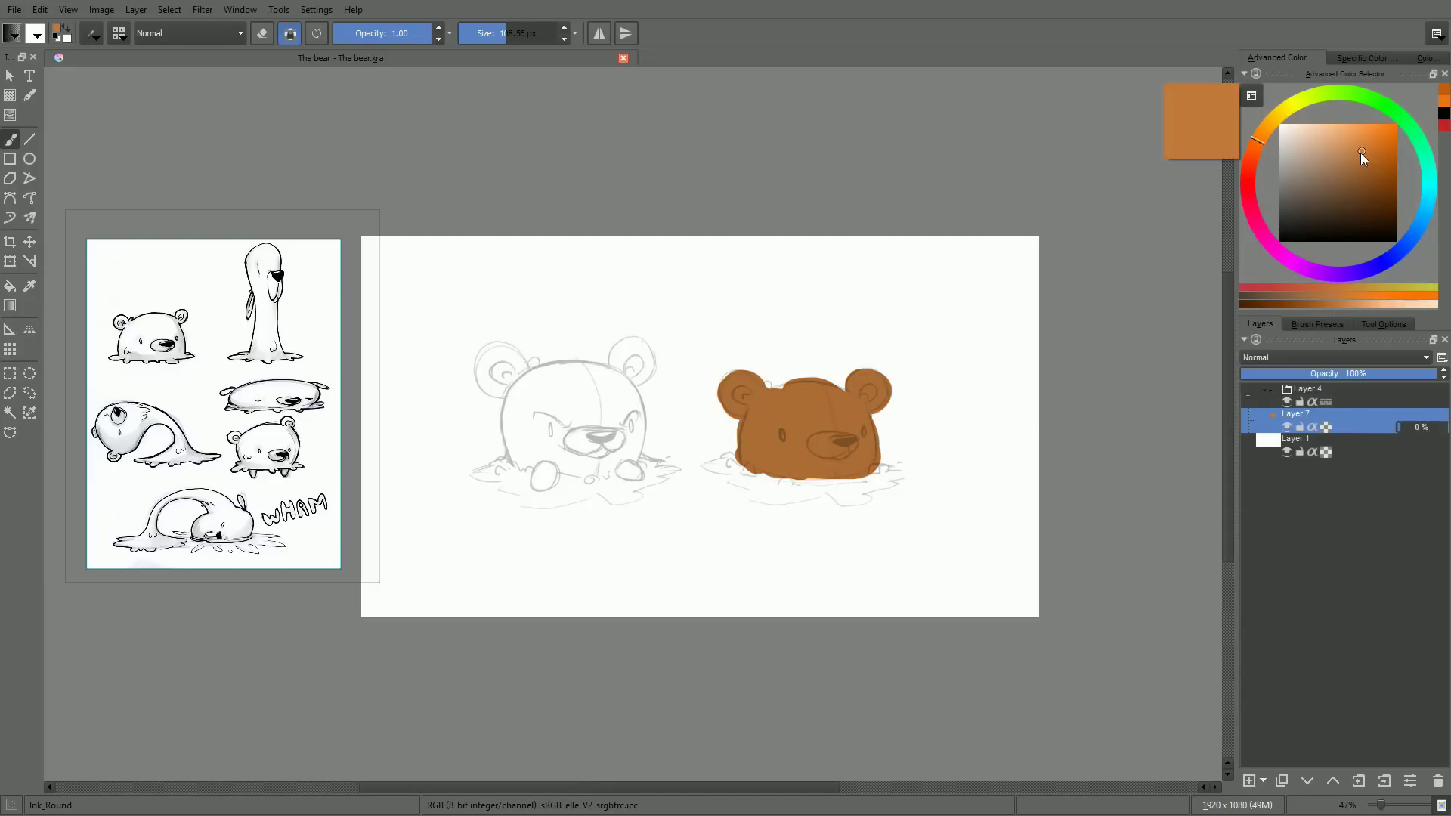
{"action": "key", "text": "shift+BackSpace"}
Start blocking in the angry bear's head in the same orange-brown on Layer 7
{"action": "left_click_drag", "start_coordinate": [789, 410], "coordinate": [905, 376]}
{"action": "mouse_move", "coordinate": [908, 434]}
{"action": "left_mouse_down"}
{"action": "mouse_move", "coordinate": [860, 418]}
{"action": "mouse_move", "coordinate": [956, 408]}
{"action": "left_mouse_up"}
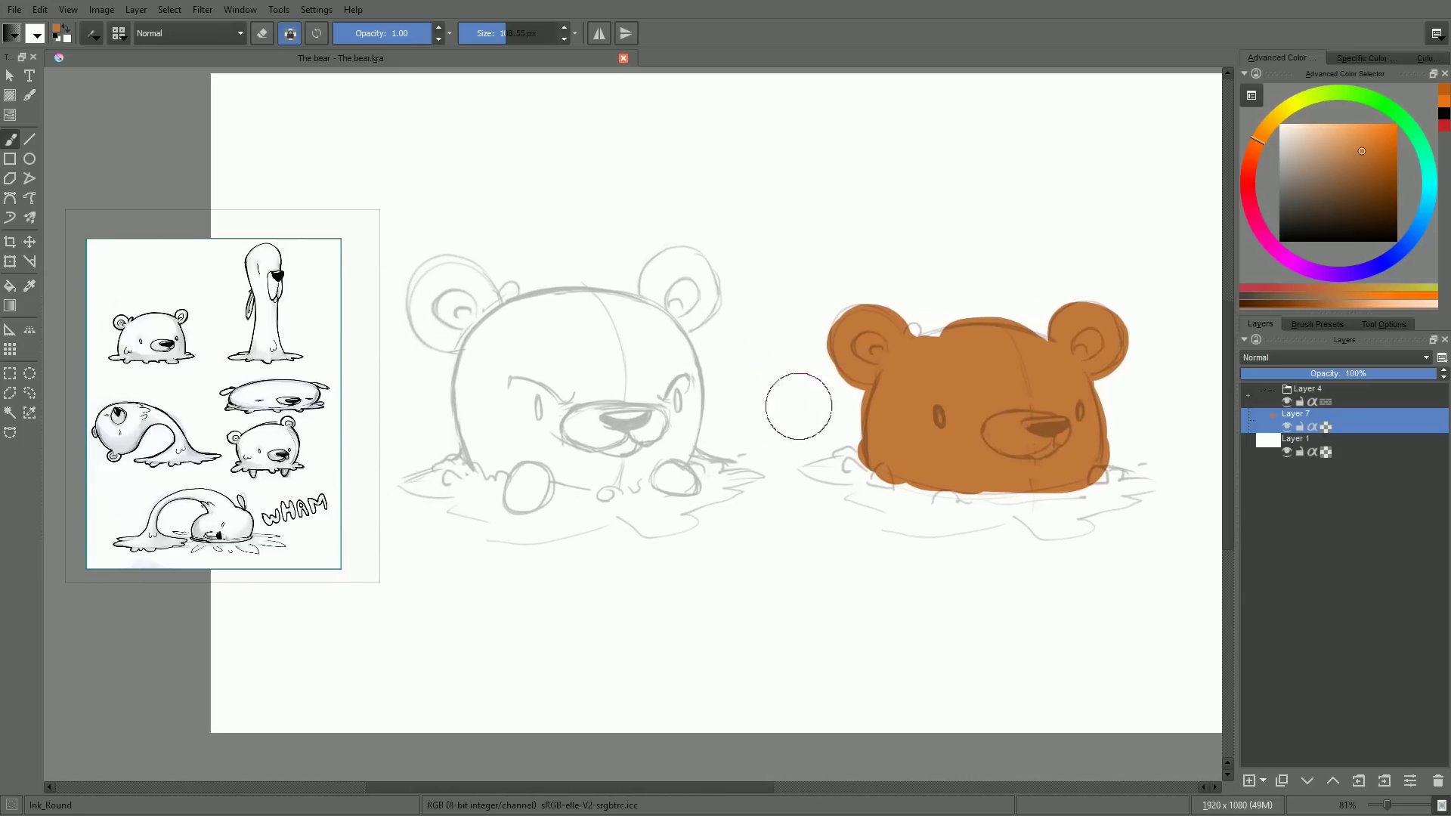
{"action": "key", "text": "slash"}
{"action": "mouse_move", "coordinate": [568, 350]}
{"action": "left_mouse_down"}
{"action": "mouse_move", "coordinate": [516, 363]}
{"action": "mouse_move", "coordinate": [507, 385]}
{"action": "left_mouse_up"}
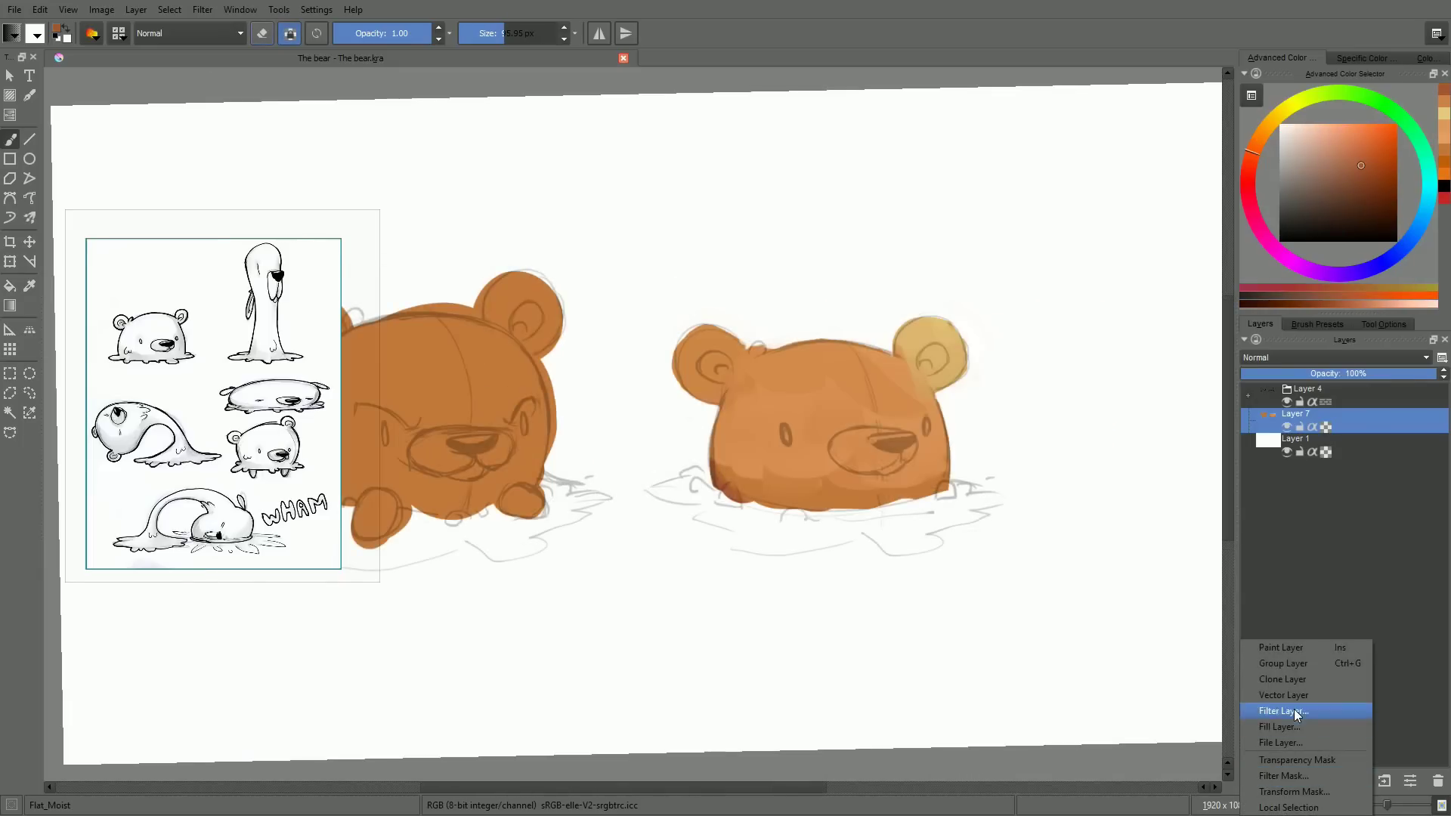
Add a Desaturate filter layer with the Lightness method above Layer 7
{"action": "left_click", "coordinate": [1294, 709]}
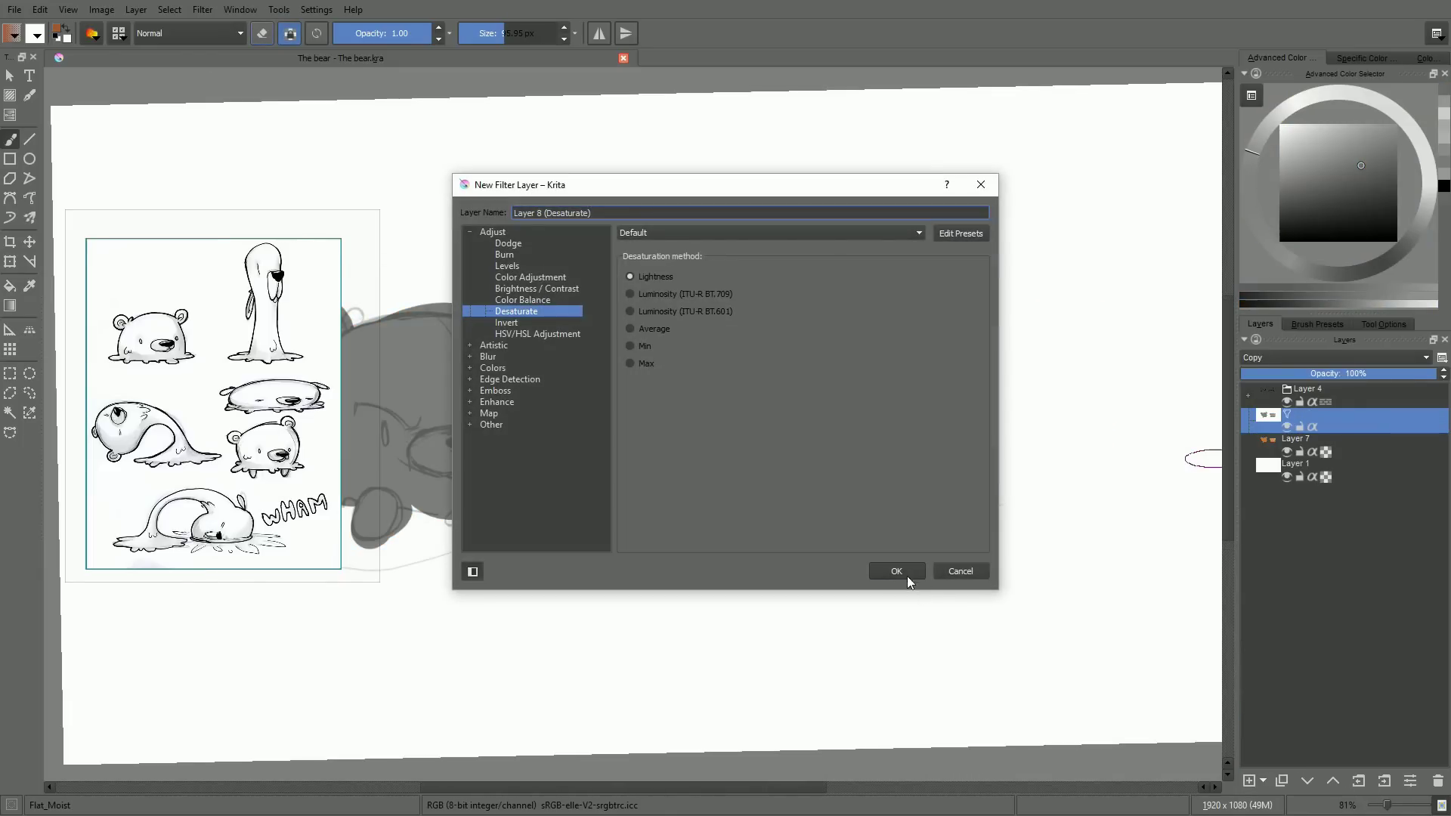
{"action": "left_click", "coordinate": [896, 571]}
Block in the angry bear's ears and both front paws with the orange-brown brush
{"action": "mouse_move", "coordinate": [689, 468]}
{"action": "left_mouse_down"}
{"action": "mouse_move", "coordinate": [692, 310]}
{"action": "mouse_move", "coordinate": [655, 299]}
{"action": "left_mouse_up"}
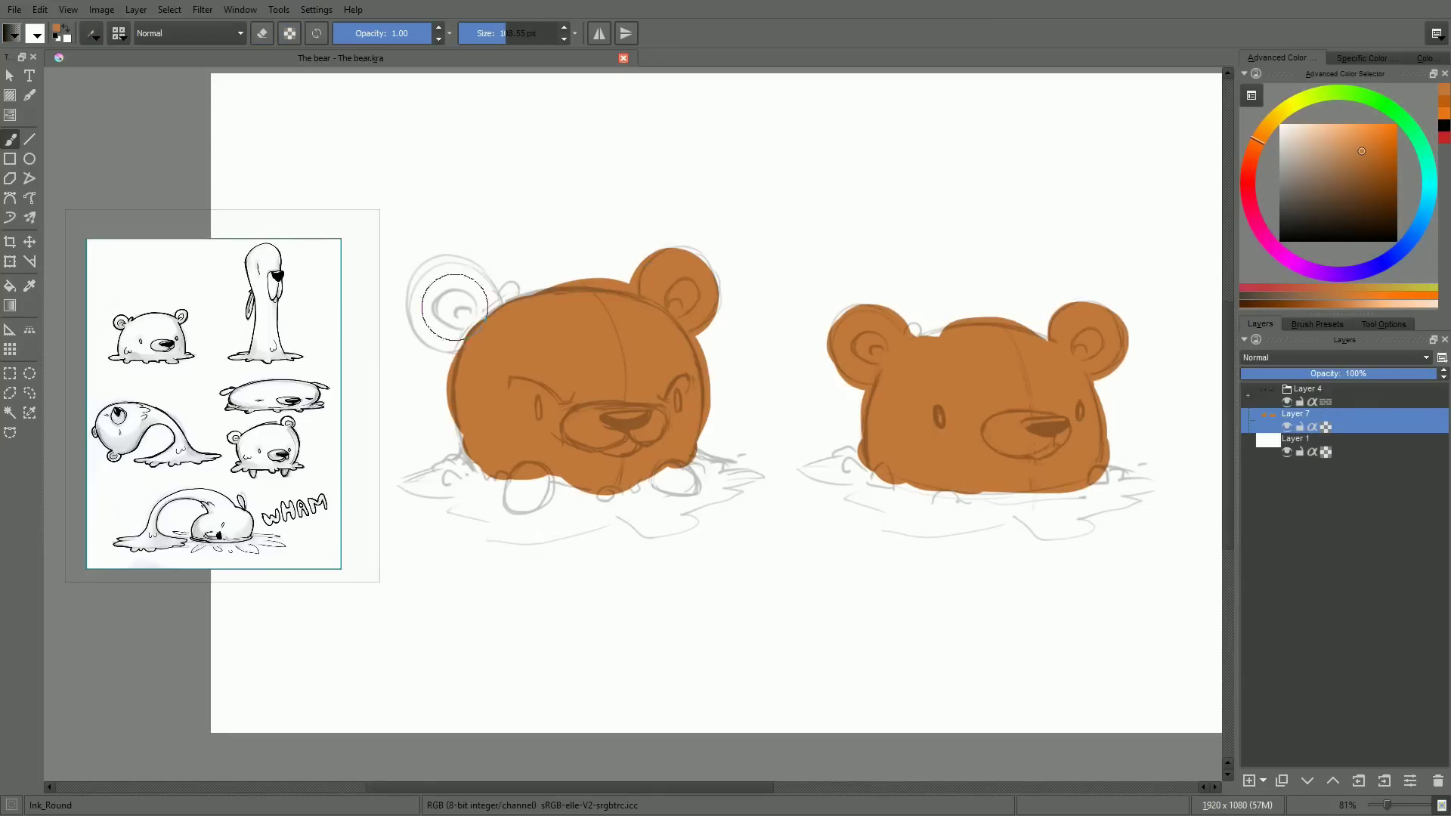
{"action": "mouse_move", "coordinate": [454, 307]}
{"action": "left_mouse_down"}
{"action": "mouse_move", "coordinate": [431, 310]}
{"action": "mouse_move", "coordinate": [453, 281]}
{"action": "left_mouse_up"}
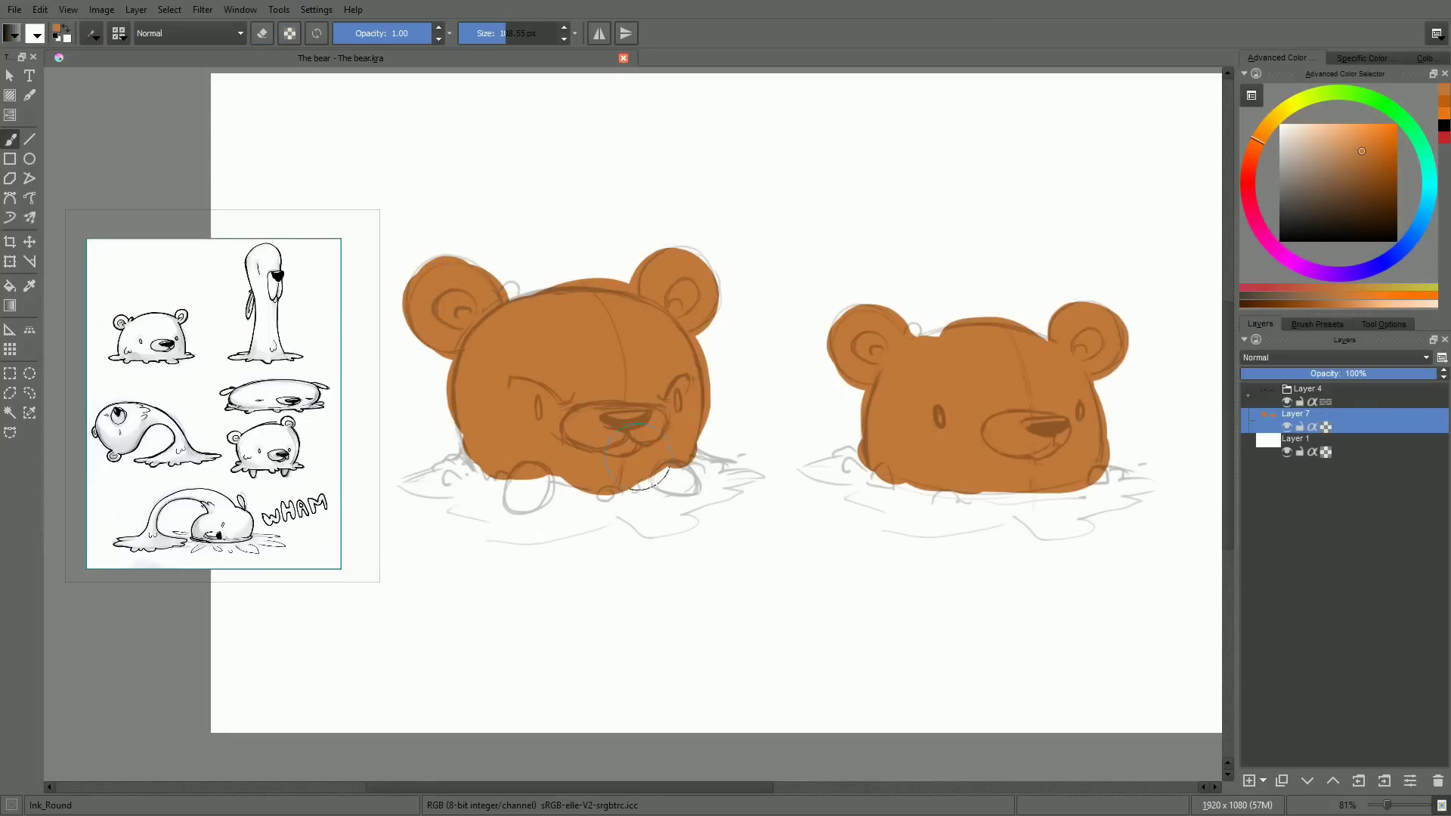
{"action": "mouse_move", "coordinate": [539, 485]}
{"action": "left_mouse_down"}
{"action": "mouse_move", "coordinate": [514, 486]}
{"action": "mouse_move", "coordinate": [553, 477]}
{"action": "left_mouse_up"}
{"action": "key", "text": "ctrl+z"}
{"action": "left_click_drag", "start_coordinate": [657, 474], "coordinate": [674, 481]}
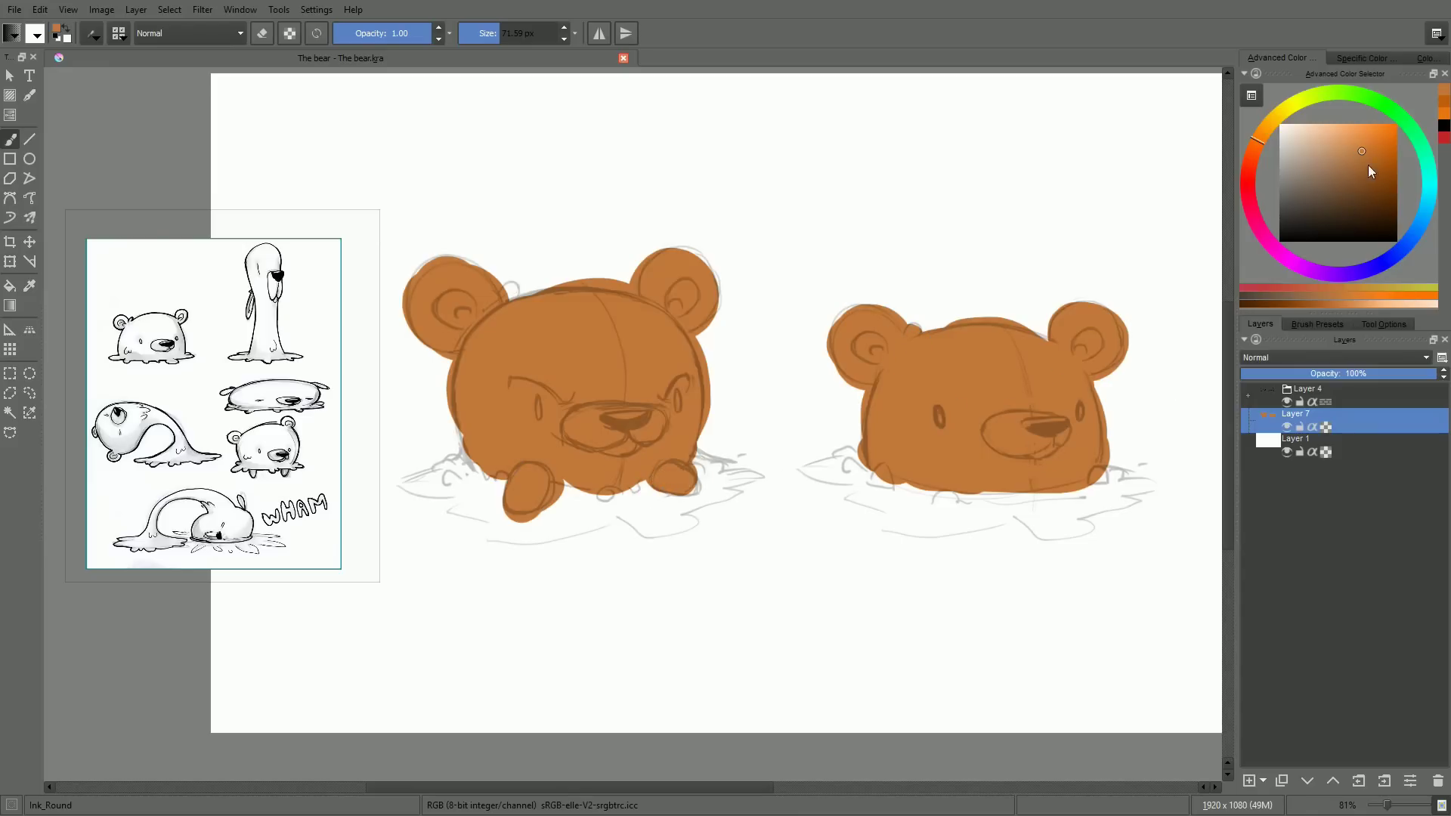
Paint lighter orange planes across the cute bear's forehead and face on Layer 7 with the Flat_Moist brush
{"action": "left_click", "coordinate": [1347, 134]}
{"action": "right_click", "coordinate": [975, 456]}
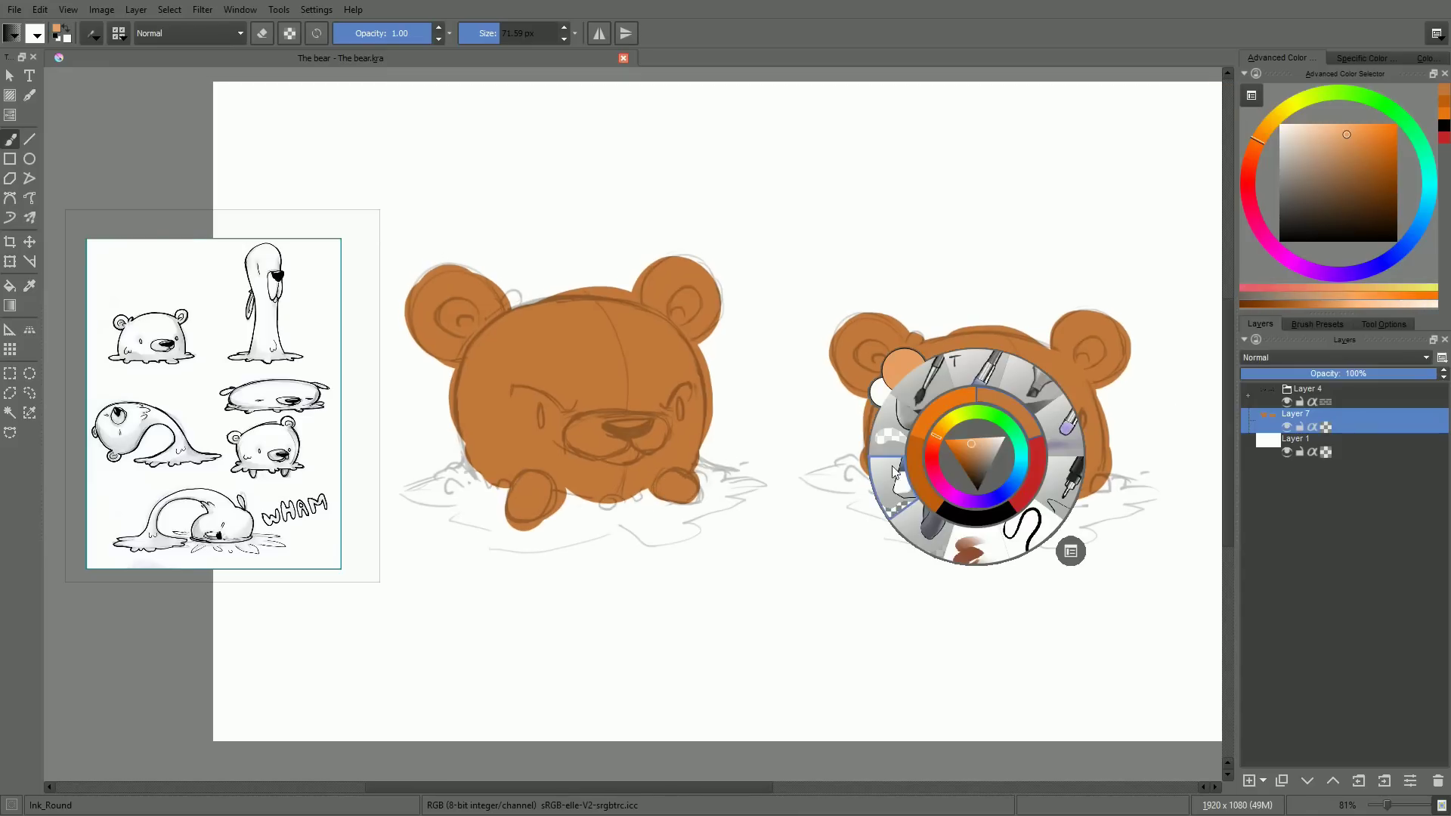
{"action": "left_click", "coordinate": [966, 547]}
{"action": "mouse_move", "coordinate": [901, 423]}
{"action": "left_mouse_down"}
{"action": "mouse_move", "coordinate": [955, 374]}
{"action": "mouse_move", "coordinate": [942, 446]}
{"action": "left_mouse_up"}
{"action": "key", "text": "ctrl+z"}
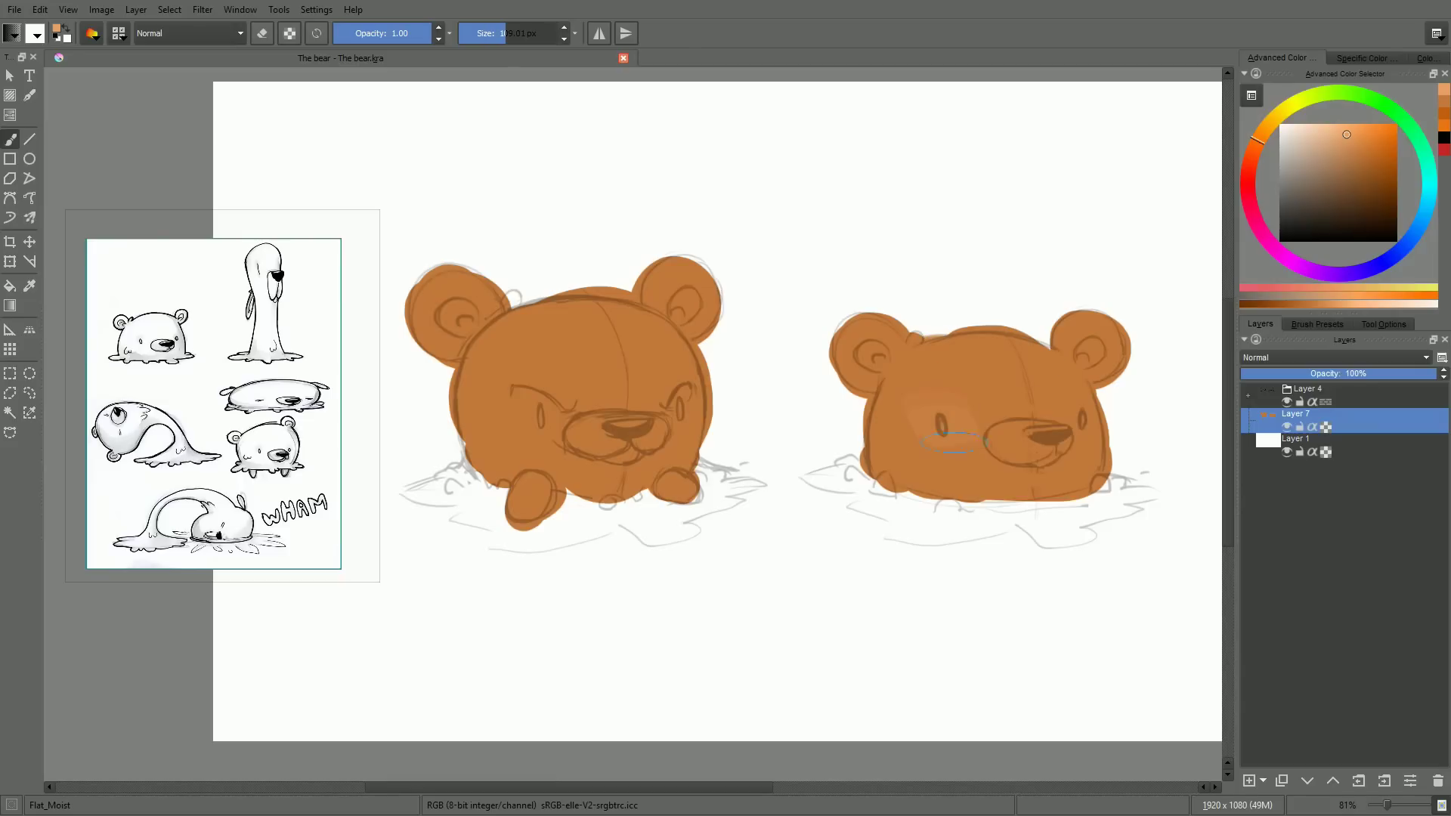
{"action": "mouse_move", "coordinate": [956, 353]}
{"action": "left_mouse_down"}
{"action": "mouse_move", "coordinate": [998, 345]}
{"action": "mouse_move", "coordinate": [1007, 443]}
{"action": "mouse_move", "coordinate": [1009, 375]}
{"action": "mouse_move", "coordinate": [1015, 401]}
{"action": "mouse_move", "coordinate": [969, 351]}
{"action": "mouse_move", "coordinate": [942, 434]}
{"action": "mouse_move", "coordinate": [978, 356]}
{"action": "mouse_move", "coordinate": [952, 463]}
{"action": "mouse_move", "coordinate": [988, 341]}
{"action": "left_mouse_up"}
{"action": "left_click_drag", "start_coordinate": [942, 458], "coordinate": [997, 350]}
{"action": "left_click_drag", "start_coordinate": [999, 447], "coordinate": [1019, 361]}
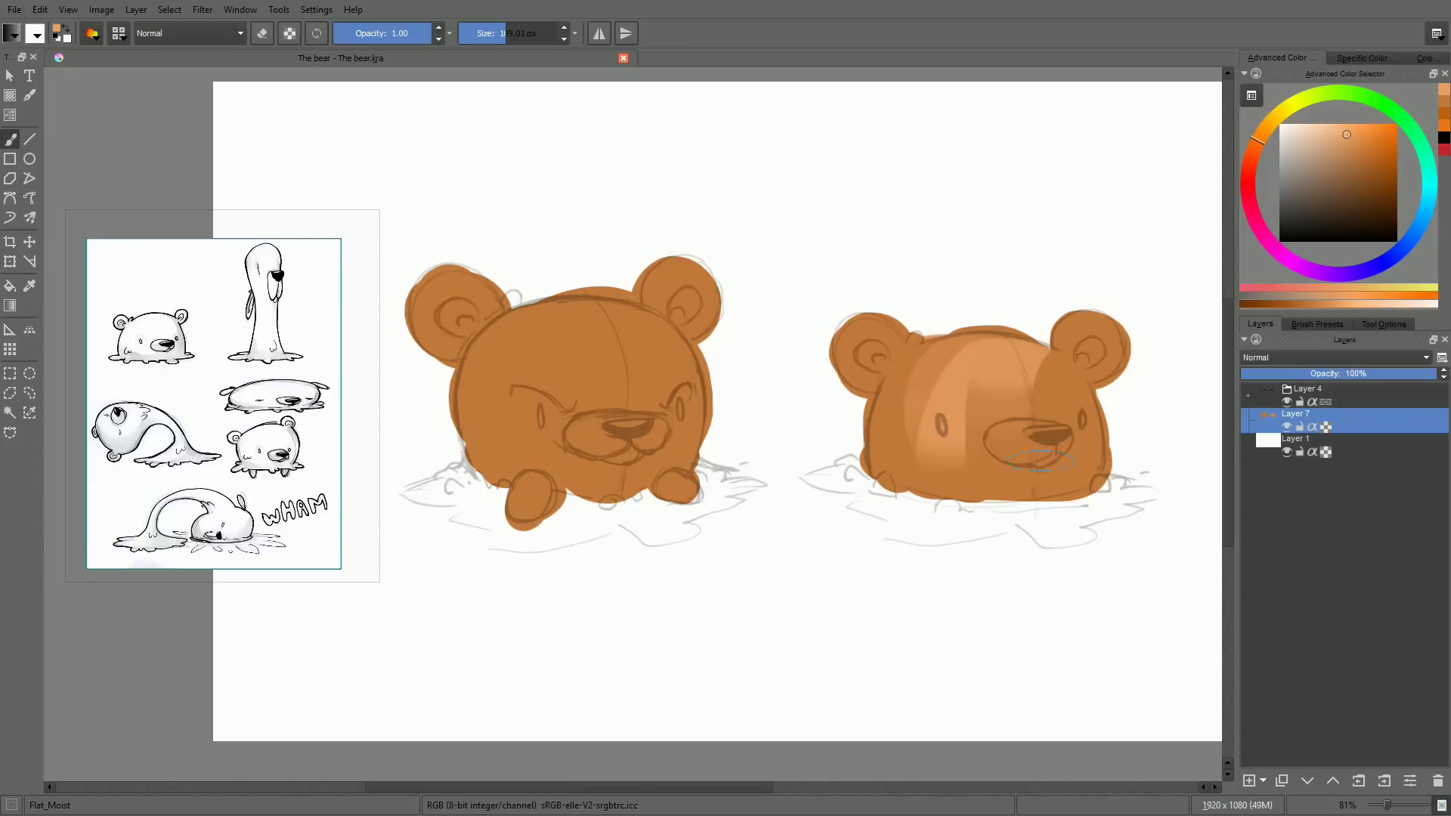
{"action": "mouse_move", "coordinate": [1034, 421]}
{"action": "left_mouse_down"}
{"action": "mouse_move", "coordinate": [1007, 364]}
{"action": "mouse_move", "coordinate": [1088, 442]}
{"action": "mouse_move", "coordinate": [1071, 400]}
{"action": "left_mouse_up"}
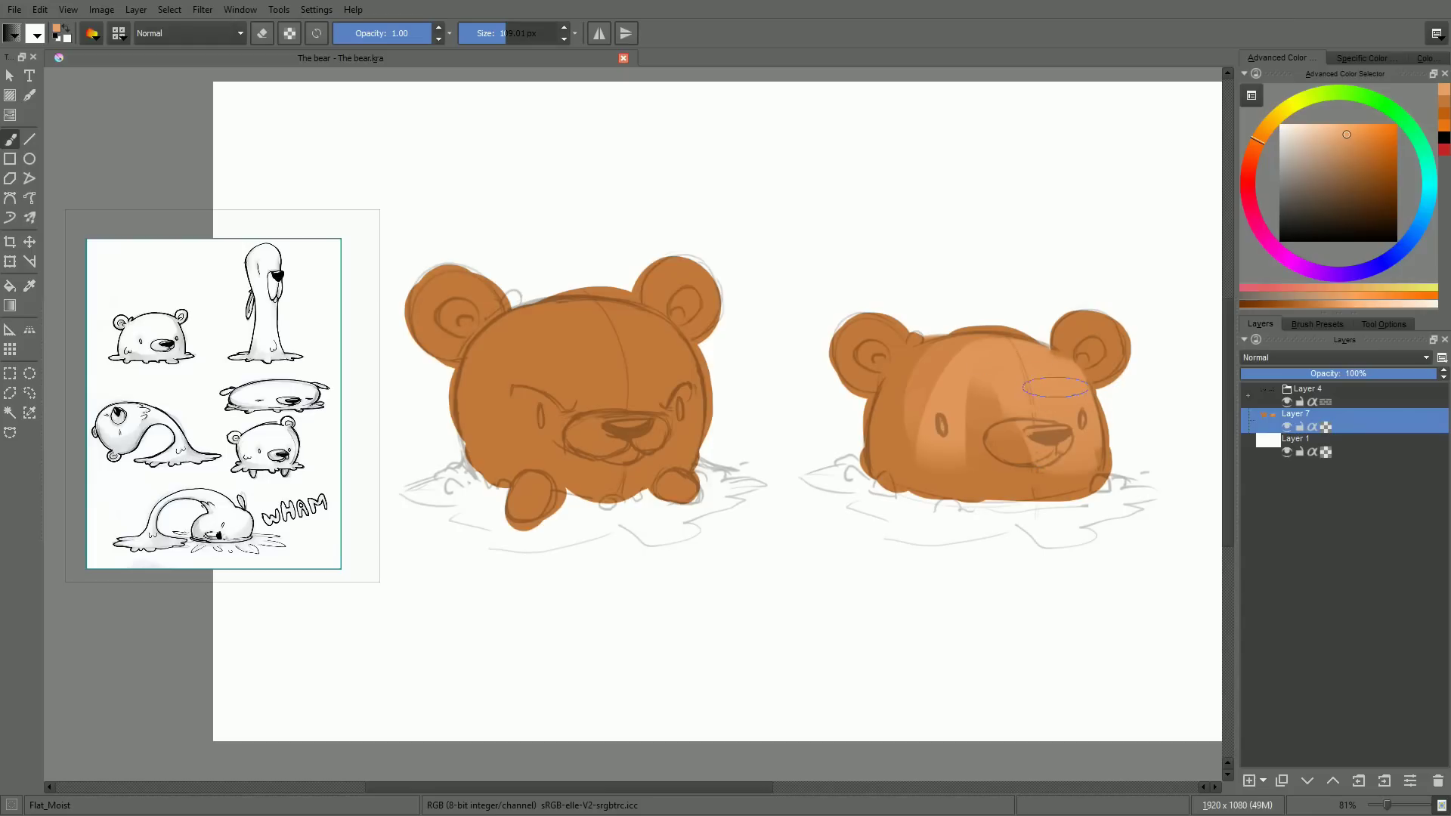
Try erasing along the eye-side edge of the cute bear's silhouette with a smaller brush
{"action": "key", "text": "e"}
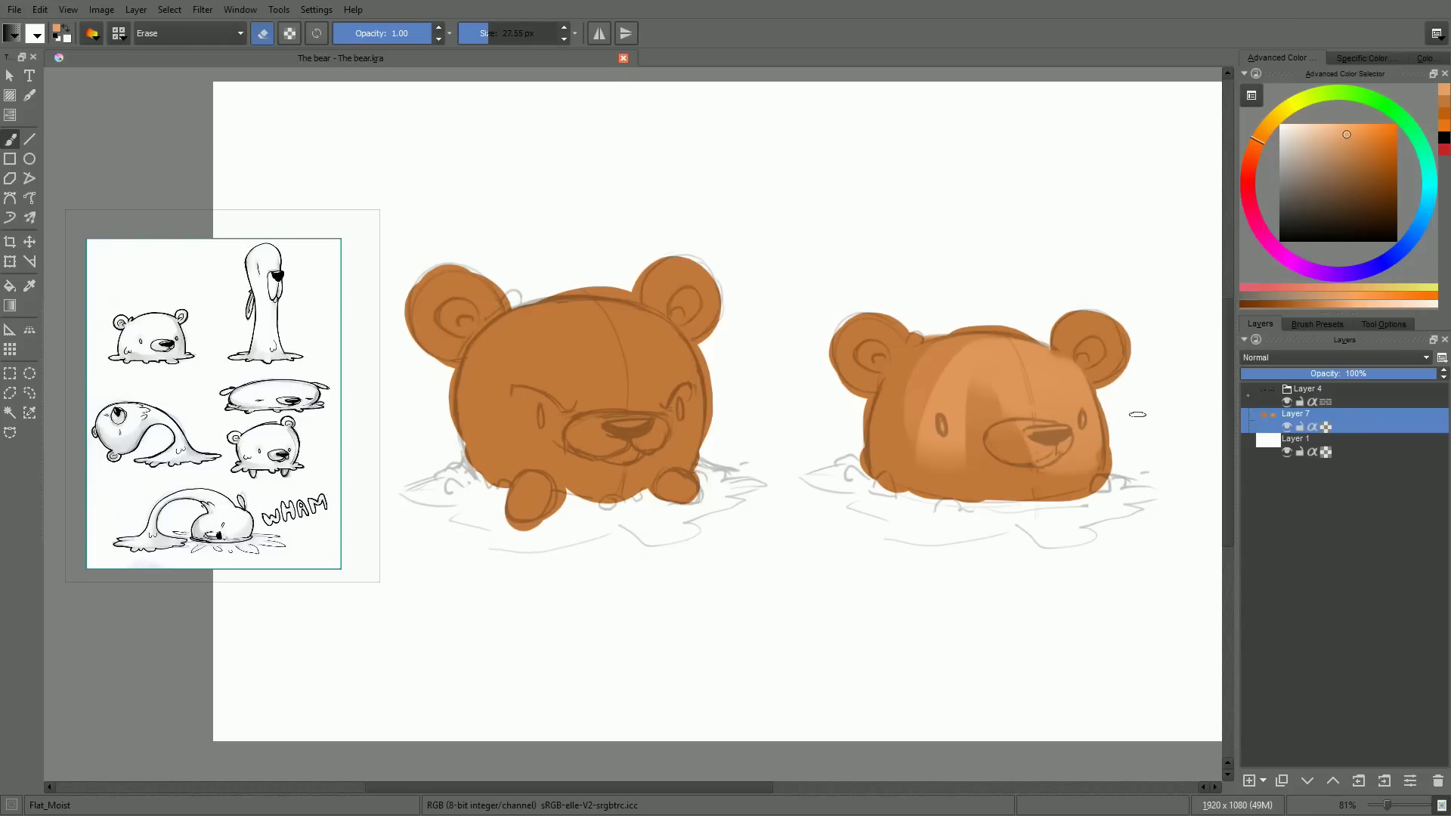
{"action": "left_click_drag", "start_coordinate": [1104, 389], "coordinate": [1111, 476]}
{"action": "key", "text": "ctrl+z"}
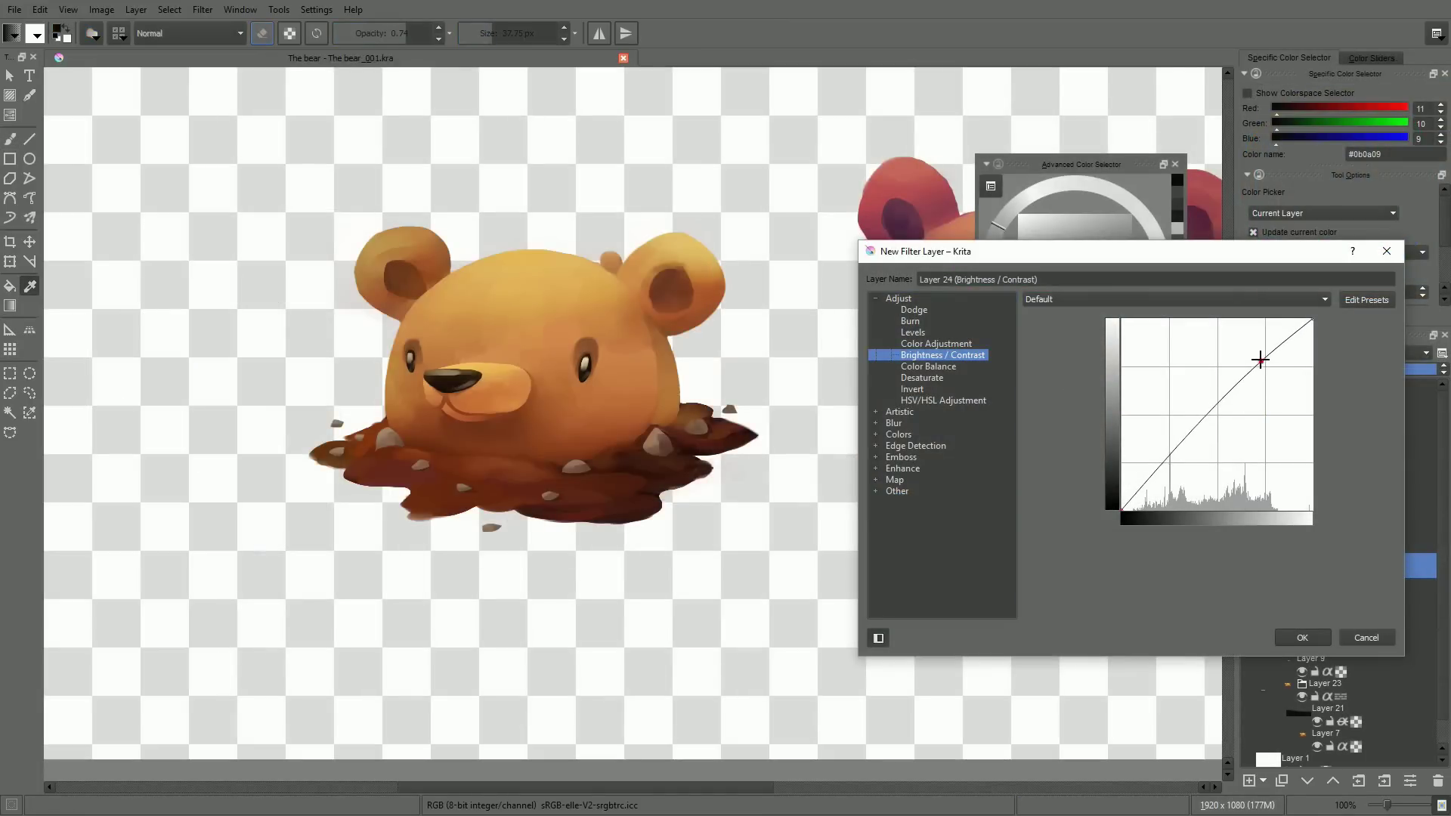
Lower the highlights on the Brightness / Contrast curve of the finished bear's new filter layer
{"action": "mouse_move", "coordinate": [1259, 360]}
{"action": "left_mouse_down"}
{"action": "mouse_move", "coordinate": [1260, 347]}
{"action": "mouse_move", "coordinate": [1277, 379]}
{"action": "left_mouse_up"}
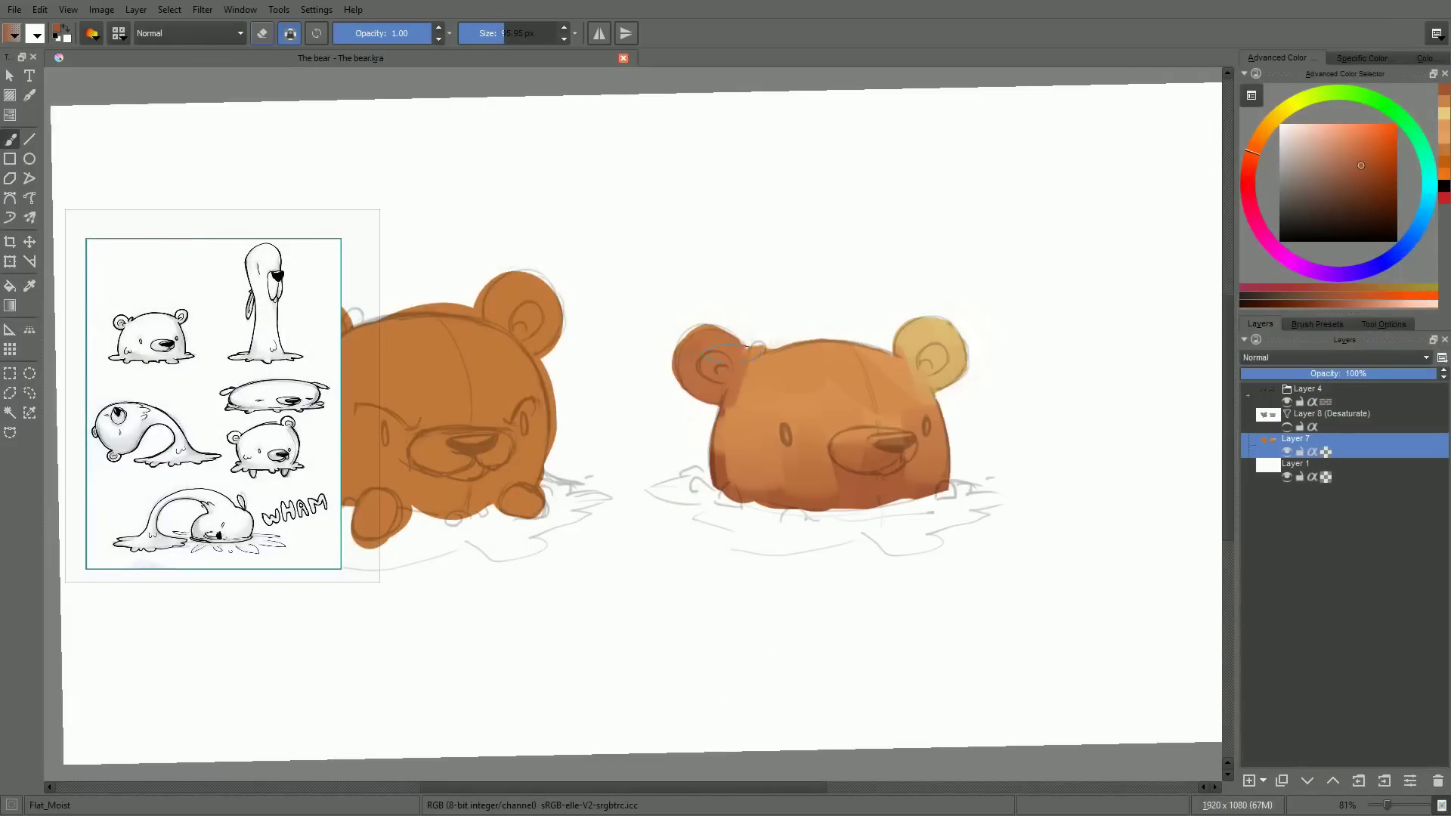
Cover the cute bear's yellow ear with reddish brown and check the values by toggling the Desaturate filter layer
{"action": "mouse_move", "coordinate": [937, 370]}
{"action": "left_mouse_down"}
{"action": "mouse_move", "coordinate": [951, 384]}
{"action": "mouse_move", "coordinate": [937, 355]}
{"action": "mouse_move", "coordinate": [929, 365]}
{"action": "mouse_move", "coordinate": [956, 358]}
{"action": "mouse_move", "coordinate": [941, 337]}
{"action": "mouse_move", "coordinate": [951, 382]}
{"action": "left_mouse_up"}
{"action": "key", "text": "ctrl+z"}
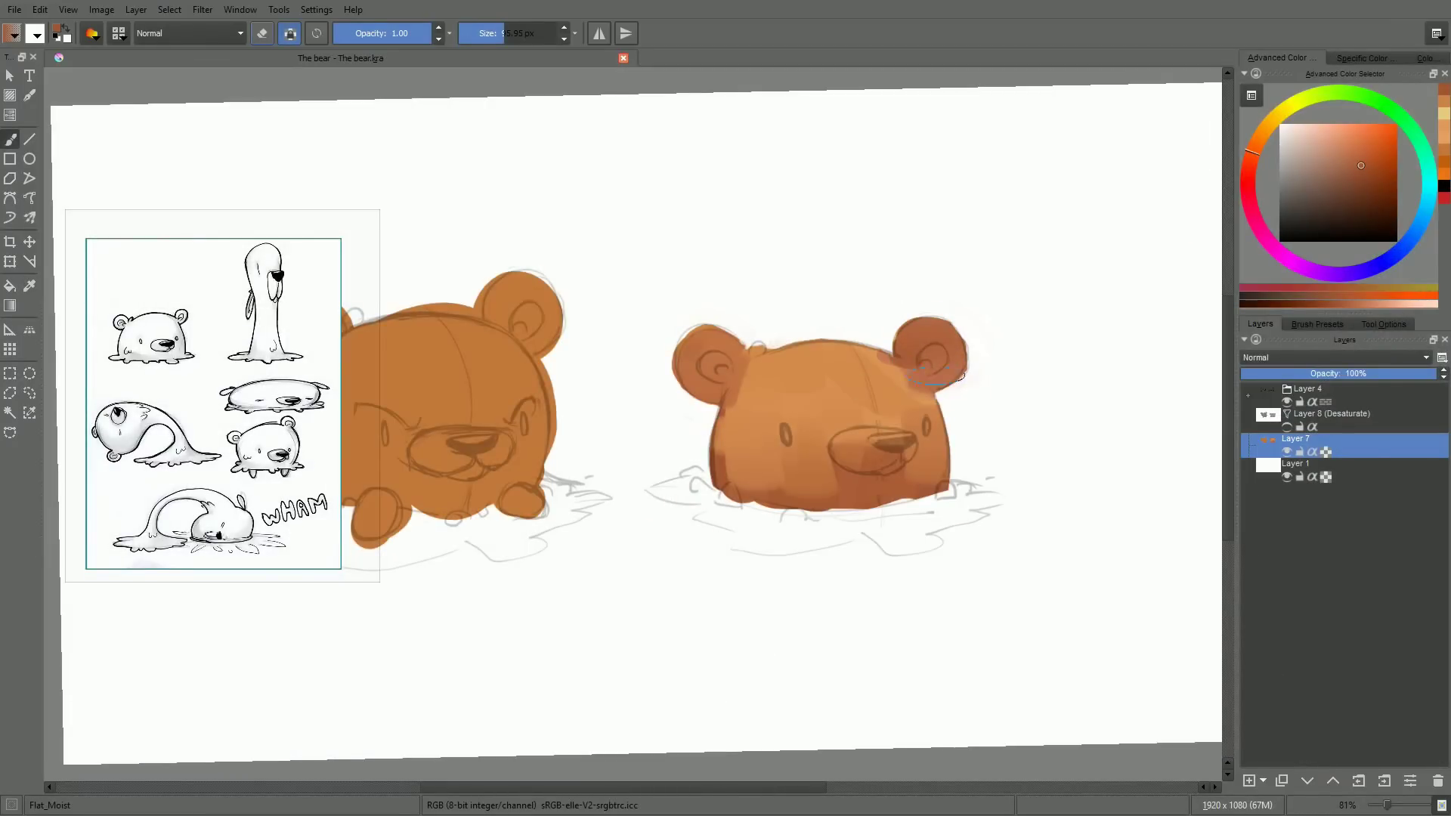
{"action": "left_click", "coordinate": [1286, 427]}
{"action": "left_click", "coordinate": [1286, 426]}
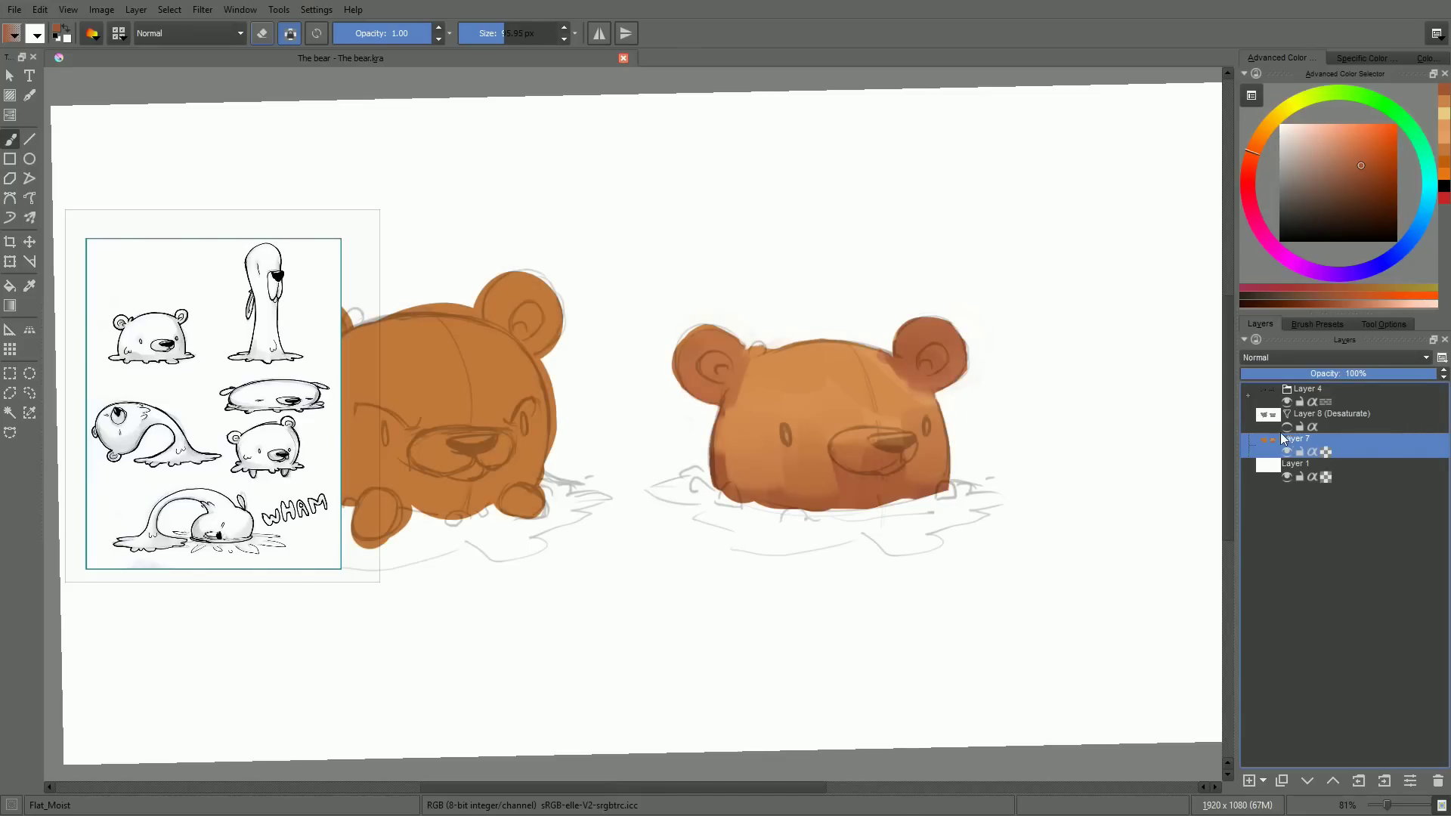
Apply the Color Adjustment filter to Layer 7, raising the upper part of the RGBA curve
{"action": "left_click", "coordinate": [967, 498], "text": "ctrl"}
{"action": "key", "text": "ctrl+m"}
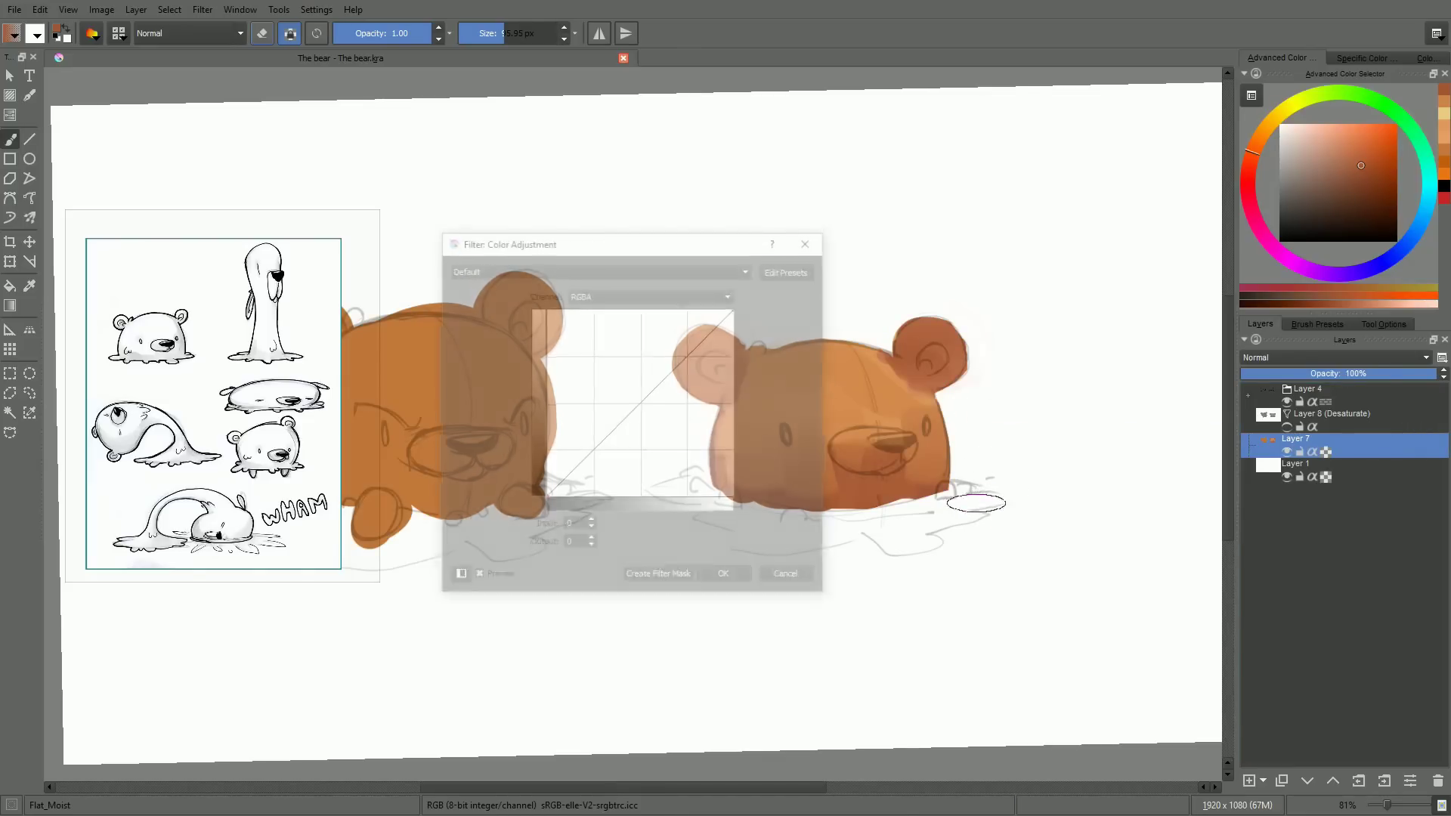
{"action": "left_click", "coordinate": [606, 293]}
{"action": "left_click", "coordinate": [588, 357]}
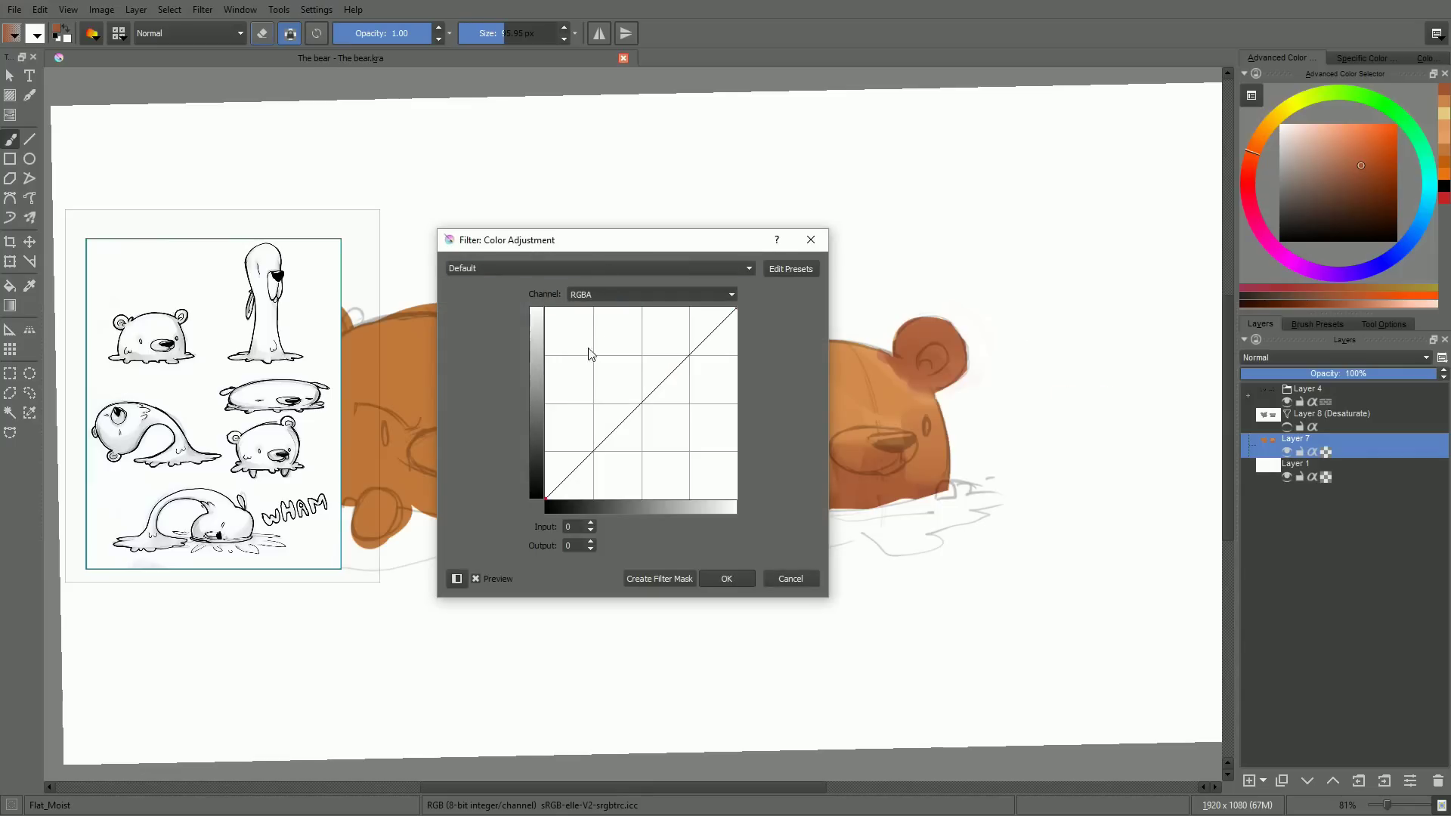
{"action": "left_click_drag", "start_coordinate": [664, 239], "coordinate": [547, 218]}
{"action": "left_click_drag", "start_coordinate": [577, 327], "coordinate": [574, 309]}
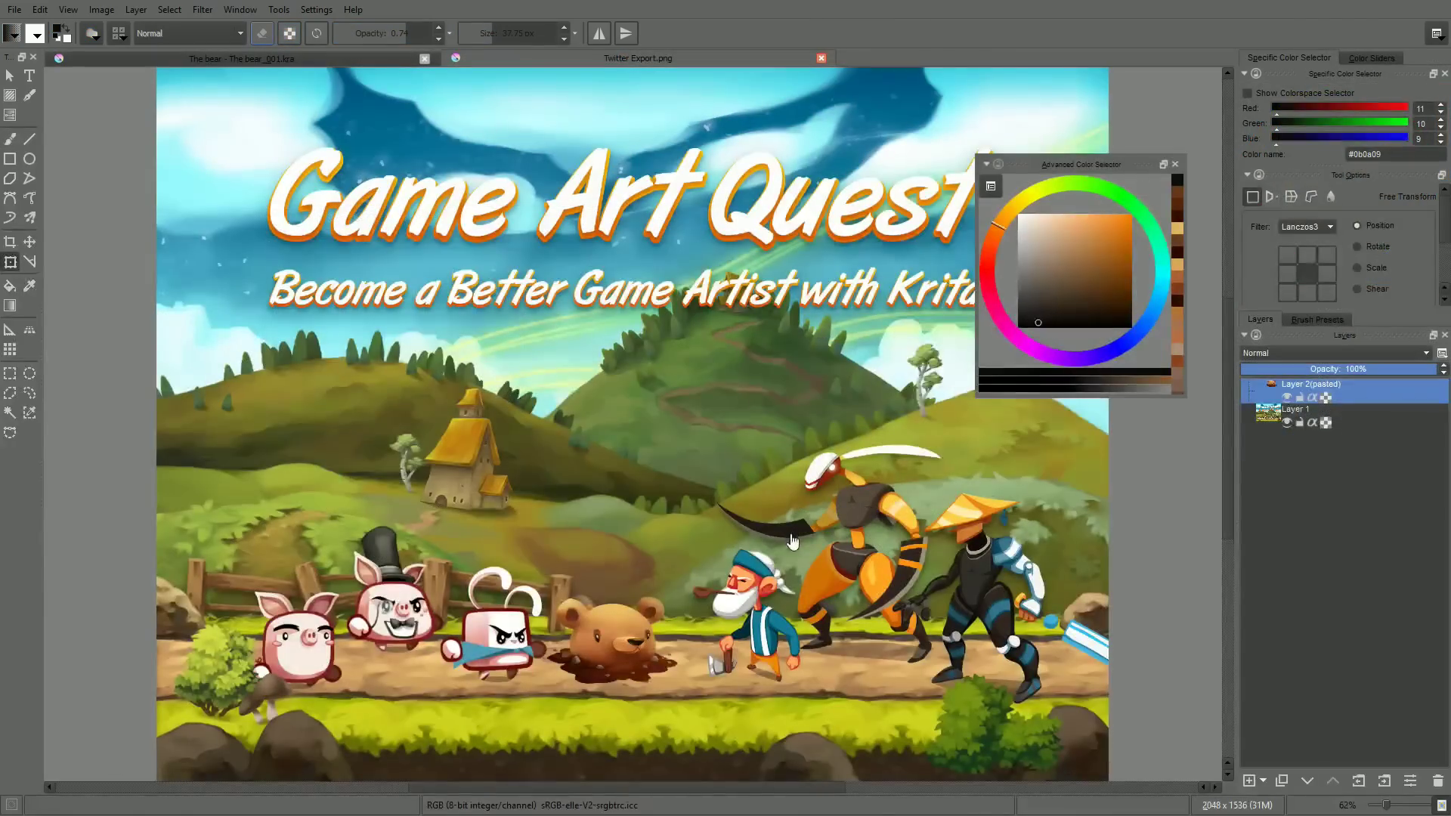
Free-transform the pasted bear on the Game Art Quest banner in Twitter Export.png
{"action": "key", "text": "t"}
{"action": "left_click_drag", "start_coordinate": [674, 658], "coordinate": [764, 514]}
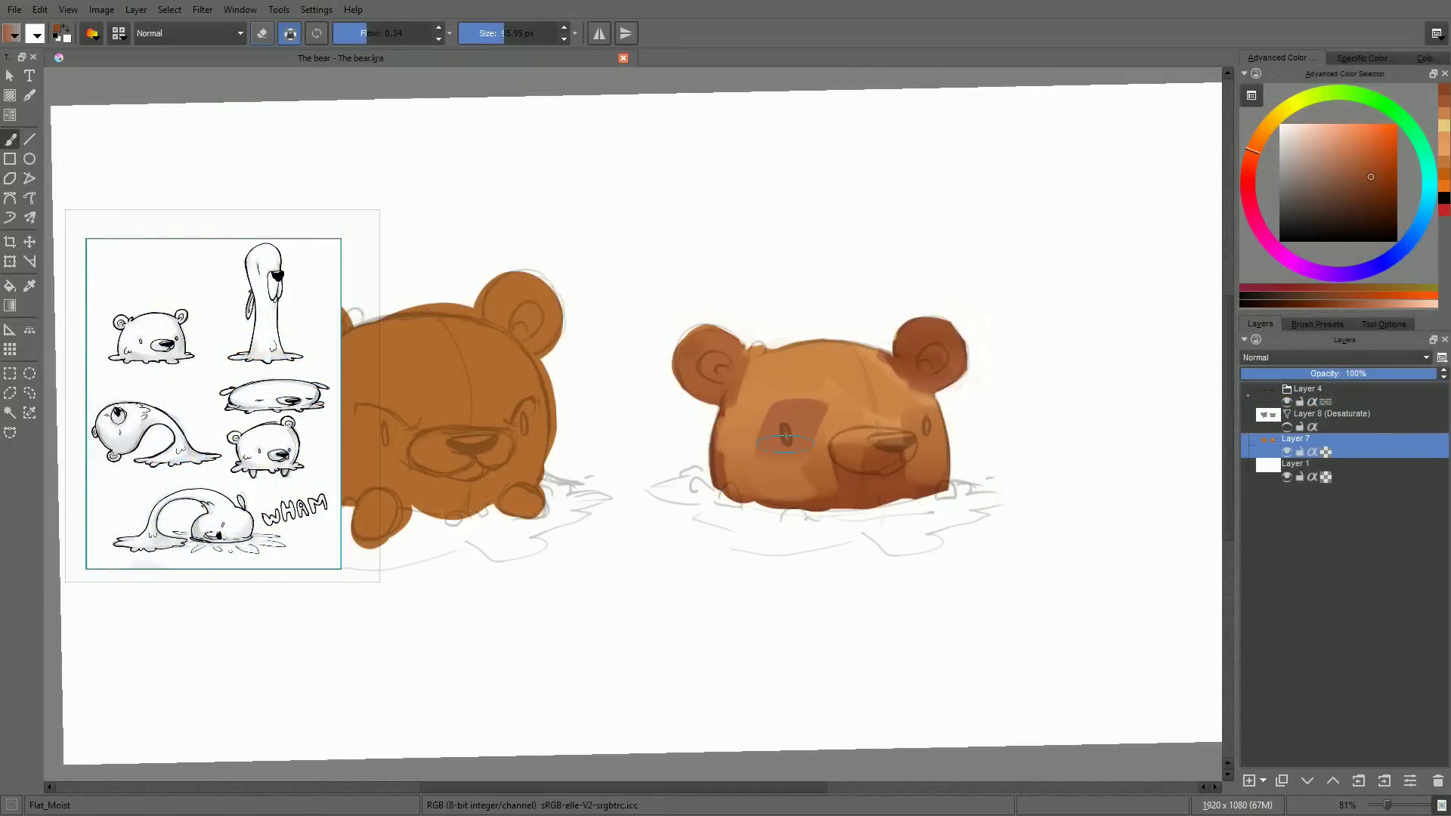
Try dark test strokes on the cute bear's face at 0.24 brush flow and again at 0.04
{"action": "left_click_drag", "start_coordinate": [785, 444], "coordinate": [806, 446]}
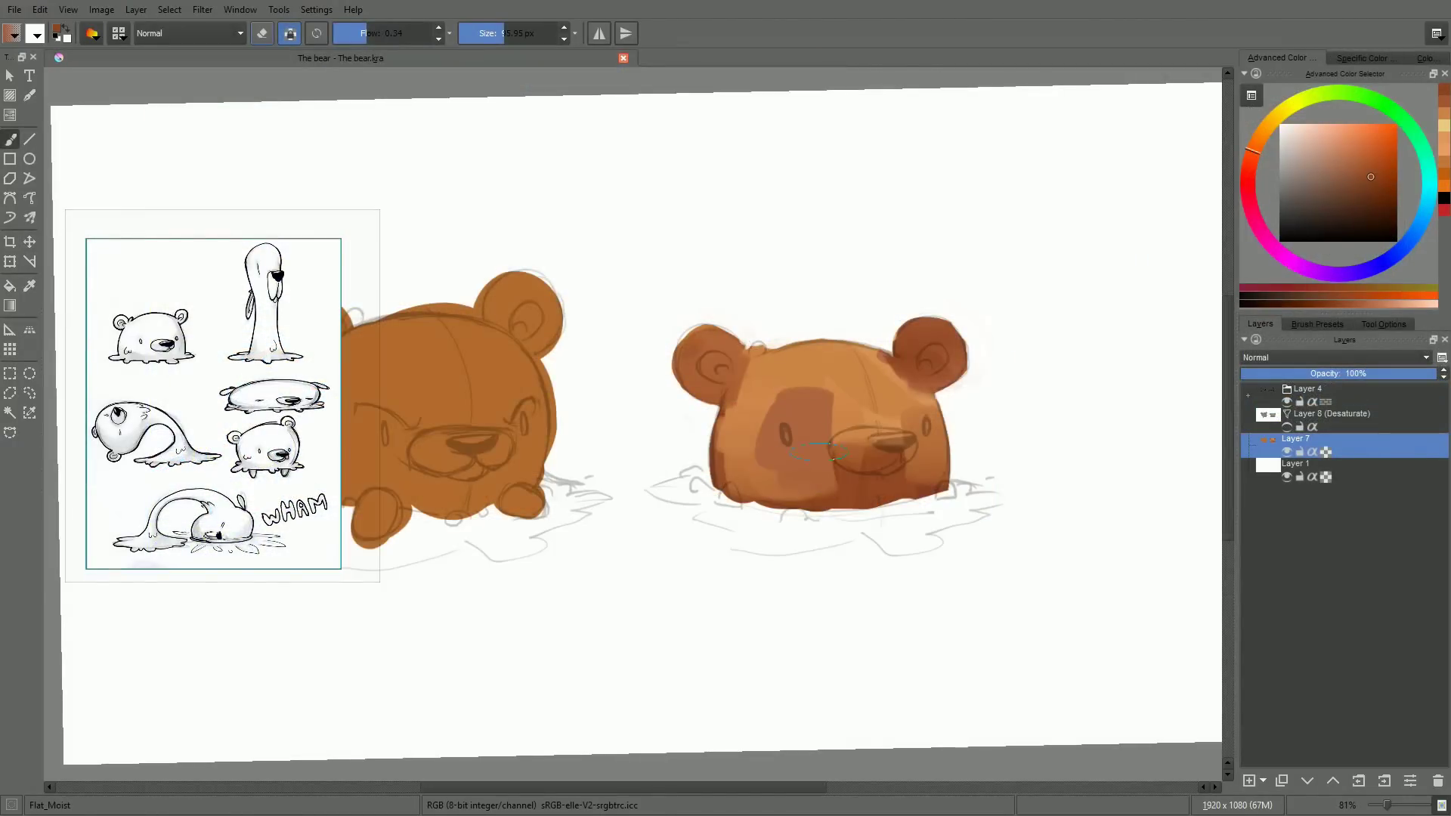
{"action": "key", "text": "ctrl+z"}
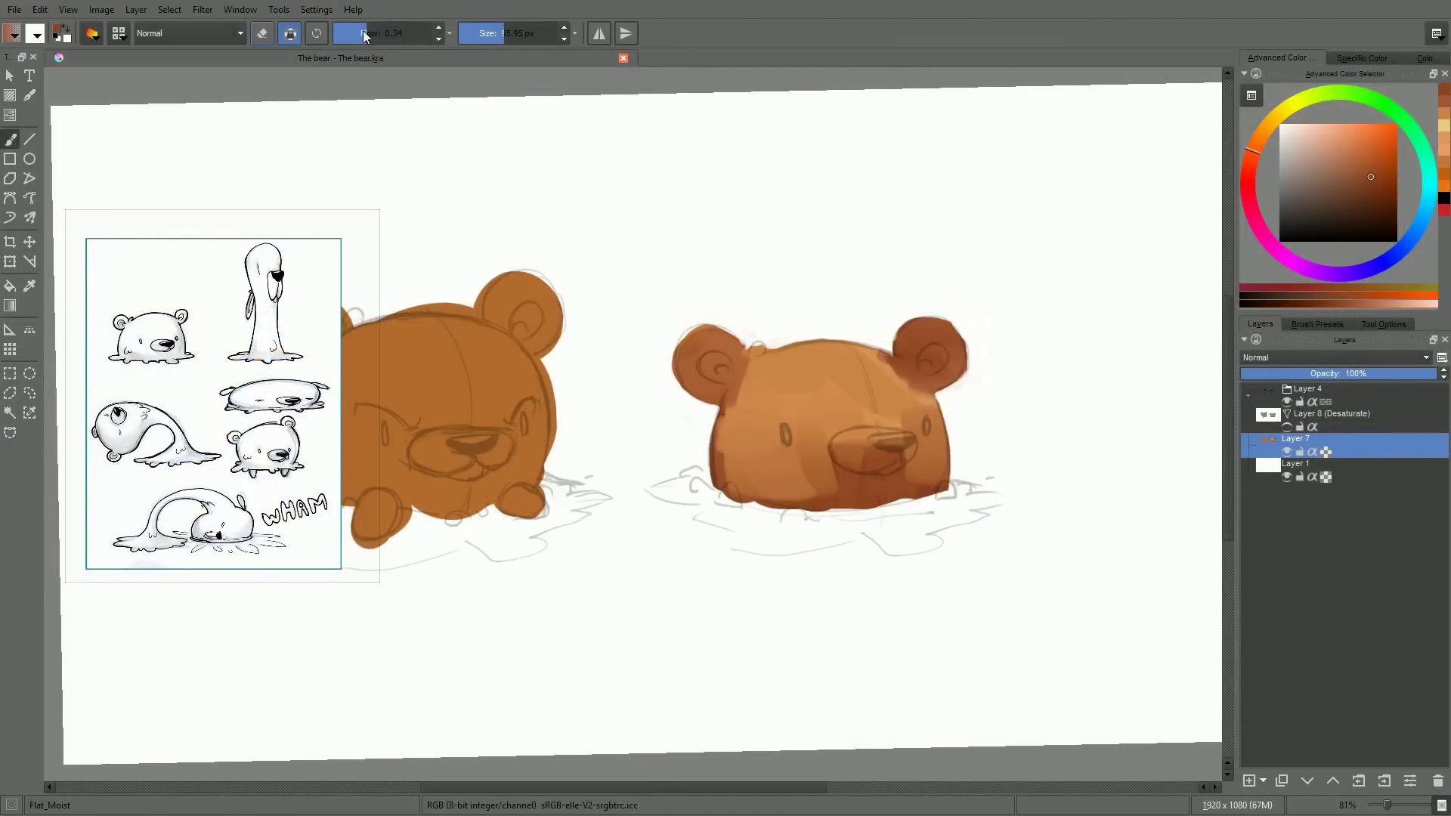
{"action": "left_click_drag", "start_coordinate": [364, 36], "coordinate": [333, 36]}
{"action": "left_click", "coordinate": [338, 37]}
{"action": "left_click_drag", "start_coordinate": [759, 431], "coordinate": [752, 359]}
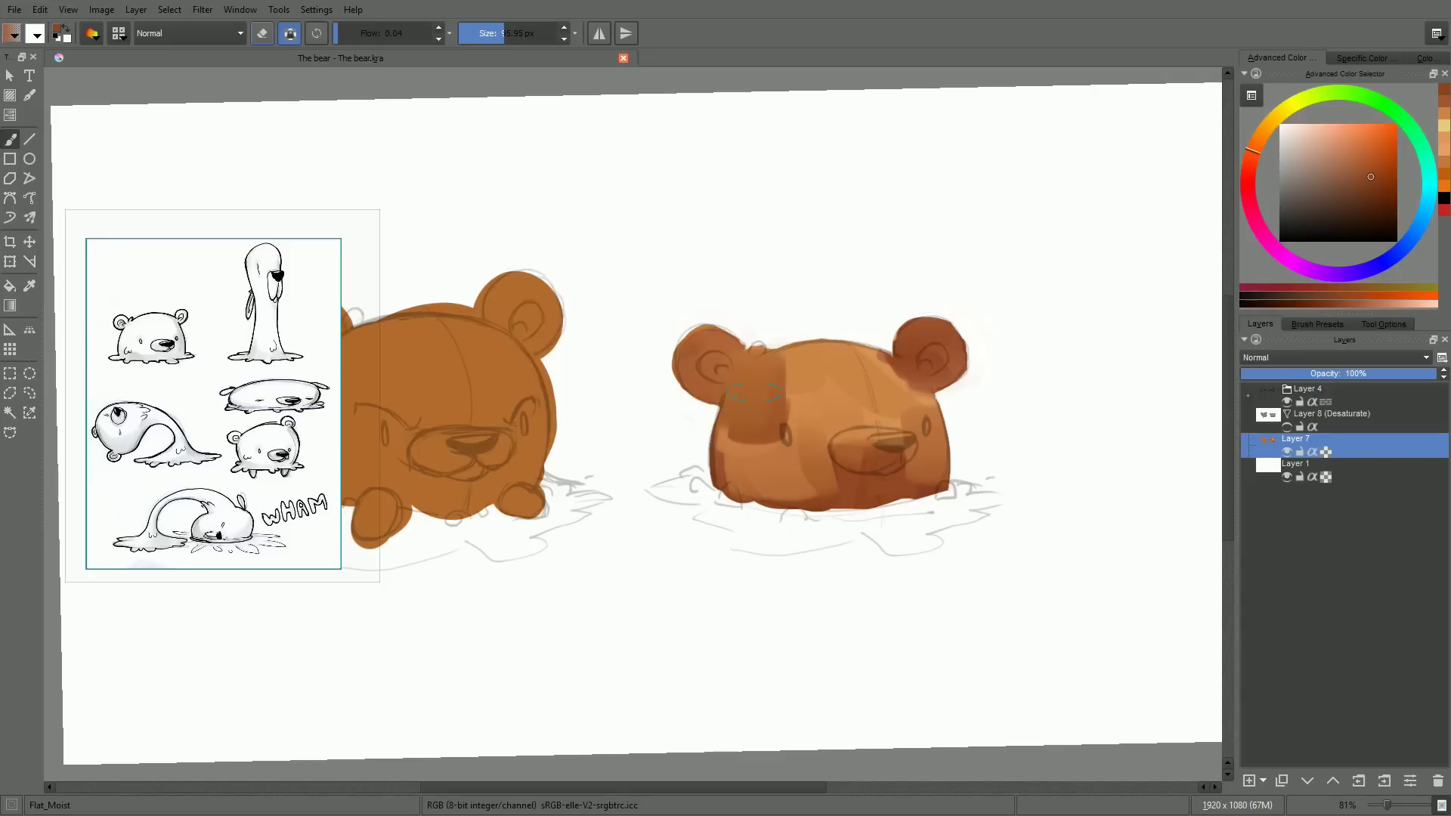
Switch the brush control from flow to opacity and set the opacity to 0.21
{"action": "left_click", "coordinate": [449, 33]}
{"action": "left_click_drag", "start_coordinate": [414, 38], "coordinate": [354, 36]}
{"action": "left_click", "coordinate": [458, 58]}
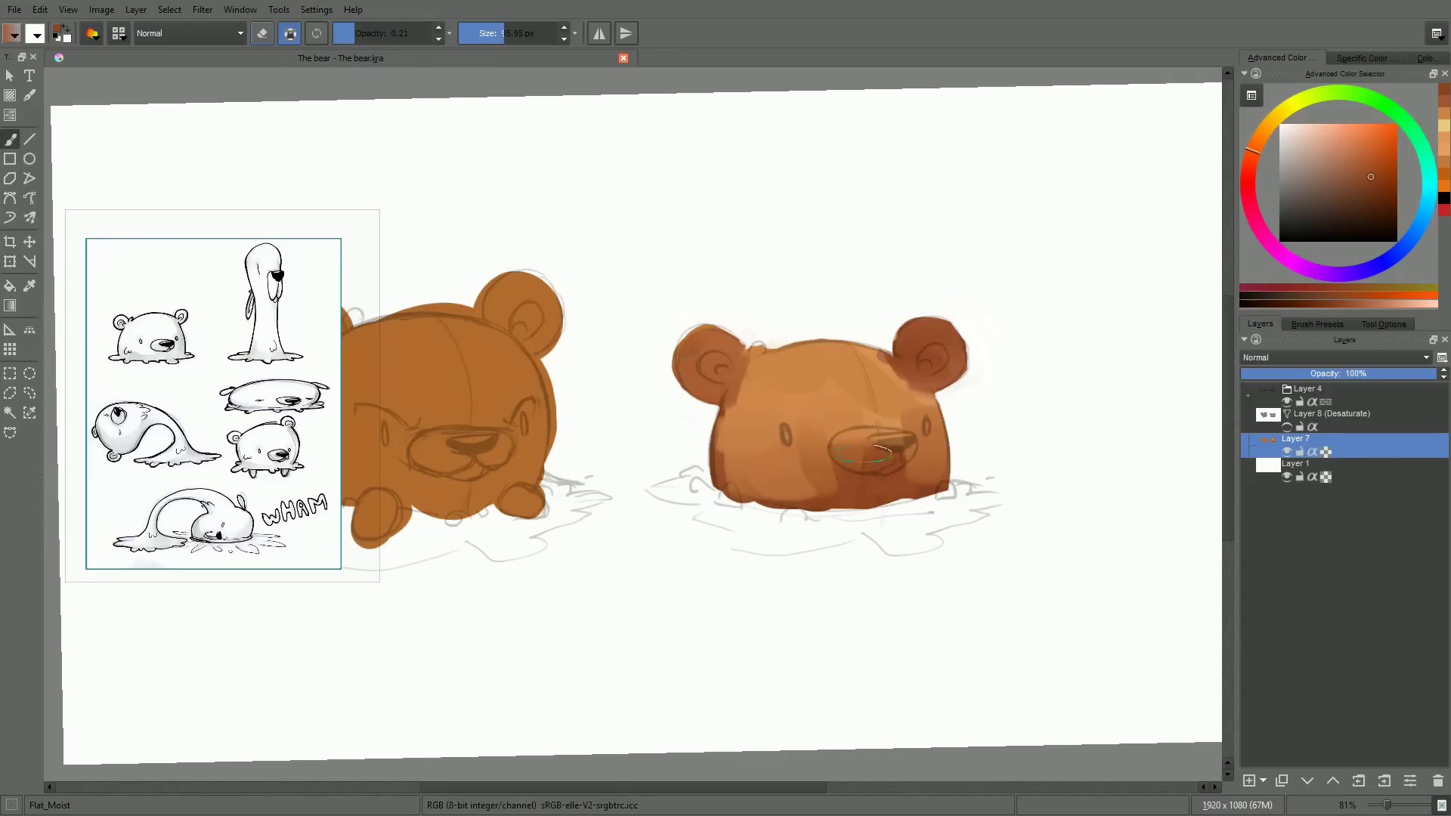
Raise the brush opacity to 0.67 and shade softly around the cute bear's muzzle
{"action": "key", "text": "o"}
{"action": "key", "text": "o"}
{"action": "key", "text": "o"}
{"action": "key", "text": "o"}
{"action": "key", "text": "o"}
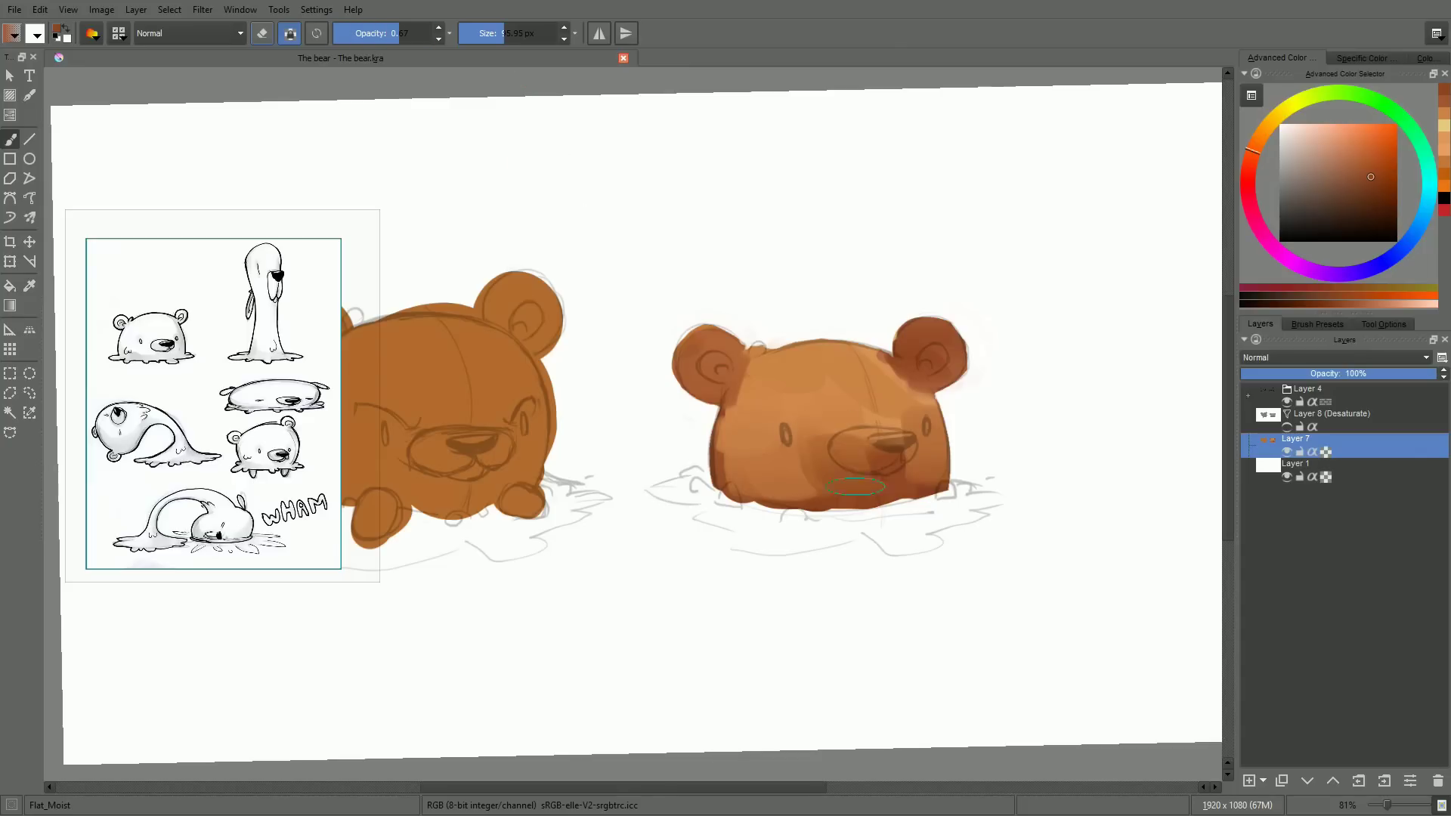
{"action": "left_click_drag", "start_coordinate": [830, 423], "coordinate": [882, 437]}
{"action": "key", "text": "ctrl+z"}
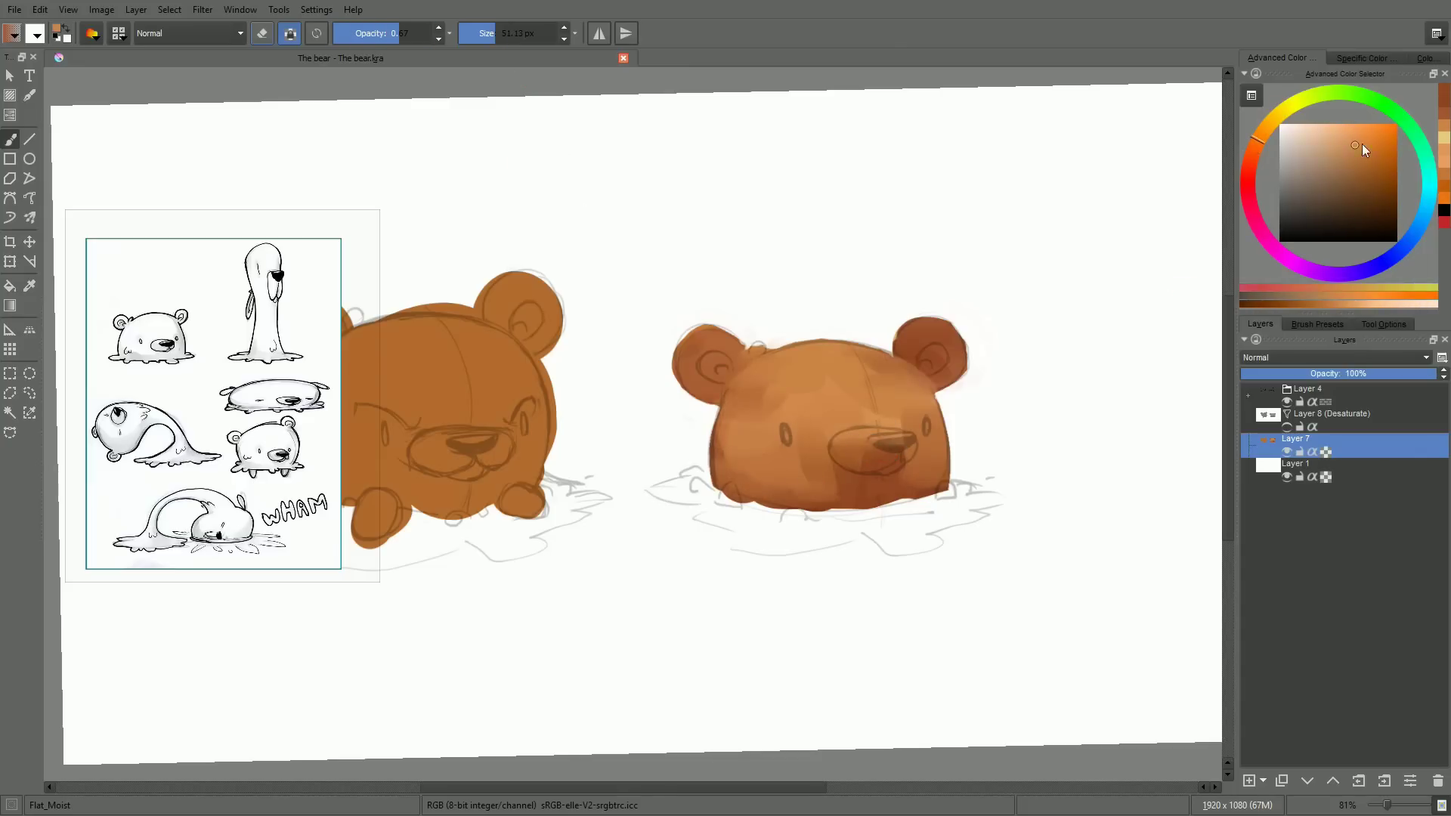
Float the Advanced Color Selector over the canvas and paint a yellow-orange #f0bb67 highlight across the cute bear's forehead
{"action": "left_click_drag", "start_coordinate": [1362, 144], "coordinate": [1347, 131]}
{"action": "left_click", "coordinate": [1269, 122]}
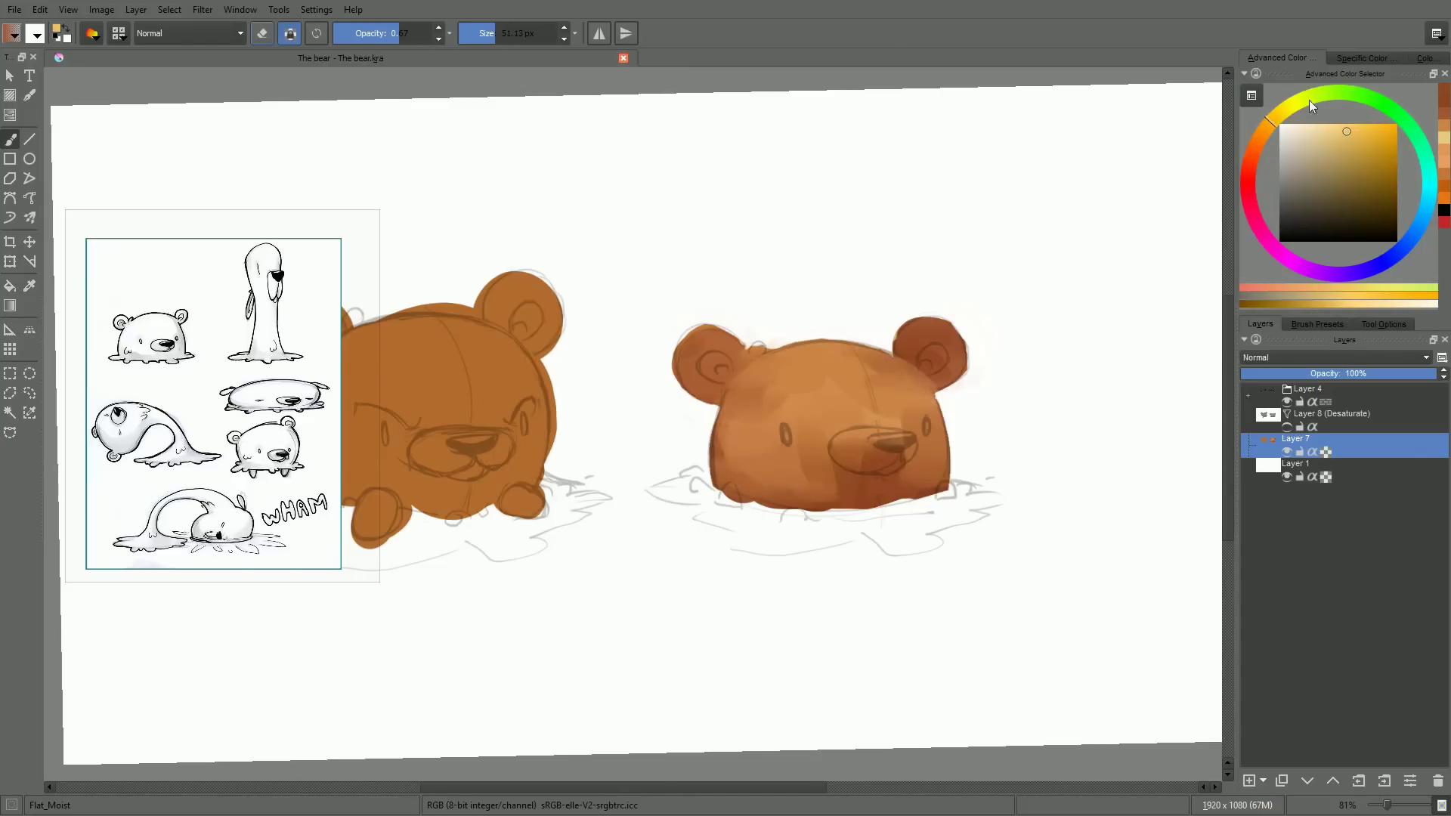
{"action": "left_click_drag", "start_coordinate": [1342, 74], "coordinate": [1082, 163]}
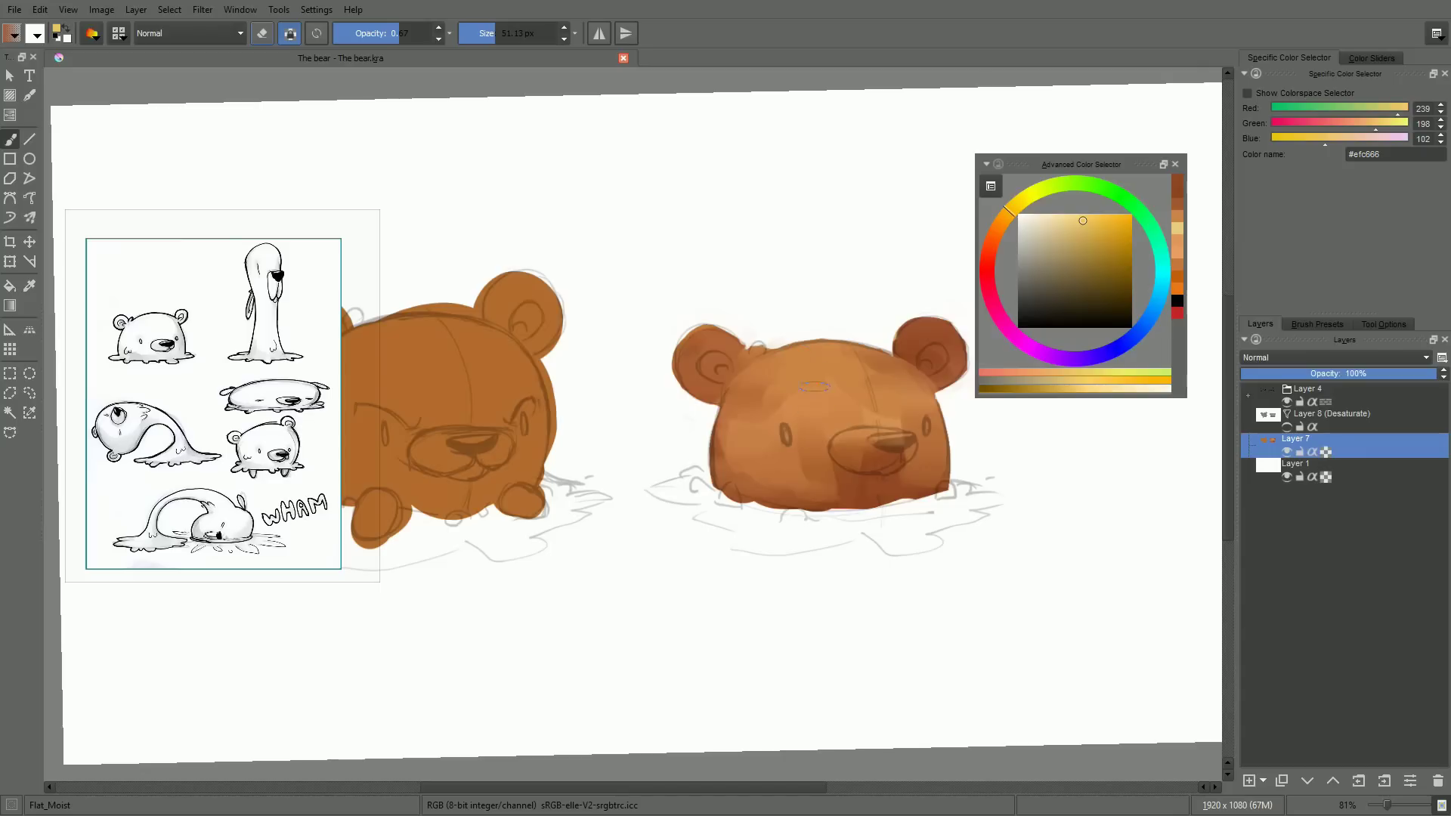
{"action": "left_click", "coordinate": [999, 222]}
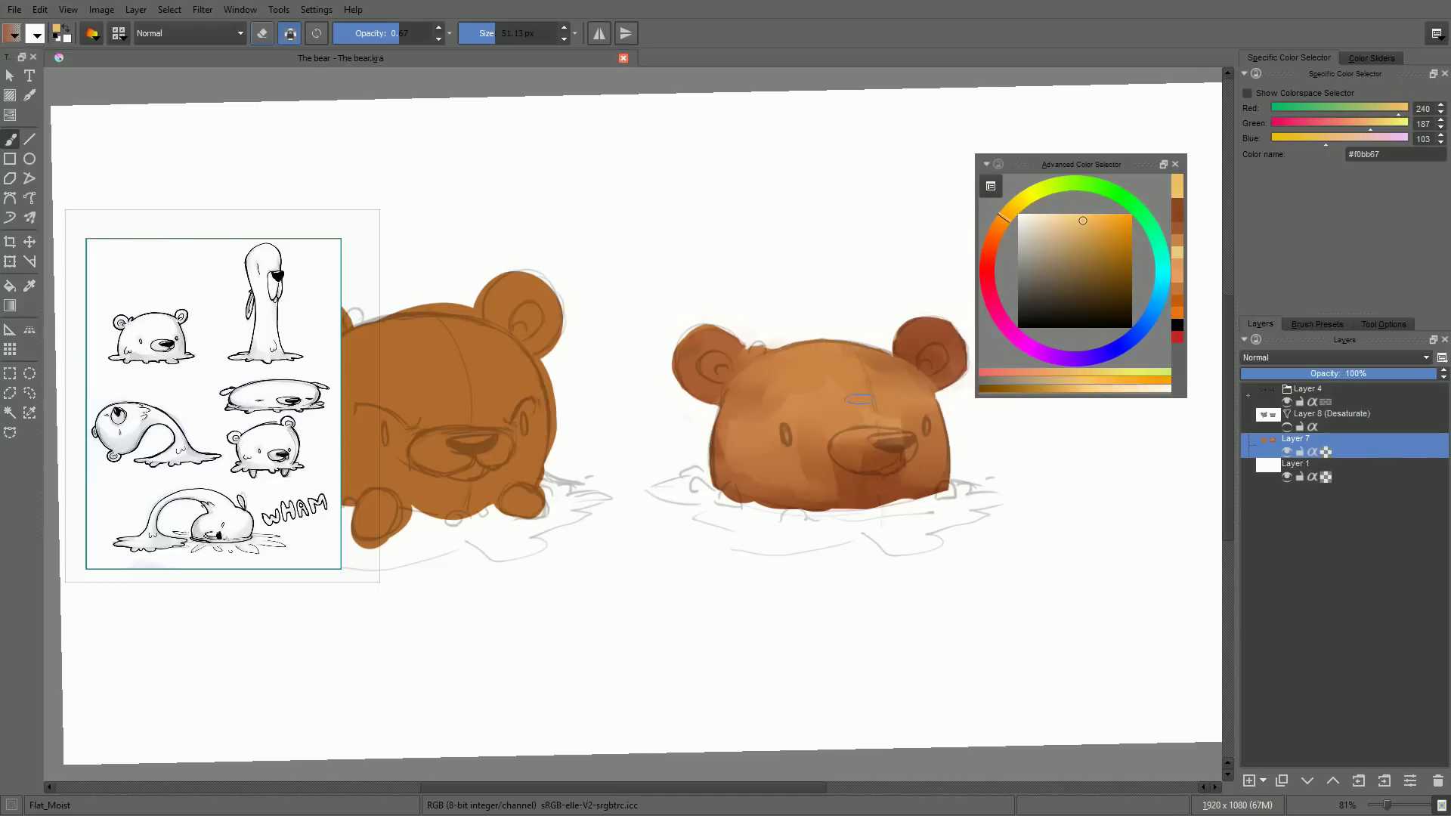
{"action": "mouse_move", "coordinate": [831, 341]}
{"action": "left_mouse_down"}
{"action": "mouse_move", "coordinate": [866, 373]}
{"action": "mouse_move", "coordinate": [891, 358]}
{"action": "mouse_move", "coordinate": [845, 356]}
{"action": "mouse_move", "coordinate": [886, 374]}
{"action": "mouse_move", "coordinate": [891, 363]}
{"action": "mouse_move", "coordinate": [918, 374]}
{"action": "left_mouse_up"}
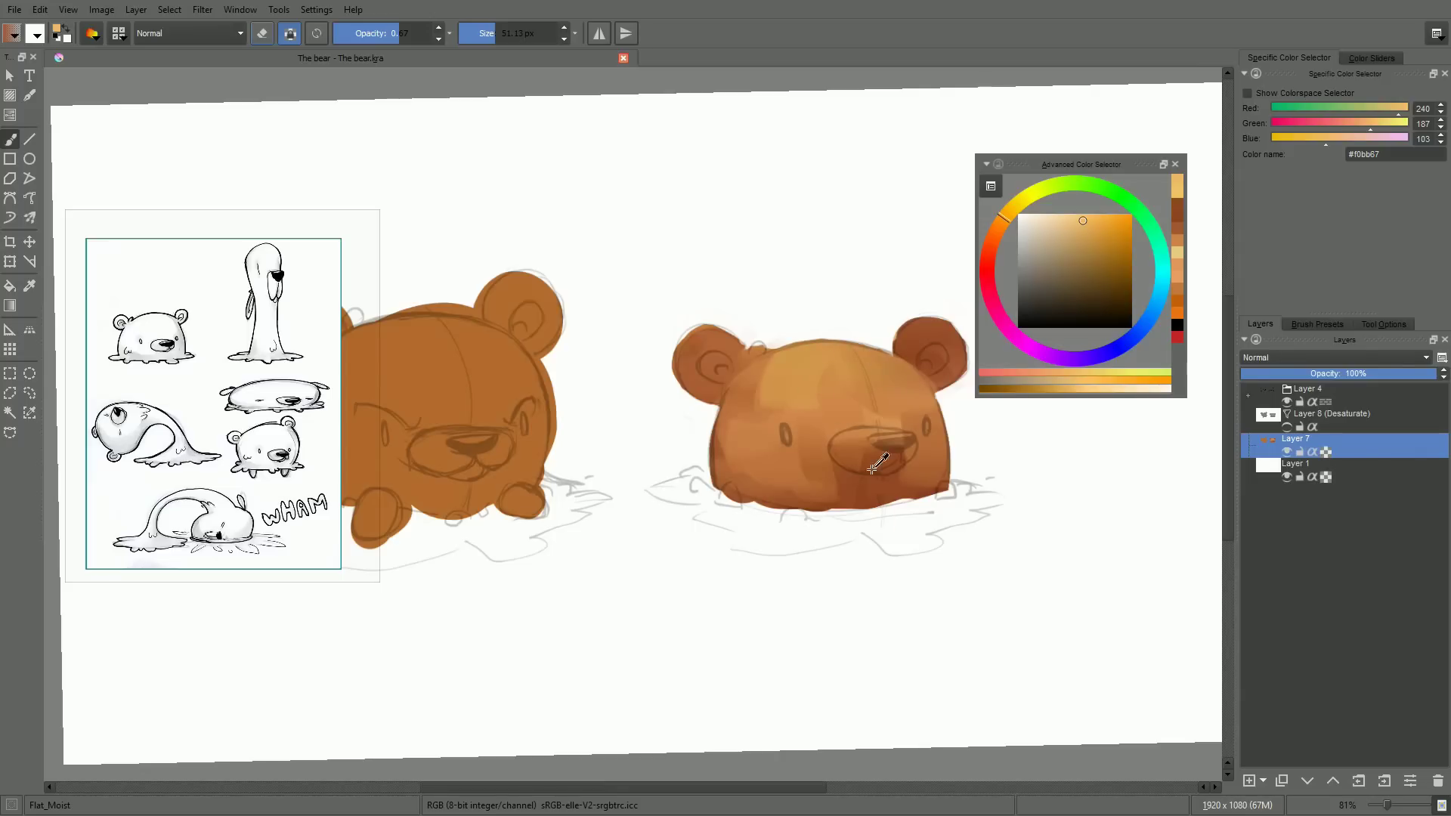
Mirror the canvas view, then shrink the bear reference sheet and move it into an empty corner away from the characters
{"action": "key", "text": "m"}
{"action": "mouse_move", "coordinate": [546, 399]}
{"action": "left_mouse_down"}
{"action": "mouse_move", "coordinate": [807, 420]}
{"action": "mouse_move", "coordinate": [673, 376]}
{"action": "mouse_move", "coordinate": [637, 392]}
{"action": "left_mouse_up"}
{"action": "left_click_drag", "start_coordinate": [295, 400], "coordinate": [275, 341]}
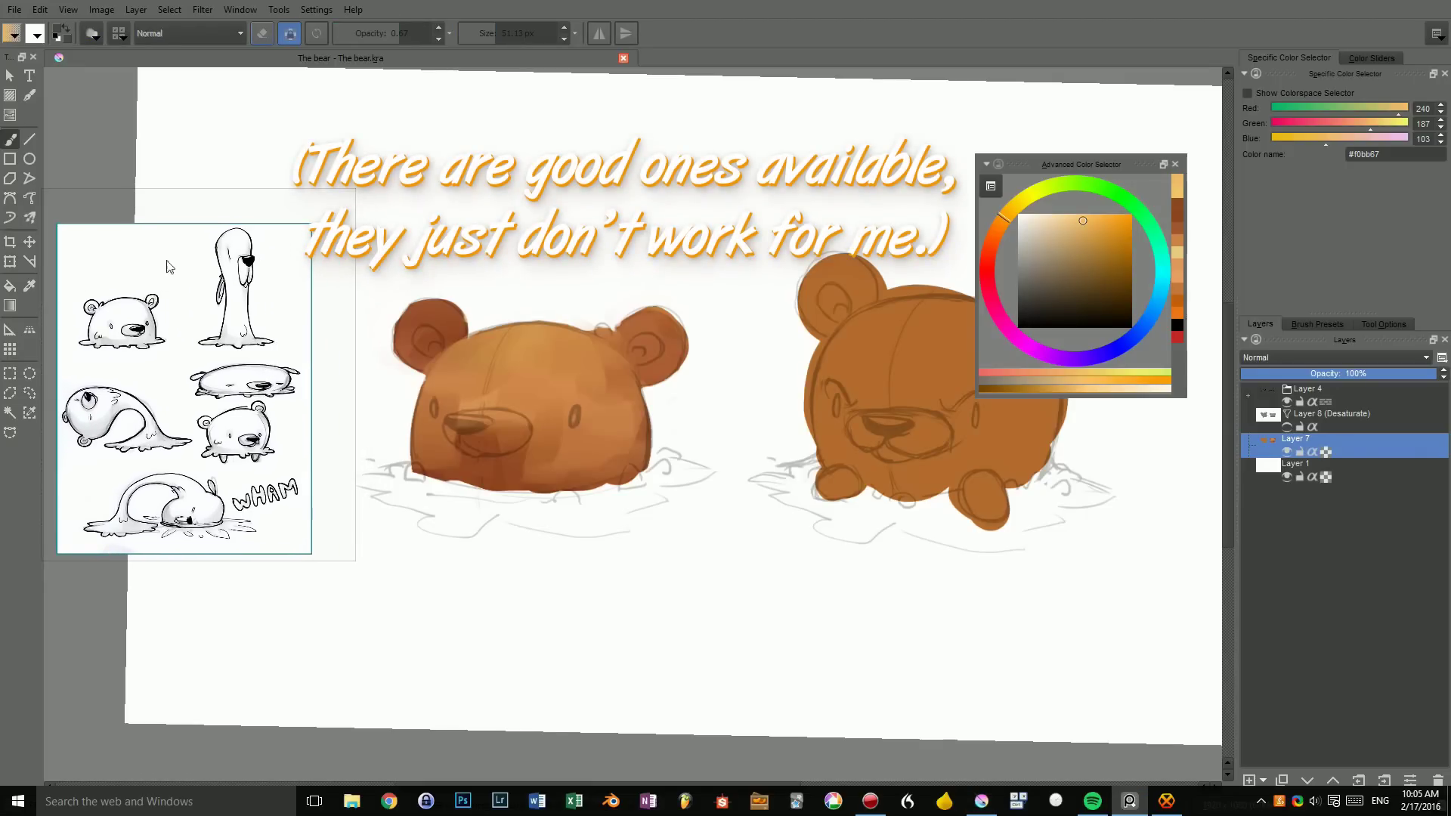
{"action": "scroll", "coordinate": [201, 394], "scroll_direction": "down", "scroll_amount": 3}
{"action": "left_click_drag", "start_coordinate": [350, 557], "coordinate": [210, 422]}
{"action": "left_click_drag", "start_coordinate": [154, 335], "coordinate": [85, 242]}
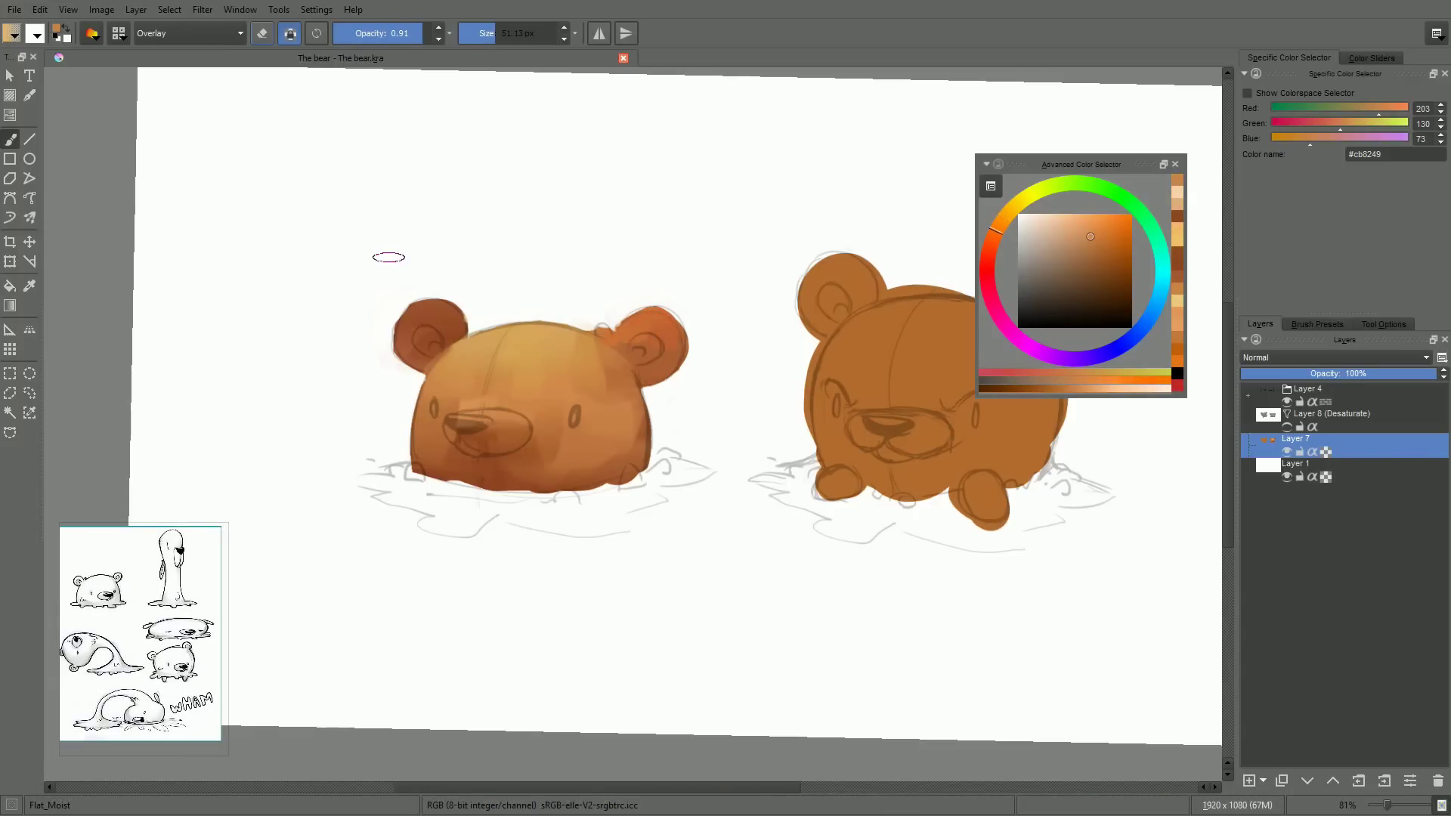
Try the Linear Burn brush mode, then switch to Addition and brighten the upper part of the cute bear's near ear
{"action": "key", "text": "alt+shift+a"}
{"action": "left_click", "coordinate": [166, 38]}
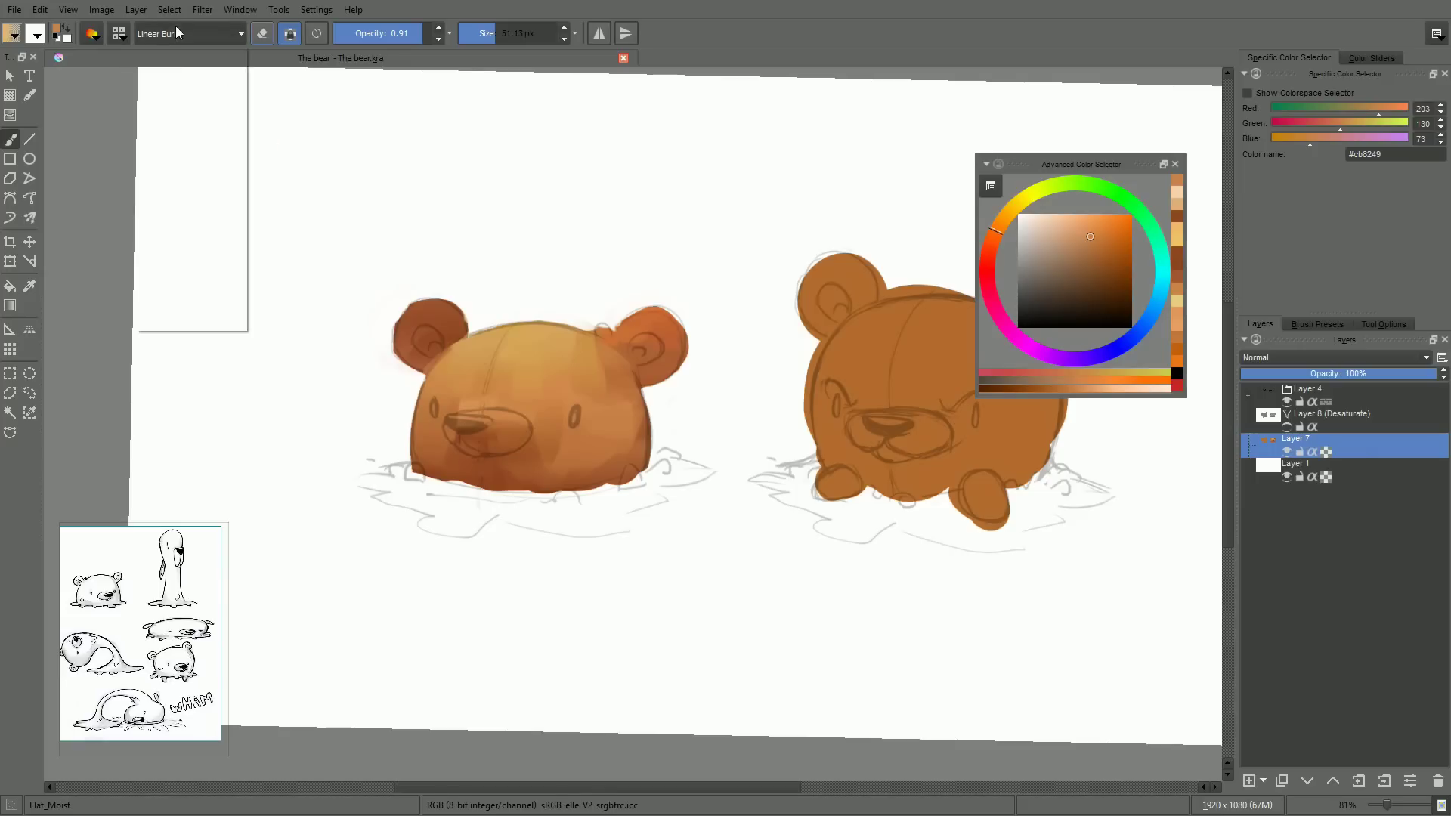
{"action": "left_click", "coordinate": [169, 63]}
{"action": "mouse_move", "coordinate": [647, 315]}
{"action": "left_mouse_down"}
{"action": "mouse_move", "coordinate": [615, 328]}
{"action": "mouse_move", "coordinate": [627, 352]}
{"action": "mouse_move", "coordinate": [638, 348]}
{"action": "mouse_move", "coordinate": [620, 320]}
{"action": "mouse_move", "coordinate": [643, 318]}
{"action": "mouse_move", "coordinate": [625, 337]}
{"action": "mouse_move", "coordinate": [640, 319]}
{"action": "mouse_move", "coordinate": [676, 321]}
{"action": "mouse_move", "coordinate": [623, 346]}
{"action": "mouse_move", "coordinate": [641, 307]}
{"action": "mouse_move", "coordinate": [625, 329]}
{"action": "mouse_move", "coordinate": [673, 328]}
{"action": "mouse_move", "coordinate": [635, 333]}
{"action": "left_mouse_up"}
{"action": "key", "text": "ctrl+z"}
{"action": "key", "text": "ctrl+z"}
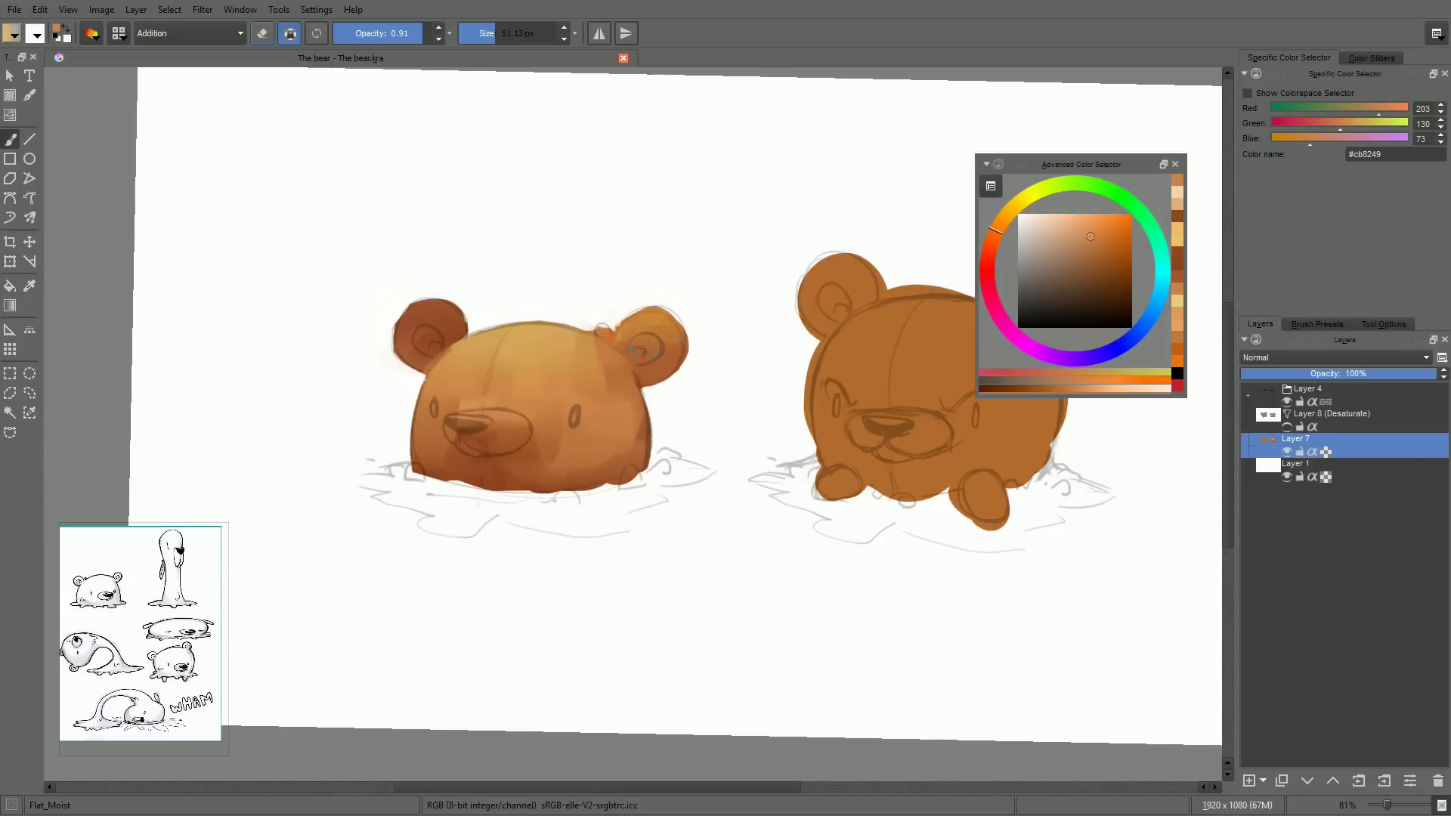
{"action": "mouse_move", "coordinate": [663, 314]}
{"action": "left_mouse_down"}
{"action": "mouse_move", "coordinate": [622, 330]}
{"action": "mouse_move", "coordinate": [657, 309]}
{"action": "mouse_move", "coordinate": [677, 320]}
{"action": "mouse_move", "coordinate": [653, 338]}
{"action": "left_mouse_up"}
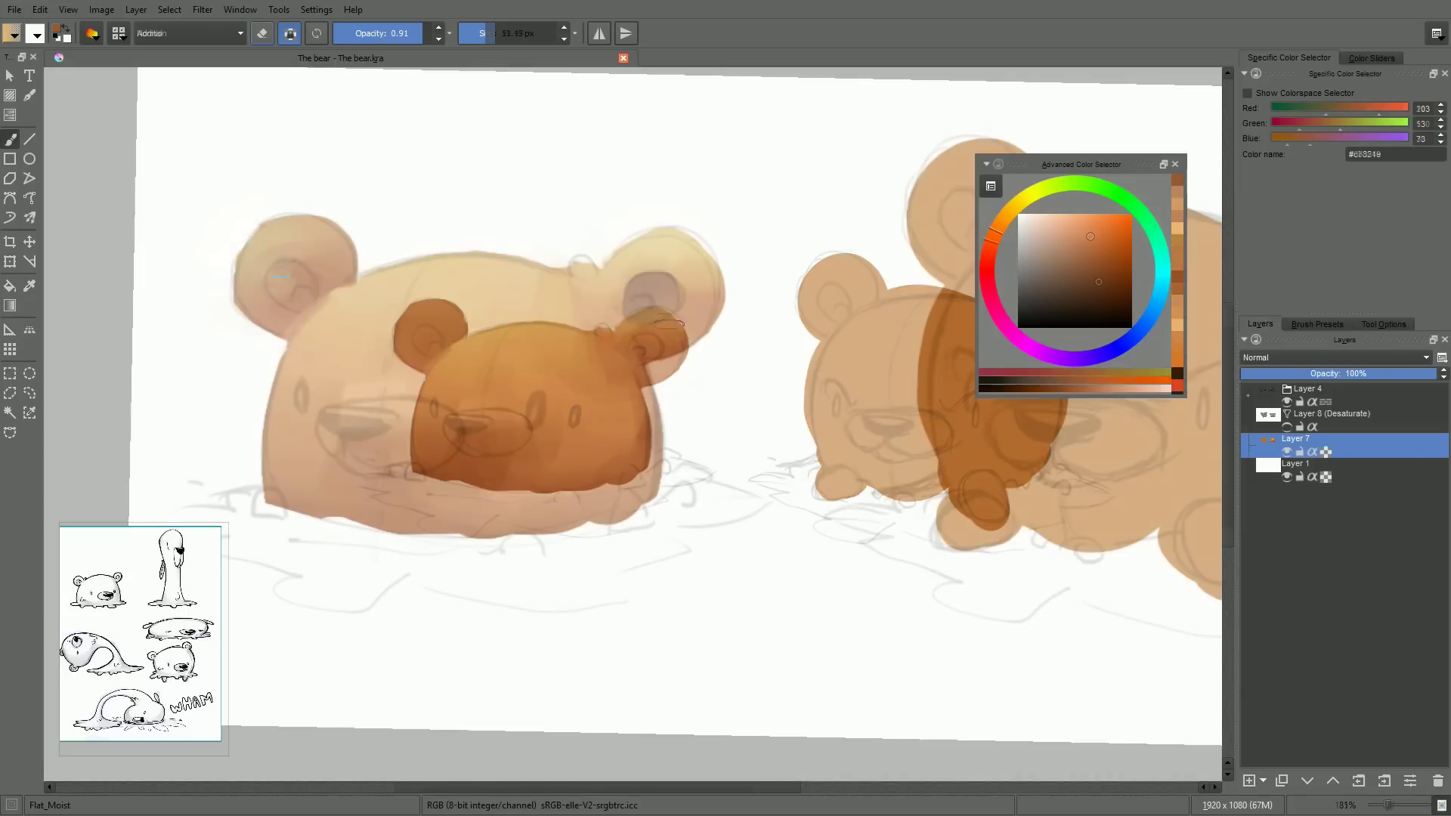
Paint the cute bear's inner ears dark brown #67351e in Normal mode and check the colours with the Layer 4 sketch hidden
{"action": "mouse_move", "coordinate": [278, 266]}
{"action": "left_mouse_down"}
{"action": "mouse_move", "coordinate": [294, 298]}
{"action": "mouse_move", "coordinate": [290, 278]}
{"action": "left_mouse_up"}
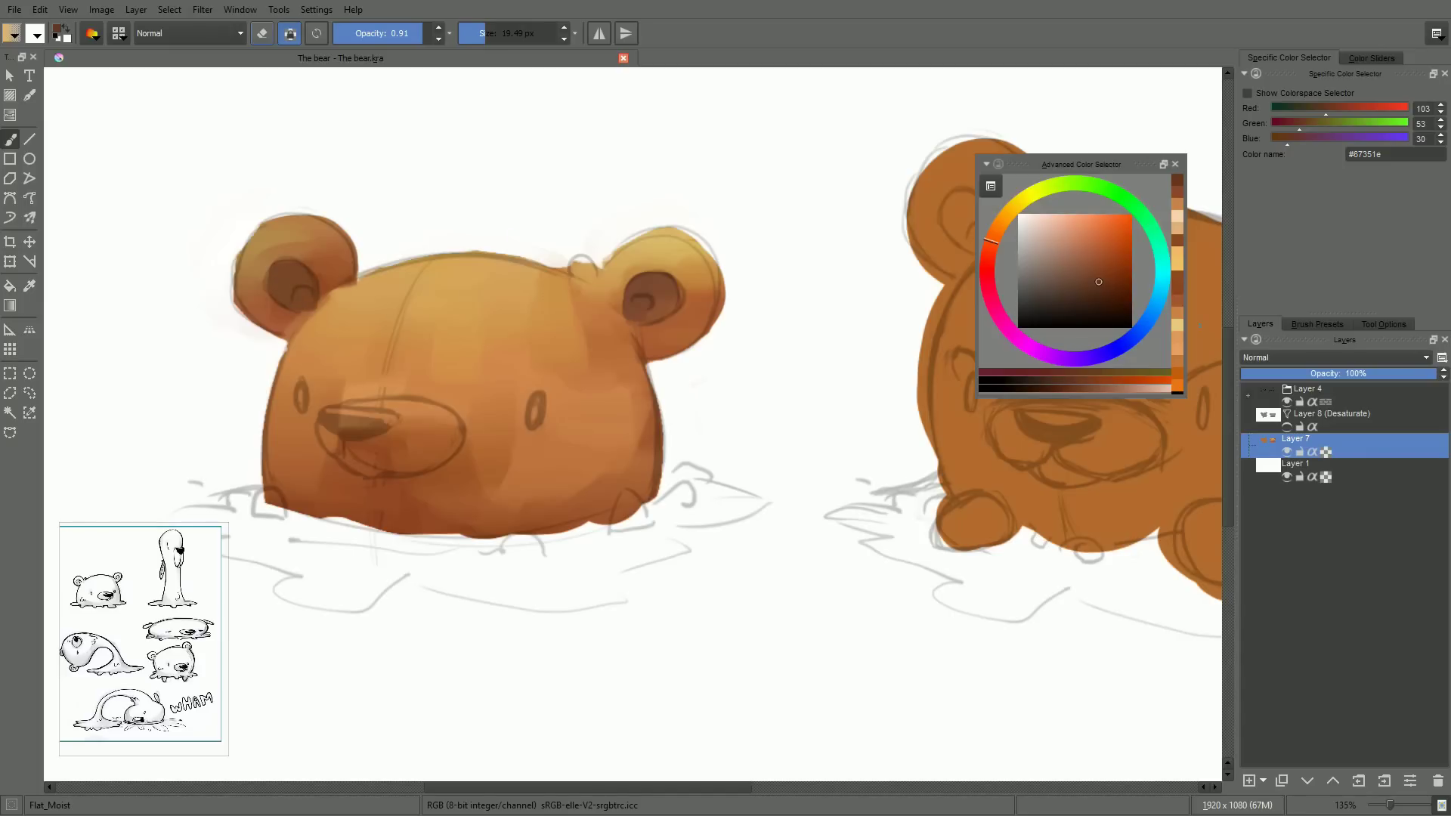
{"action": "left_click", "coordinate": [1287, 403]}
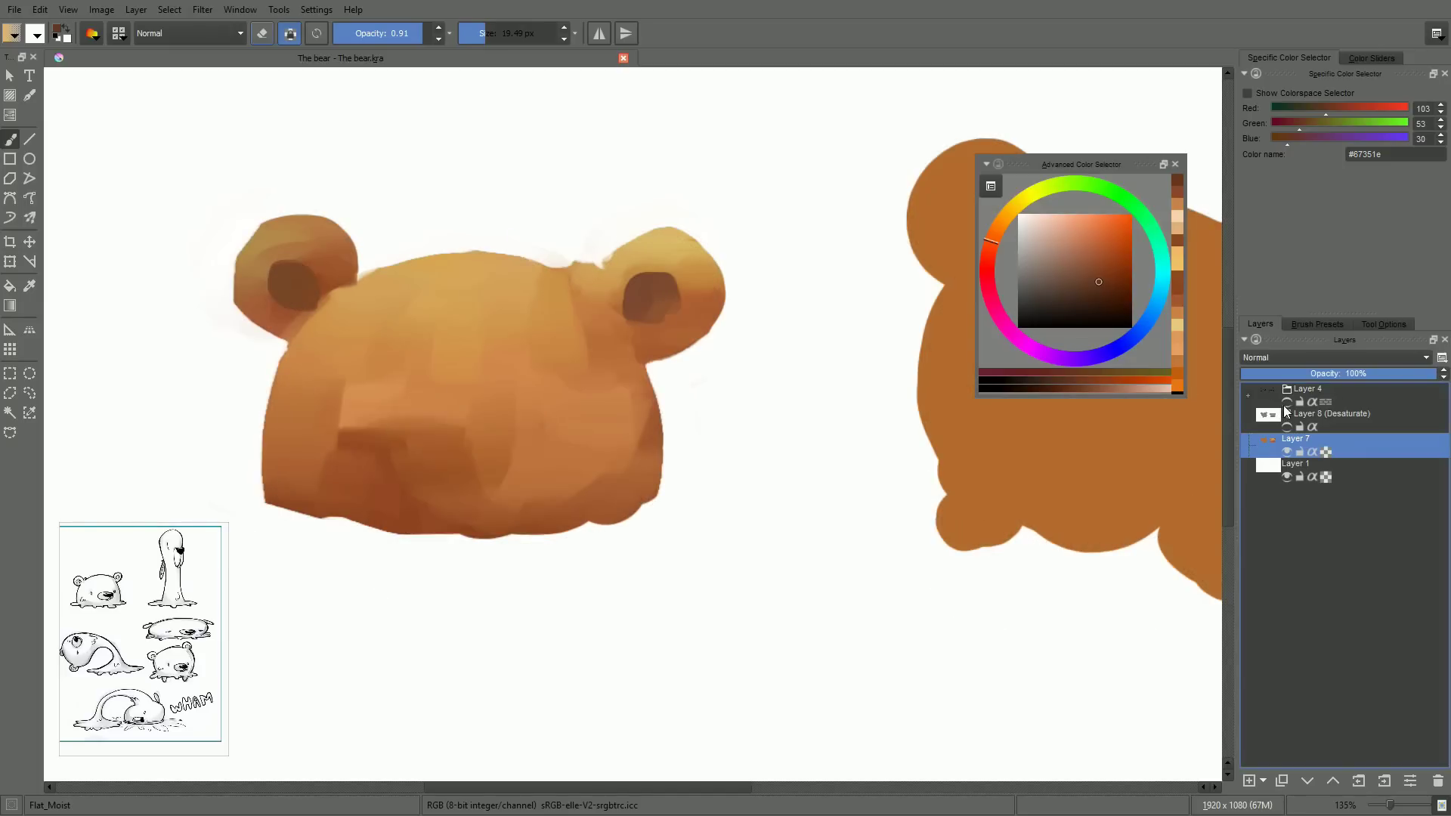
{"action": "left_click", "coordinate": [1287, 403]}
{"action": "left_click", "coordinate": [1287, 403]}
{"action": "left_click", "coordinate": [1288, 402]}
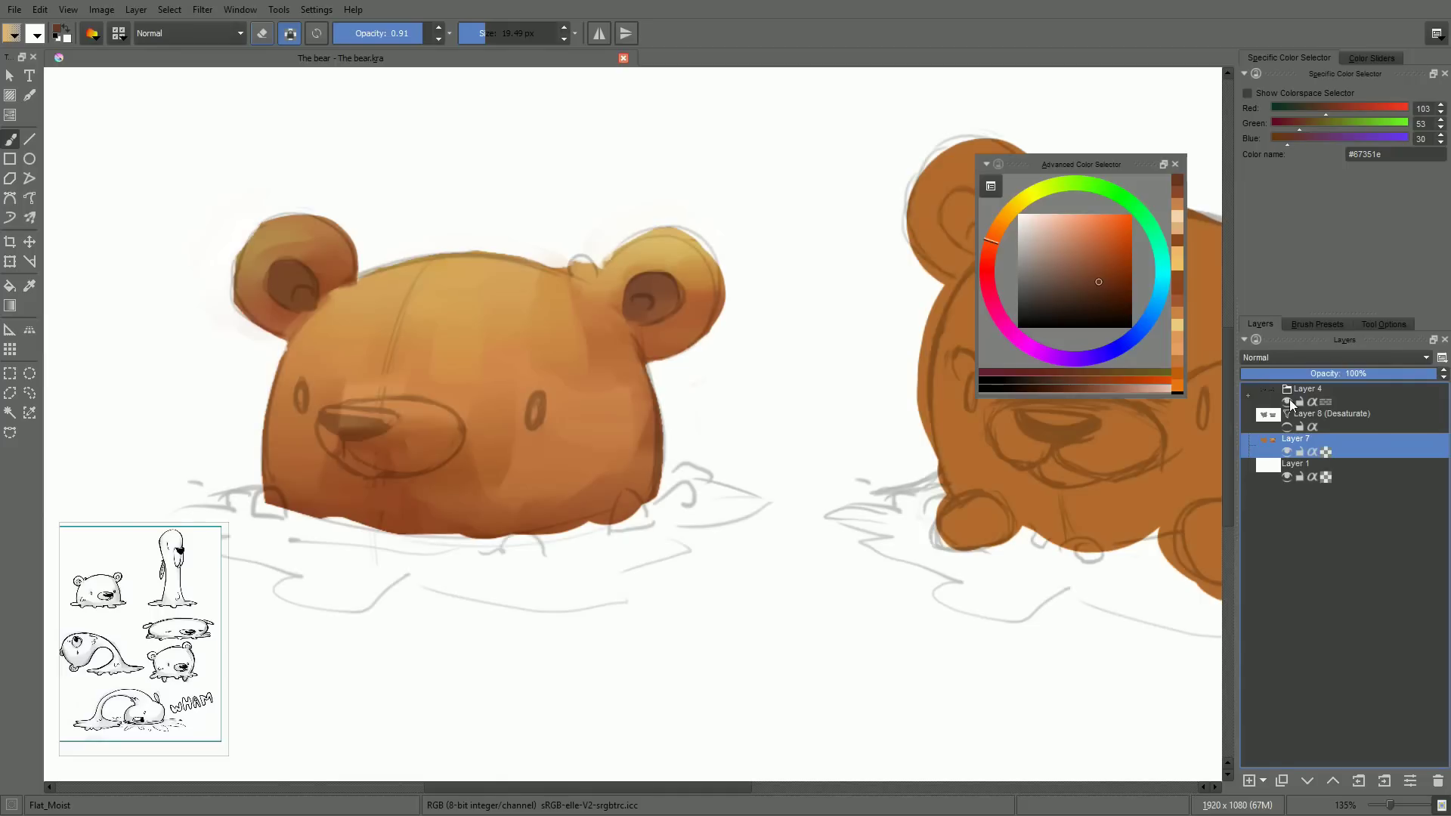
Add a new layer above Layer 7 and outline the cute bear's muzzle with a freehand selection
{"action": "left_click", "coordinate": [1248, 781]}
{"action": "left_click", "coordinate": [29, 393]}
{"action": "left_click_drag", "start_coordinate": [325, 410], "coordinate": [440, 469]}
{"action": "left_click_drag", "start_coordinate": [393, 393], "coordinate": [326, 409]}
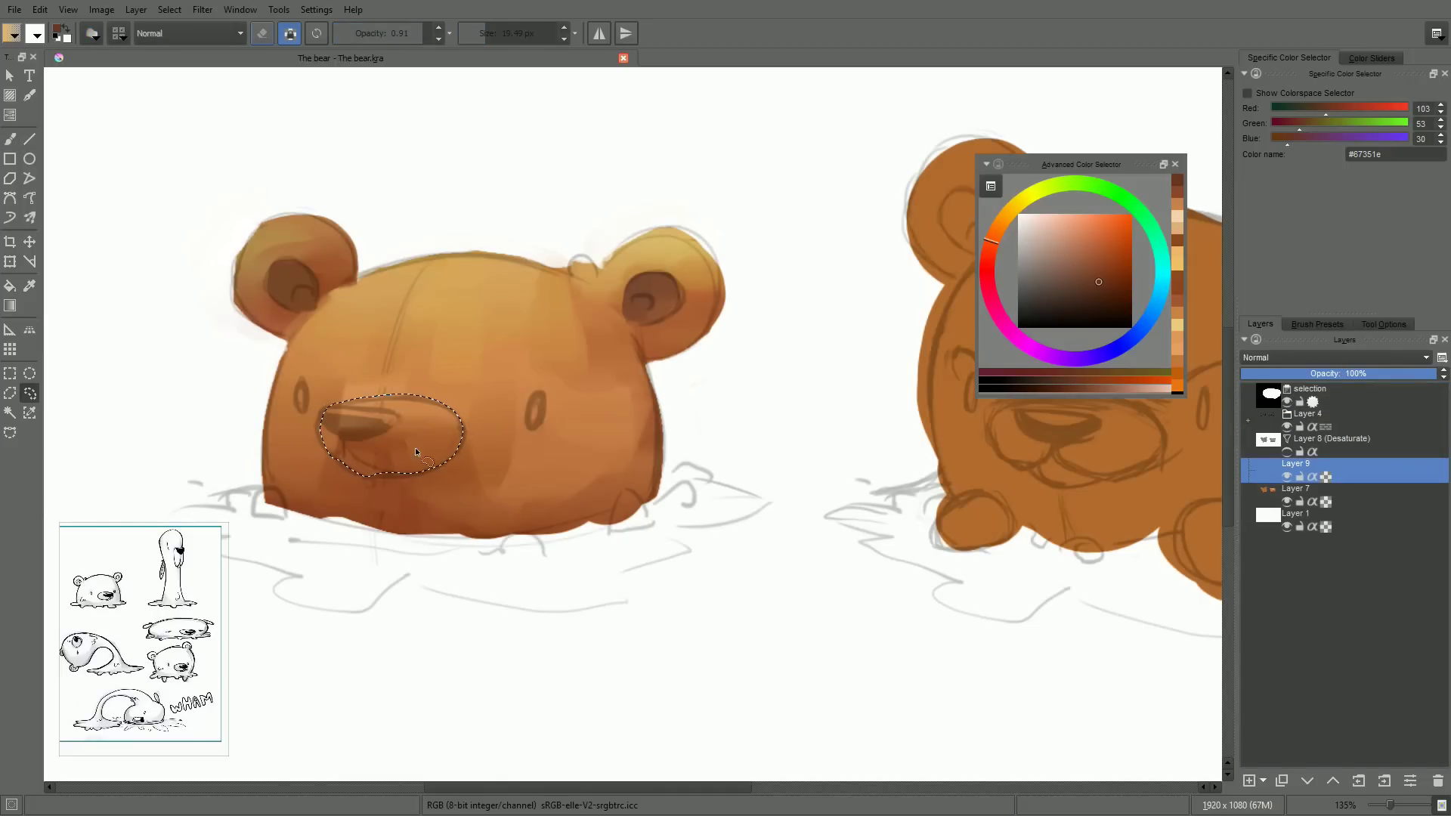
Fill the muzzle selection with forehead ochre #d8a559, refill it with lighter #e4b267, deselect, and touch up the muzzle's edge
{"action": "key", "text": "b"}
{"action": "left_click", "coordinate": [436, 285], "text": "ctrl"}
{"action": "key", "text": "shift+BackSpace"}
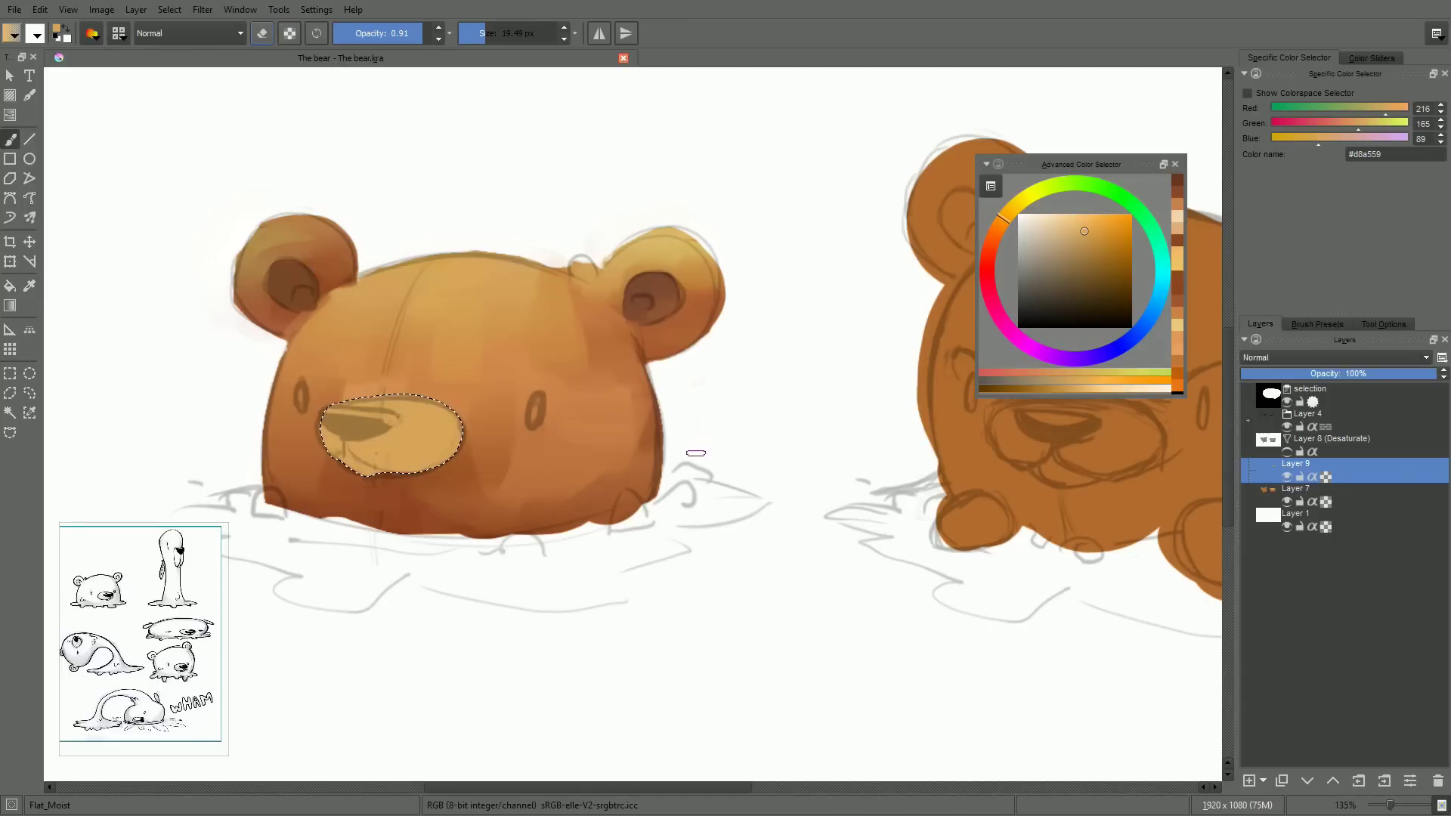
{"action": "left_click", "coordinate": [1080, 226]}
{"action": "key", "text": "shift+BackSpace"}
{"action": "key", "text": "ctrl+shift+a"}
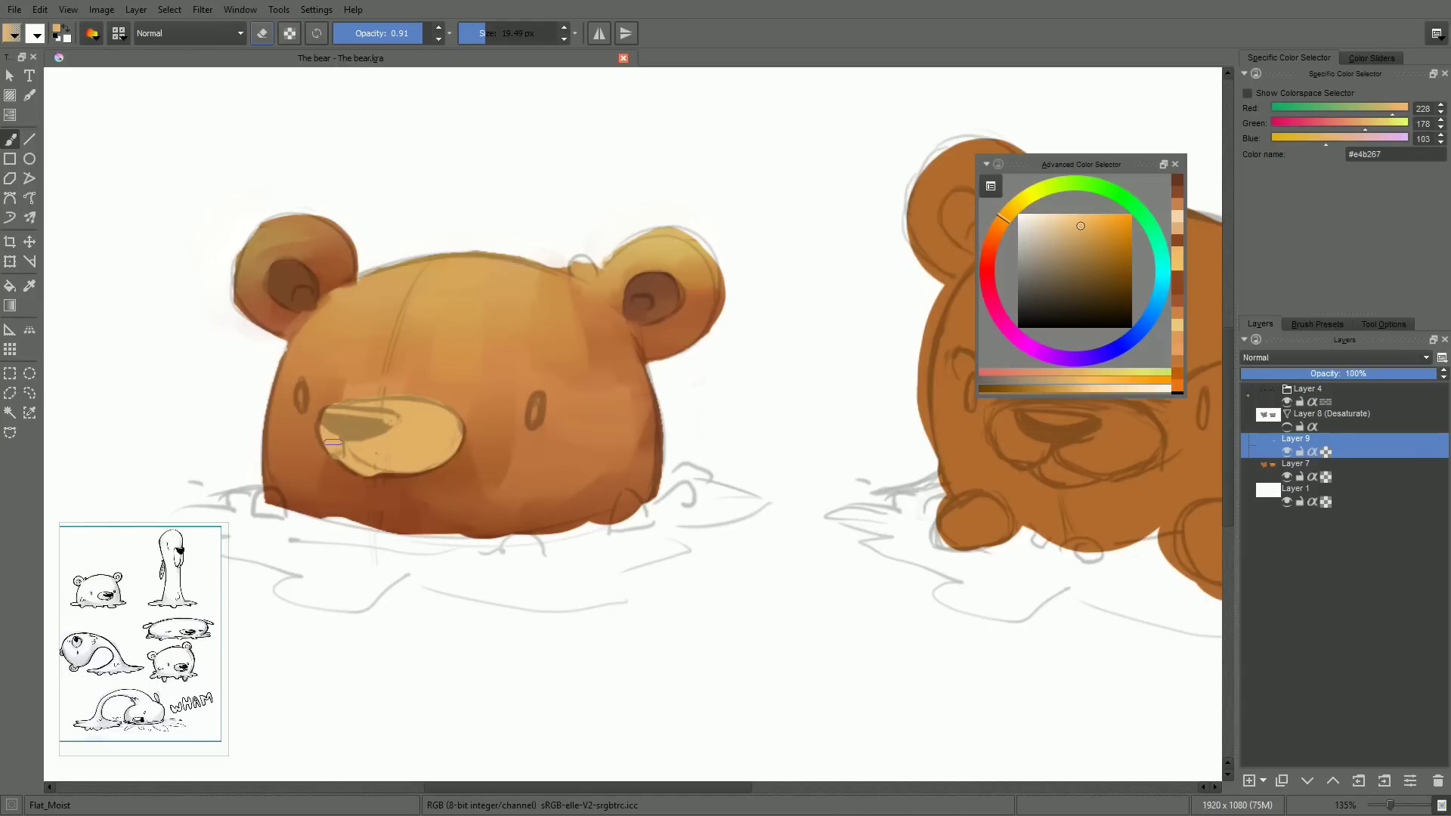
{"action": "left_click", "coordinate": [332, 441], "text": "ctrl"}
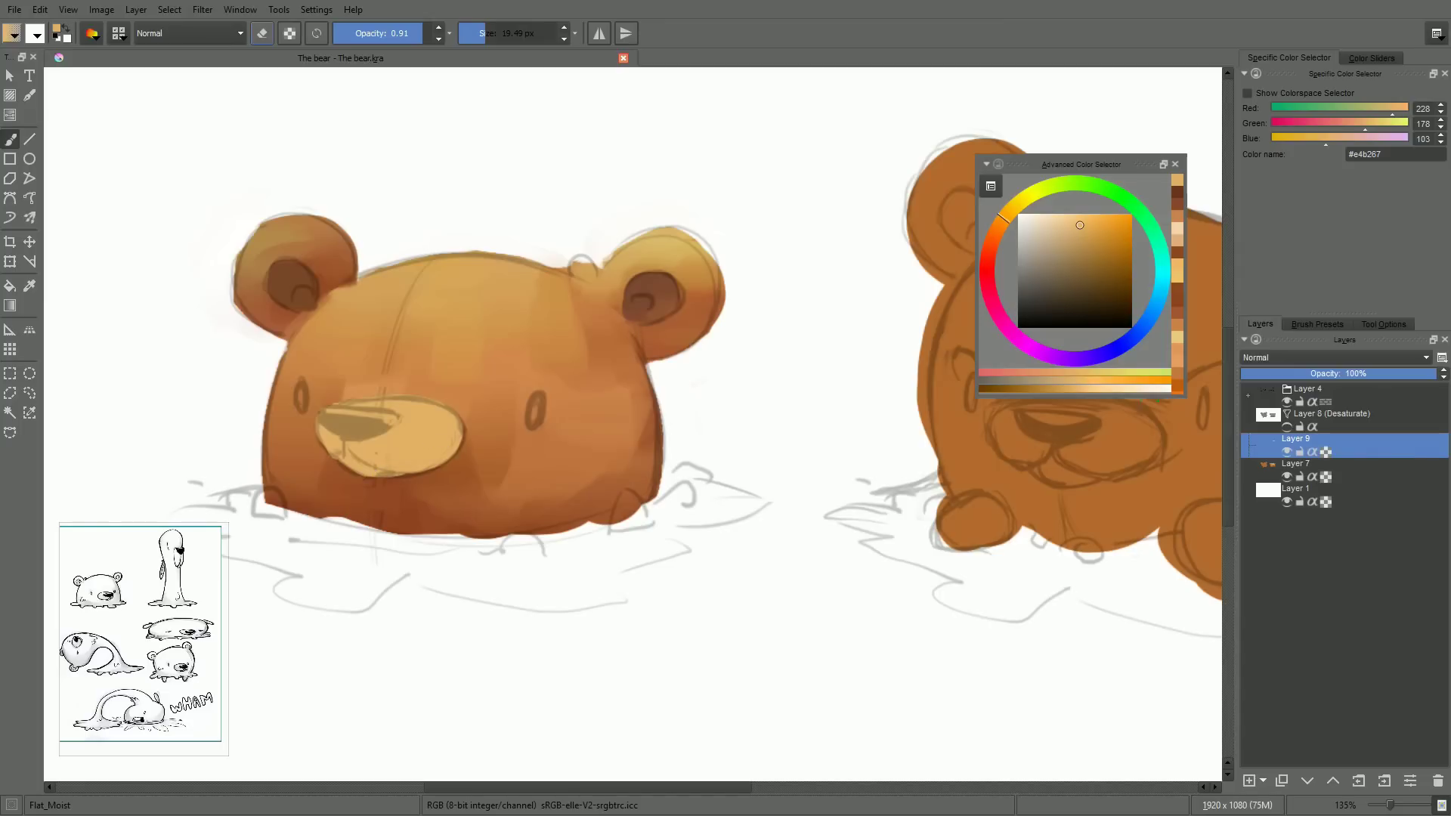
Shade the cute bear's lower muzzle with browns #b36e41 and #c38352 with alpha preserved, and brighten the muzzle's top with #e2b067
{"action": "key", "text": "e"}
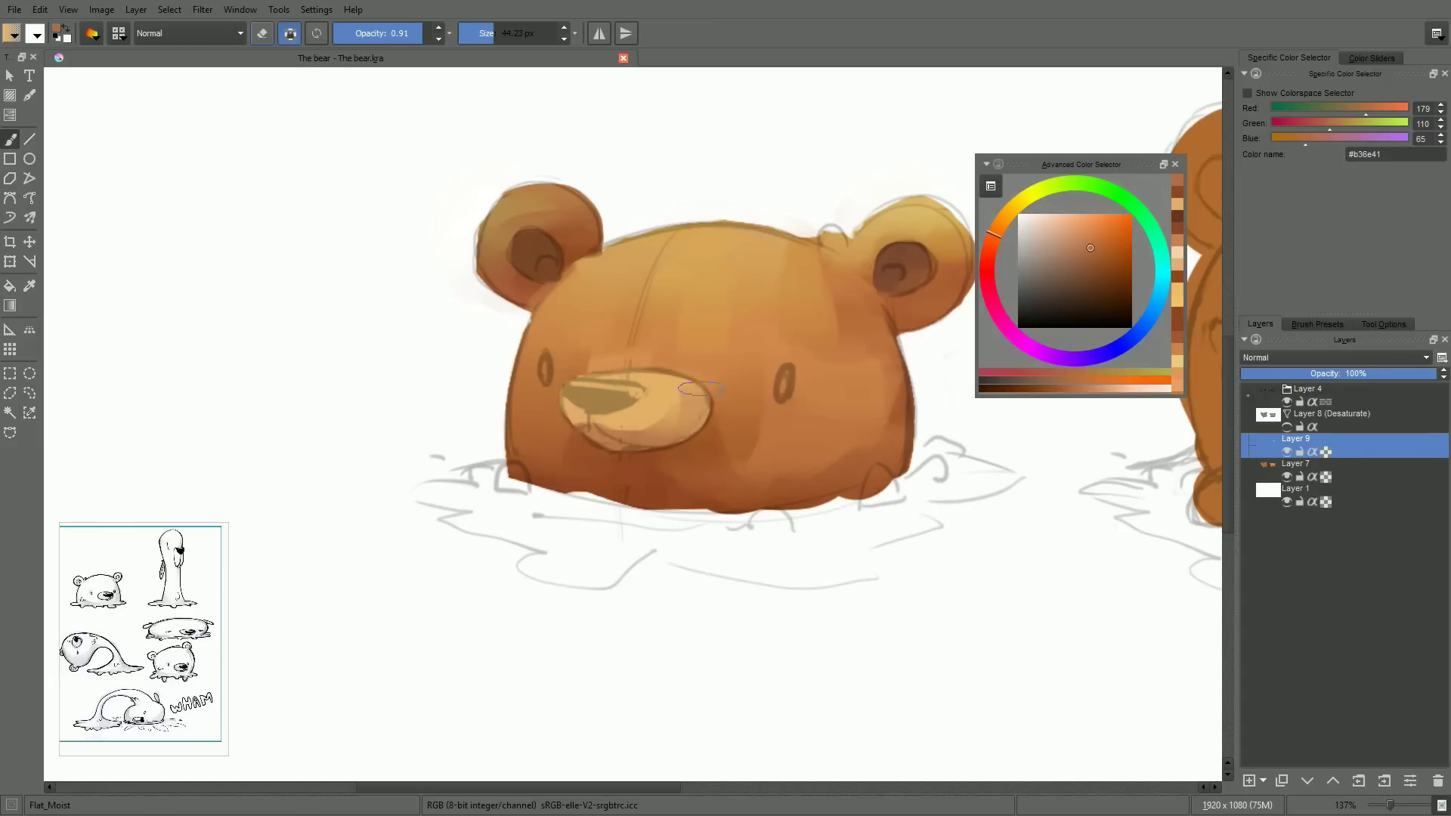
{"action": "mouse_move", "coordinate": [639, 413]}
{"action": "left_mouse_down"}
{"action": "mouse_move", "coordinate": [608, 427]}
{"action": "mouse_move", "coordinate": [591, 387]}
{"action": "mouse_move", "coordinate": [589, 413]}
{"action": "mouse_move", "coordinate": [567, 415]}
{"action": "mouse_move", "coordinate": [556, 393]}
{"action": "mouse_move", "coordinate": [571, 434]}
{"action": "mouse_move", "coordinate": [574, 392]}
{"action": "mouse_move", "coordinate": [587, 439]}
{"action": "mouse_move", "coordinate": [581, 363]}
{"action": "mouse_move", "coordinate": [599, 429]}
{"action": "mouse_move", "coordinate": [592, 403]}
{"action": "mouse_move", "coordinate": [647, 411]}
{"action": "mouse_move", "coordinate": [634, 430]}
{"action": "mouse_move", "coordinate": [624, 398]}
{"action": "mouse_move", "coordinate": [664, 405]}
{"action": "mouse_move", "coordinate": [668, 421]}
{"action": "mouse_move", "coordinate": [670, 392]}
{"action": "mouse_move", "coordinate": [687, 396]}
{"action": "mouse_move", "coordinate": [676, 438]}
{"action": "mouse_move", "coordinate": [649, 391]}
{"action": "mouse_move", "coordinate": [639, 444]}
{"action": "left_mouse_up"}
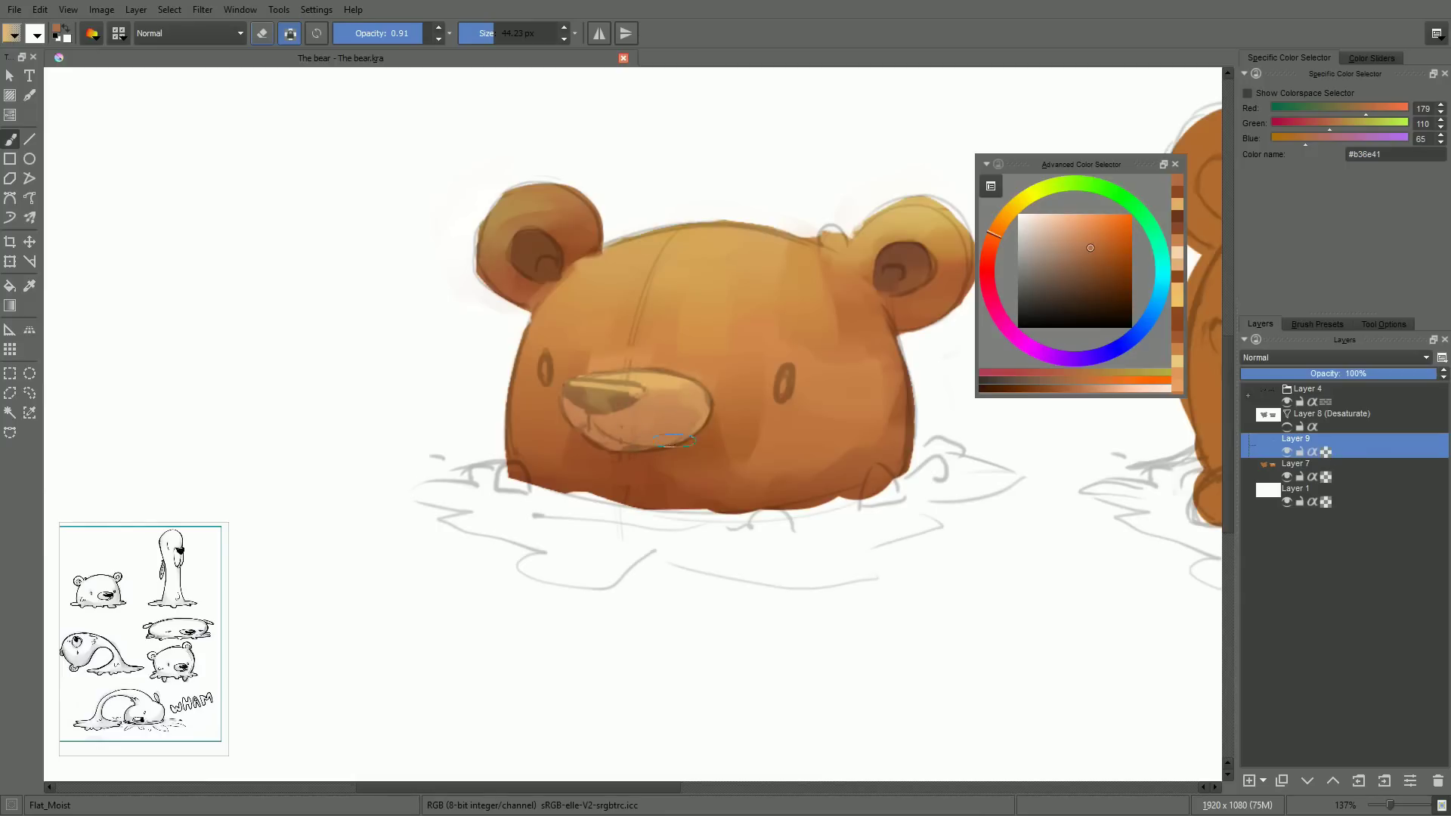
{"action": "left_click", "coordinate": [601, 423], "text": "ctrl"}
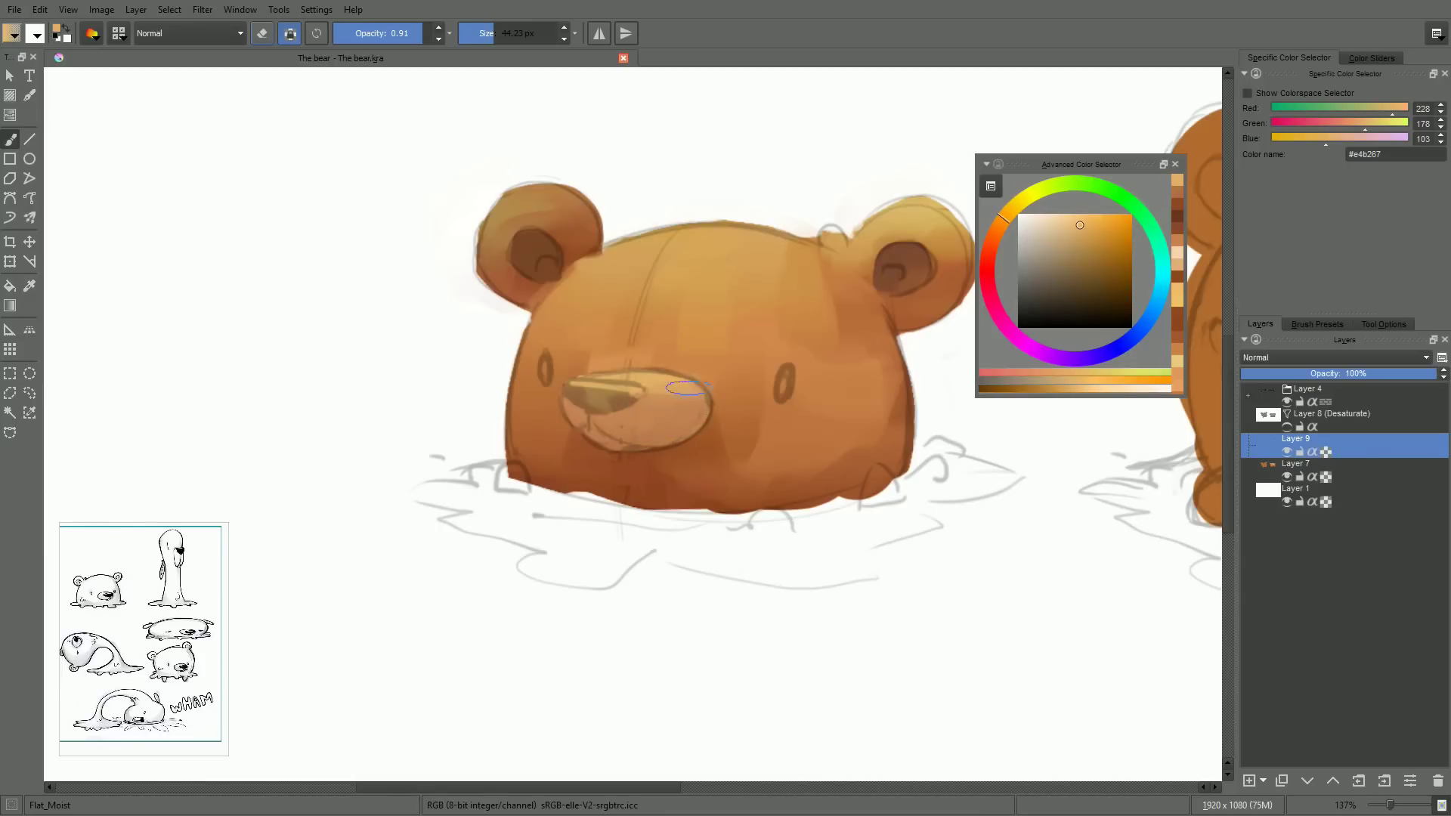
{"action": "left_click", "coordinate": [689, 409], "text": "ctrl"}
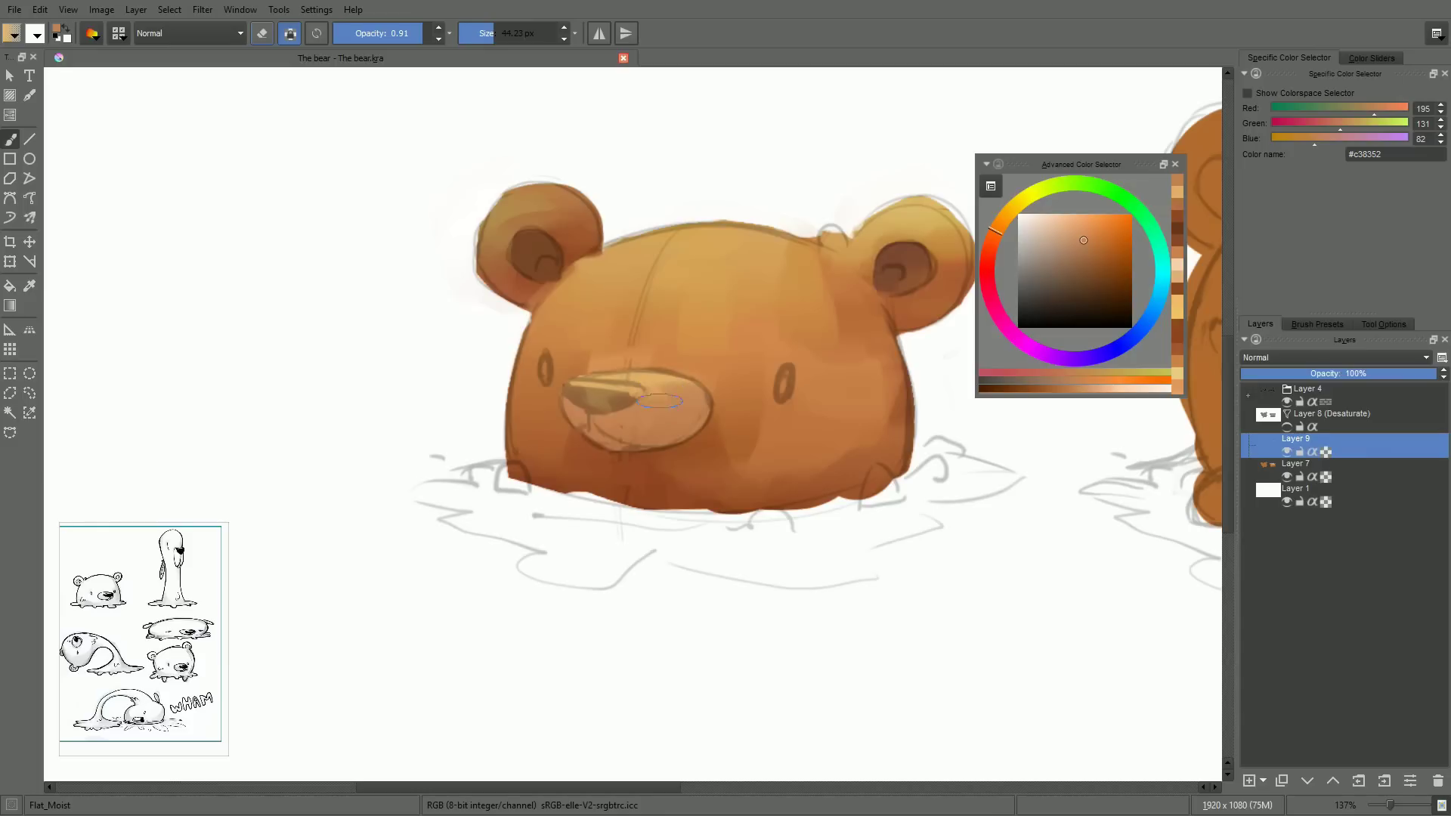
{"action": "left_click", "coordinate": [653, 367], "text": "ctrl"}
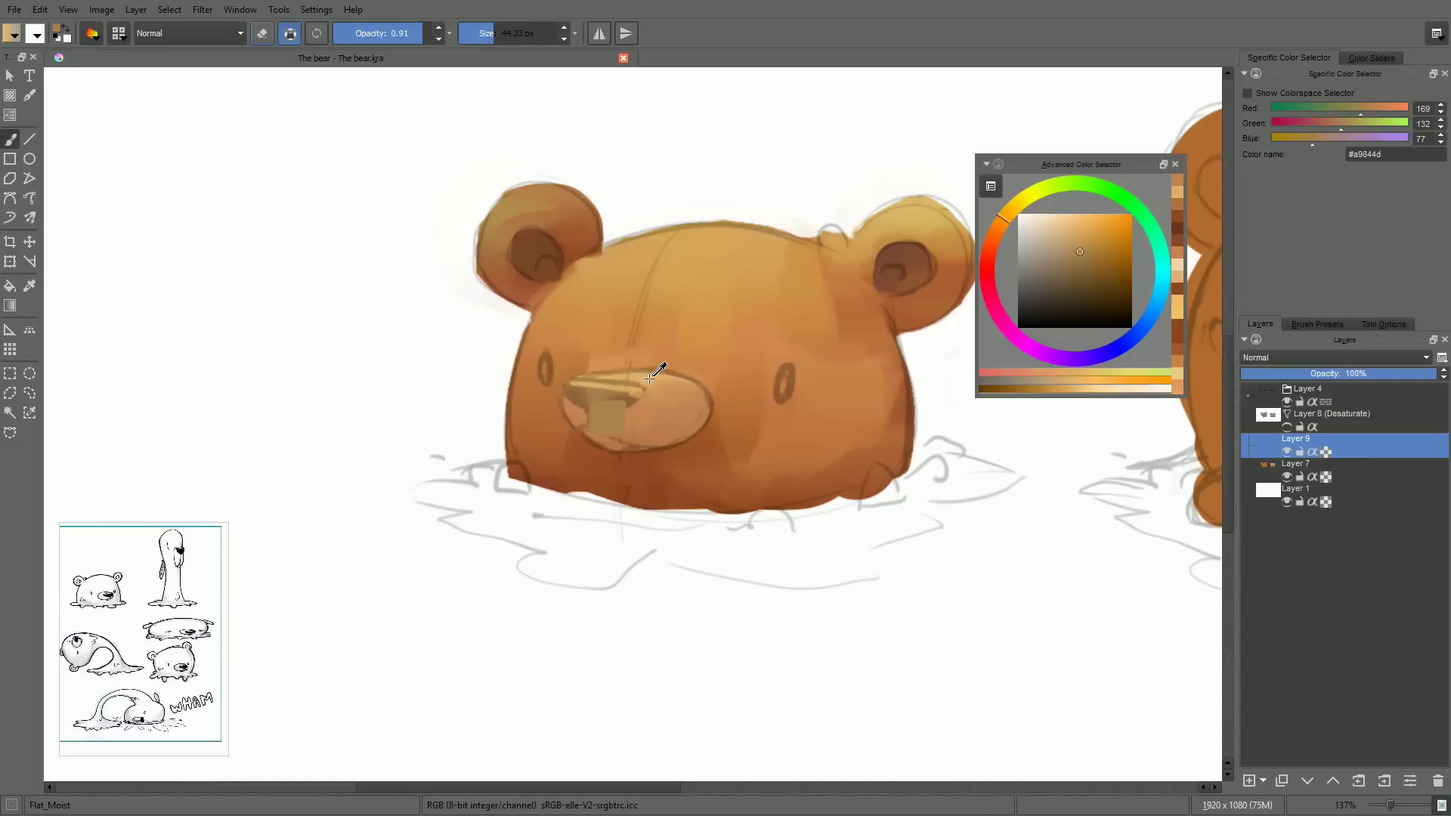
{"action": "left_click_drag", "start_coordinate": [676, 384], "coordinate": [627, 388]}
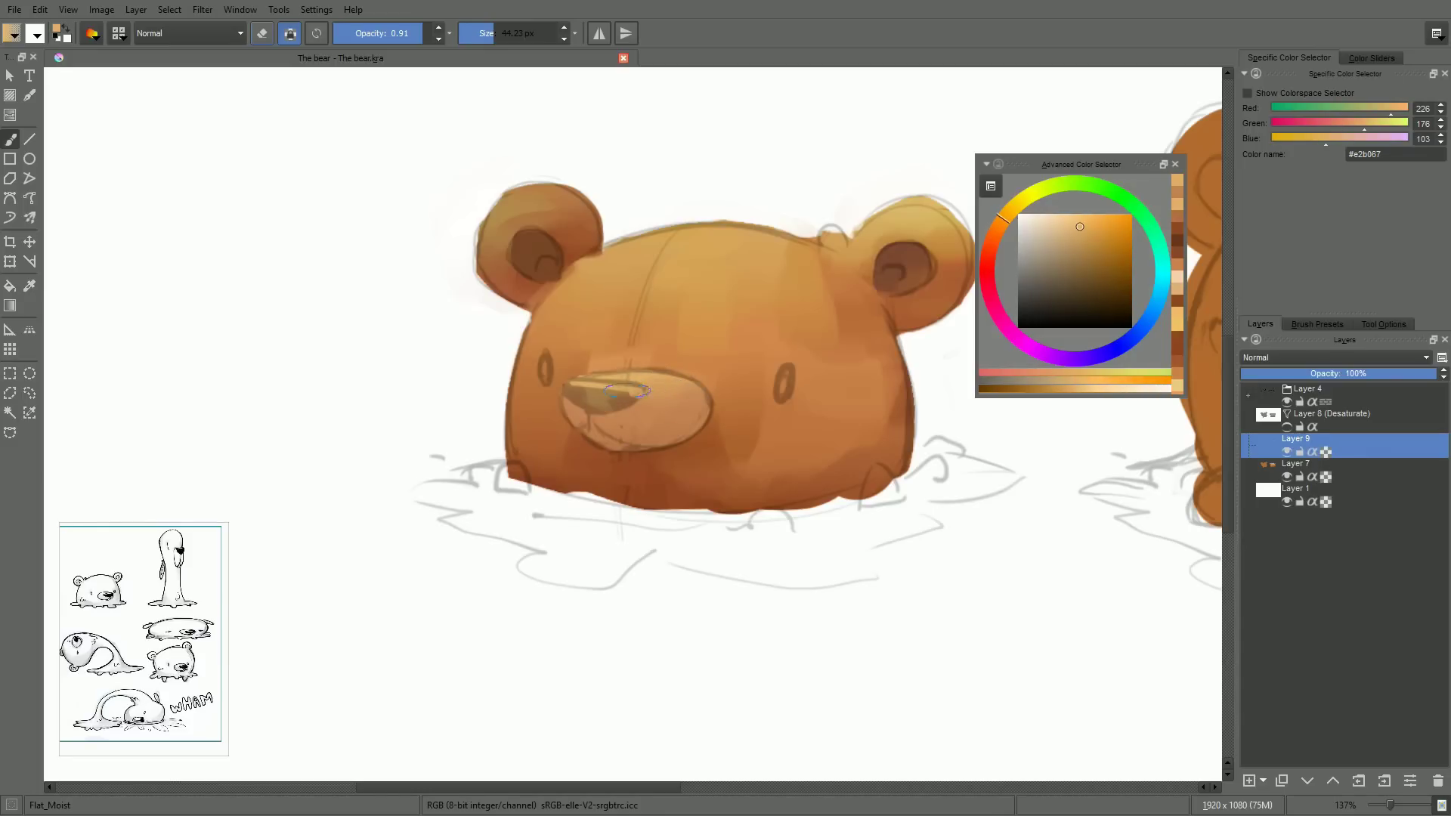
{"action": "left_click", "coordinate": [578, 399], "text": "ctrl"}
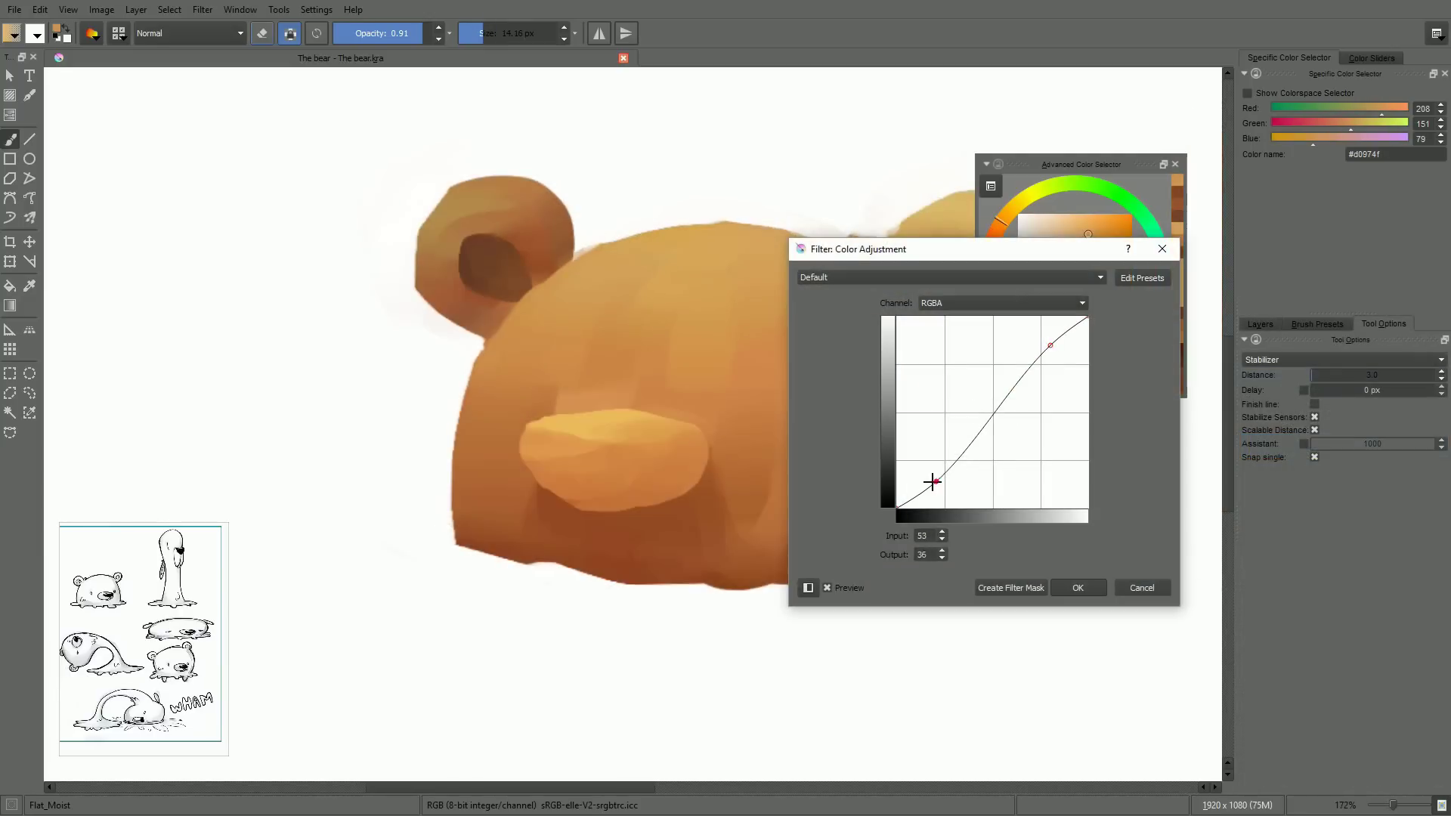
Strengthen the contrast with a Color Adjustment curve whose shadow point sits at input 54, output 38
{"action": "left_click_drag", "start_coordinate": [930, 482], "coordinate": [937, 480]}
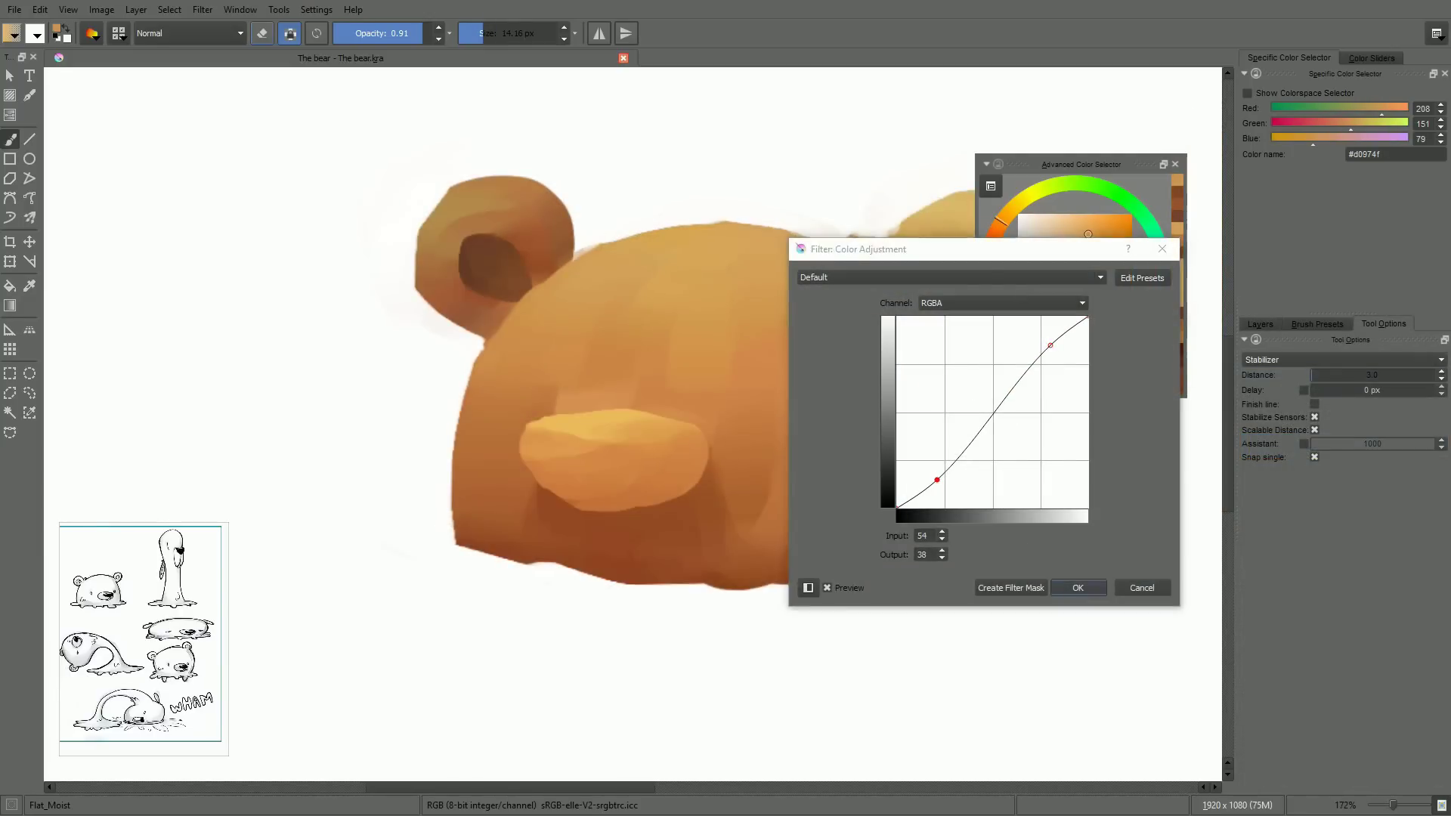
{"action": "left_click", "coordinate": [1078, 587]}
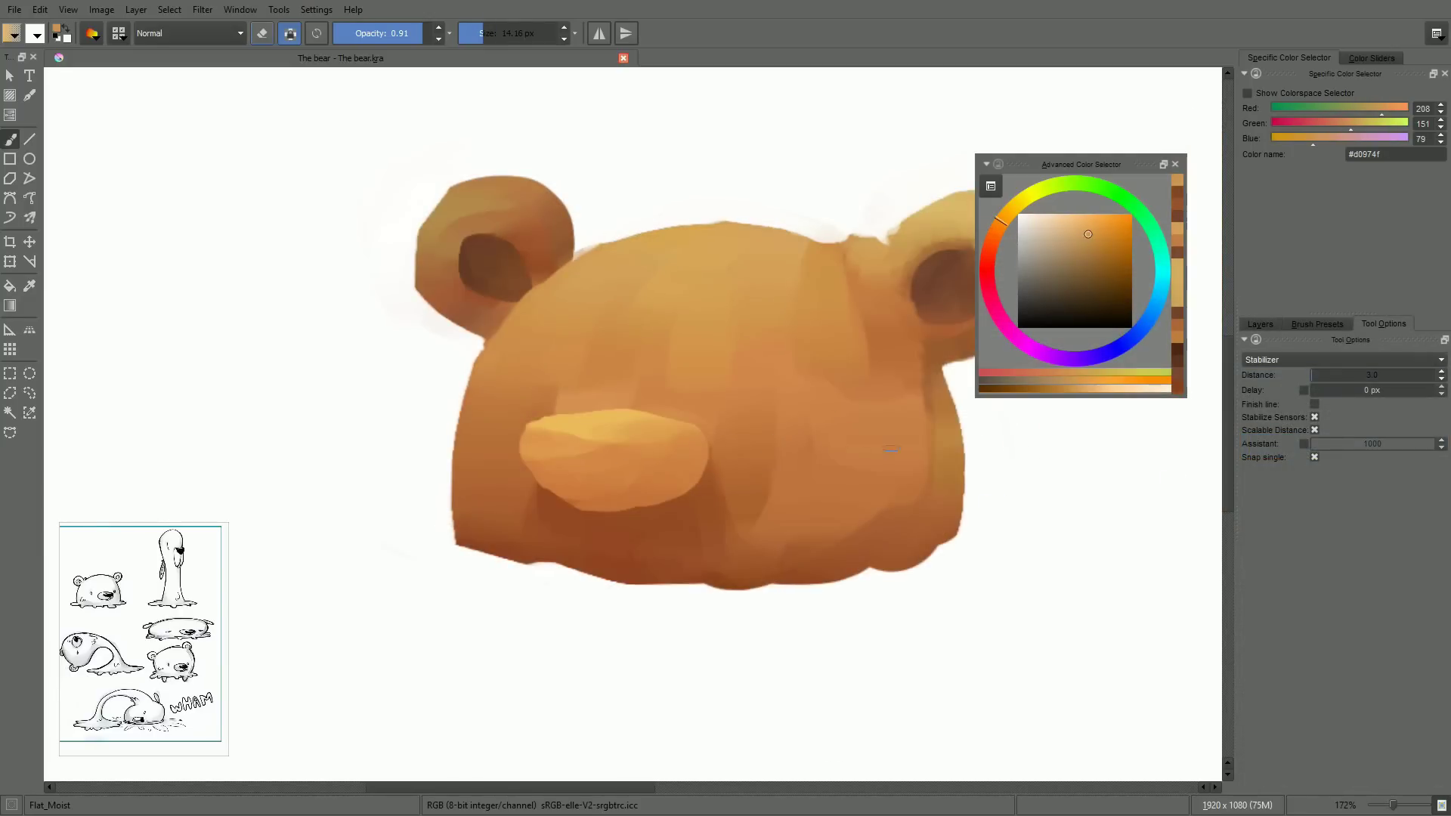
{"action": "left_click_drag", "start_coordinate": [888, 449], "coordinate": [699, 477]}
{"action": "left_click_drag", "start_coordinate": [718, 434], "coordinate": [728, 465]}
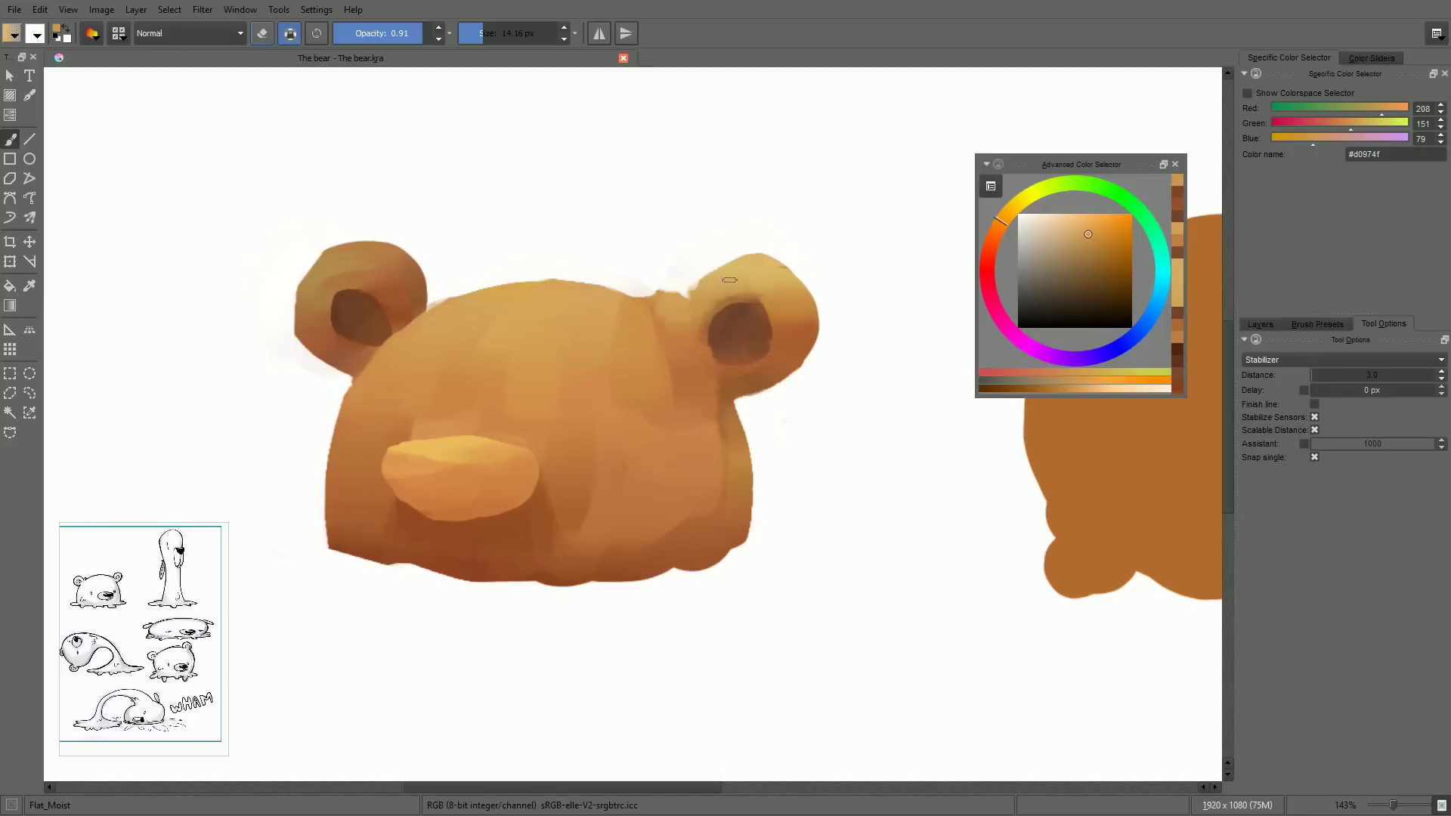
Smooth the upper edge of the cute bear's near ear with sampled ochres #ca984f and #dbb96a
{"action": "left_click", "coordinate": [727, 282], "text": "ctrl"}
{"action": "key", "text": "slash"}
{"action": "left_click", "coordinate": [689, 308], "text": "ctrl"}
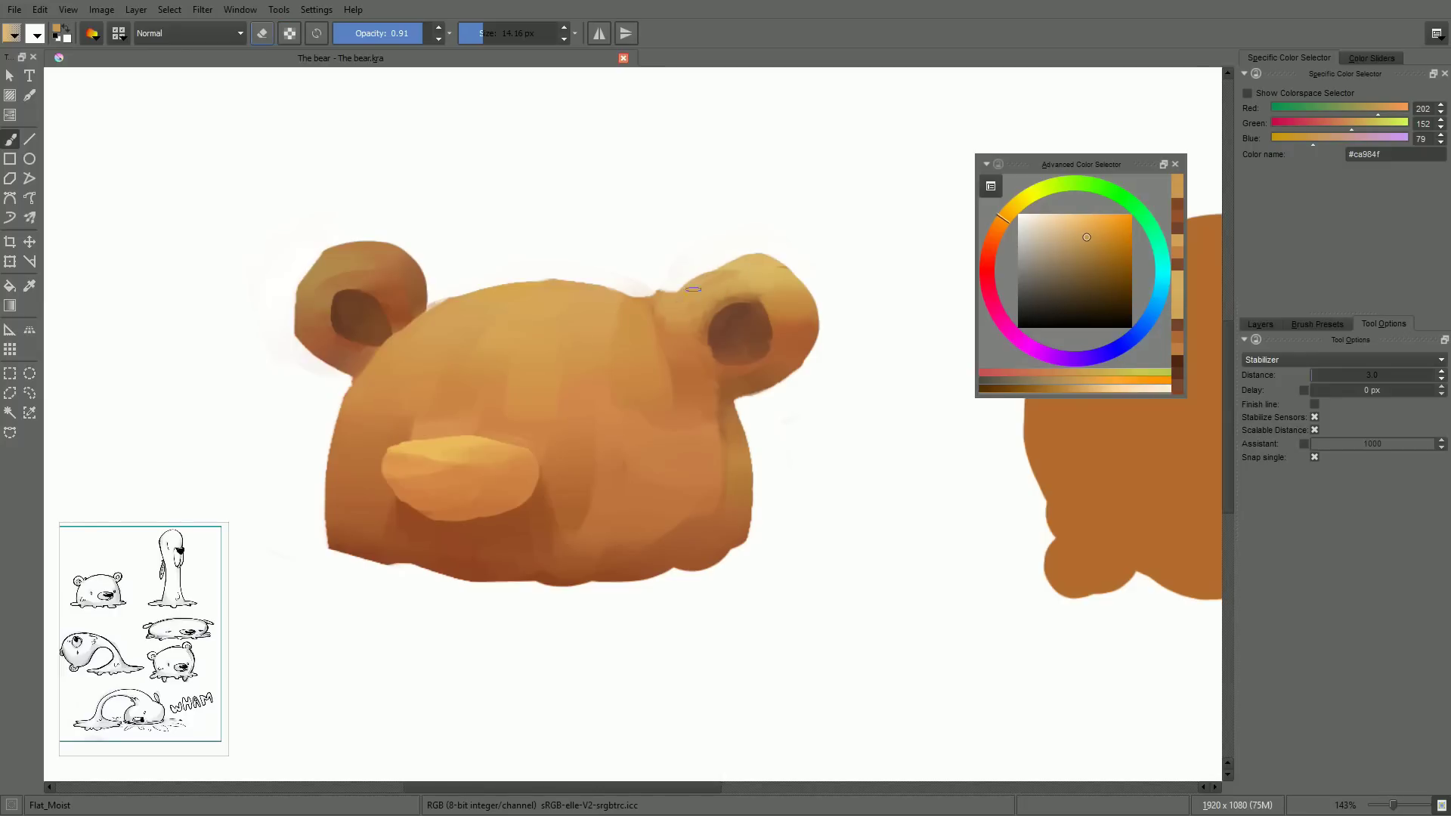
{"action": "left_click", "coordinate": [734, 271], "text": "ctrl"}
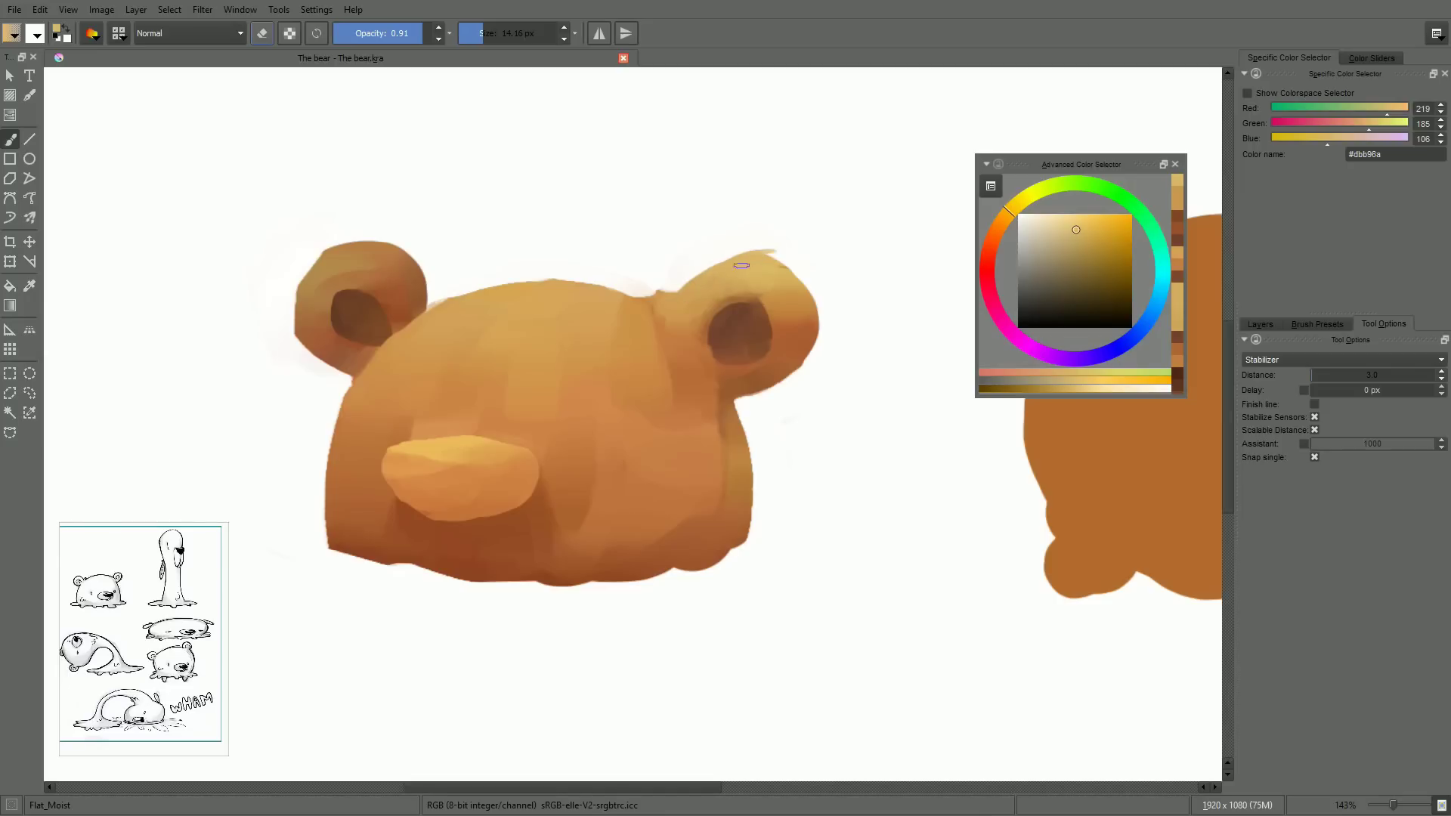
{"action": "mouse_move", "coordinate": [742, 266]}
{"action": "left_mouse_down"}
{"action": "mouse_move", "coordinate": [708, 273]}
{"action": "mouse_move", "coordinate": [756, 257]}
{"action": "left_mouse_up"}
{"action": "left_click", "coordinate": [672, 341], "text": "ctrl"}
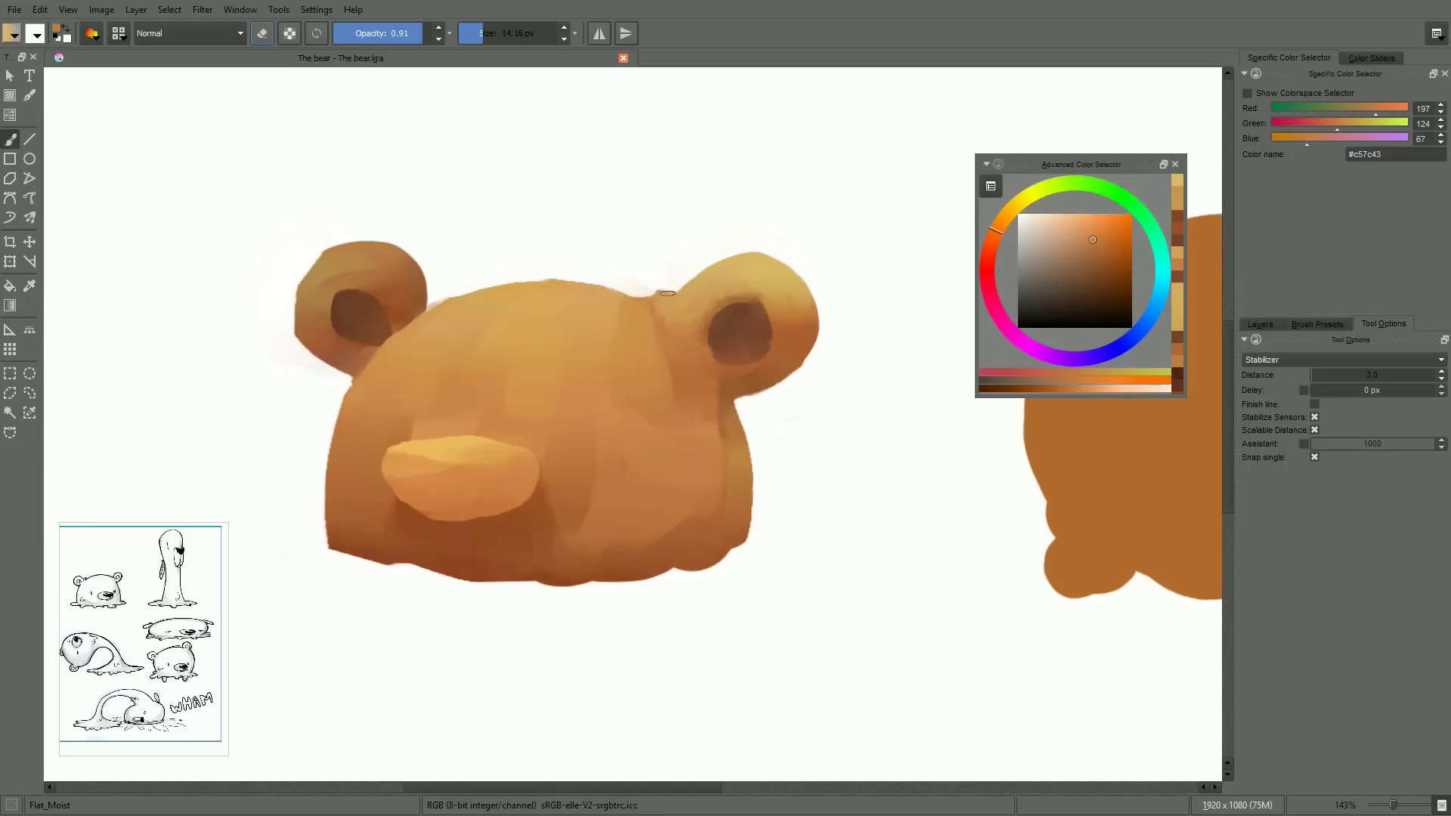
Erase the bump between the cute bear's head and near ear, and blend the join with #d19f56
{"action": "key", "text": "e"}
{"action": "left_click_drag", "start_coordinate": [644, 293], "coordinate": [665, 292]}
{"action": "key", "text": "e"}
{"action": "left_click", "coordinate": [683, 291], "text": "ctrl"}
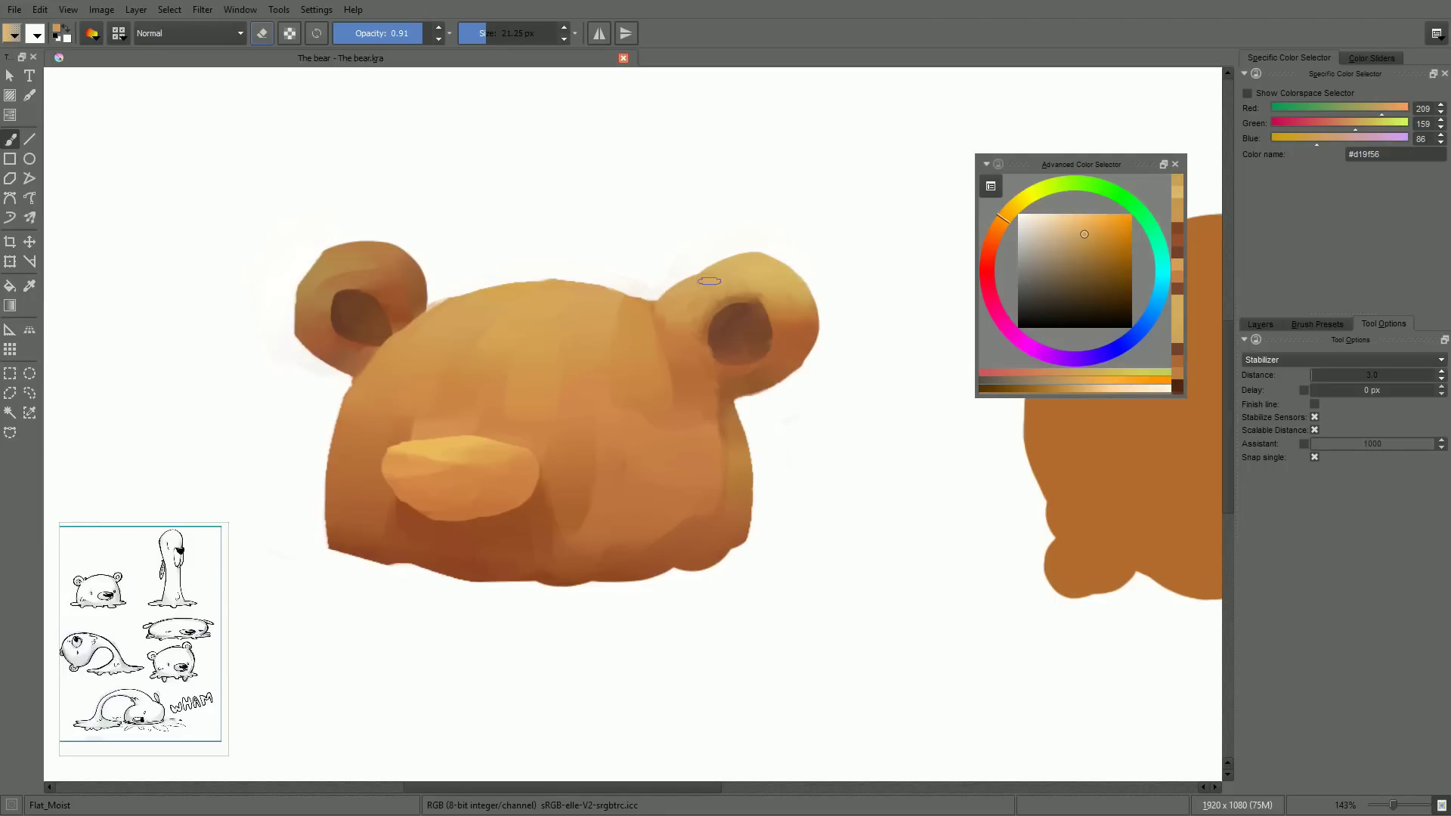
{"action": "left_click_drag", "start_coordinate": [673, 305], "coordinate": [726, 278]}
{"action": "left_click_drag", "start_coordinate": [662, 307], "coordinate": [649, 336]}
{"action": "key", "text": "e"}
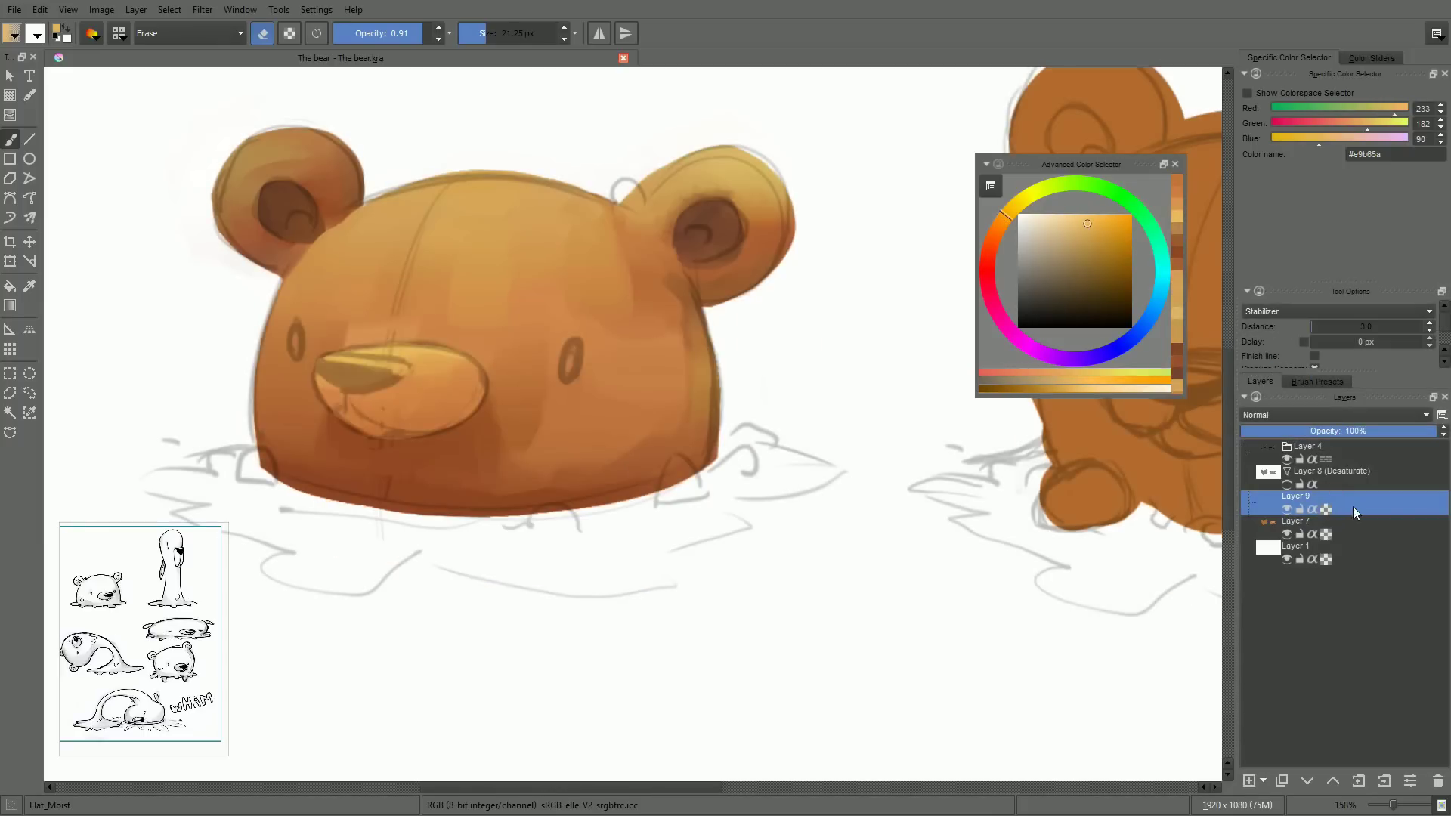
Check Layer 9 by toggling its visibility, add a new layer above it, and outline the nose with a freehand selection
{"action": "left_click", "coordinate": [1287, 508]}
{"action": "left_click", "coordinate": [1286, 510]}
{"action": "key", "text": "Insert"}
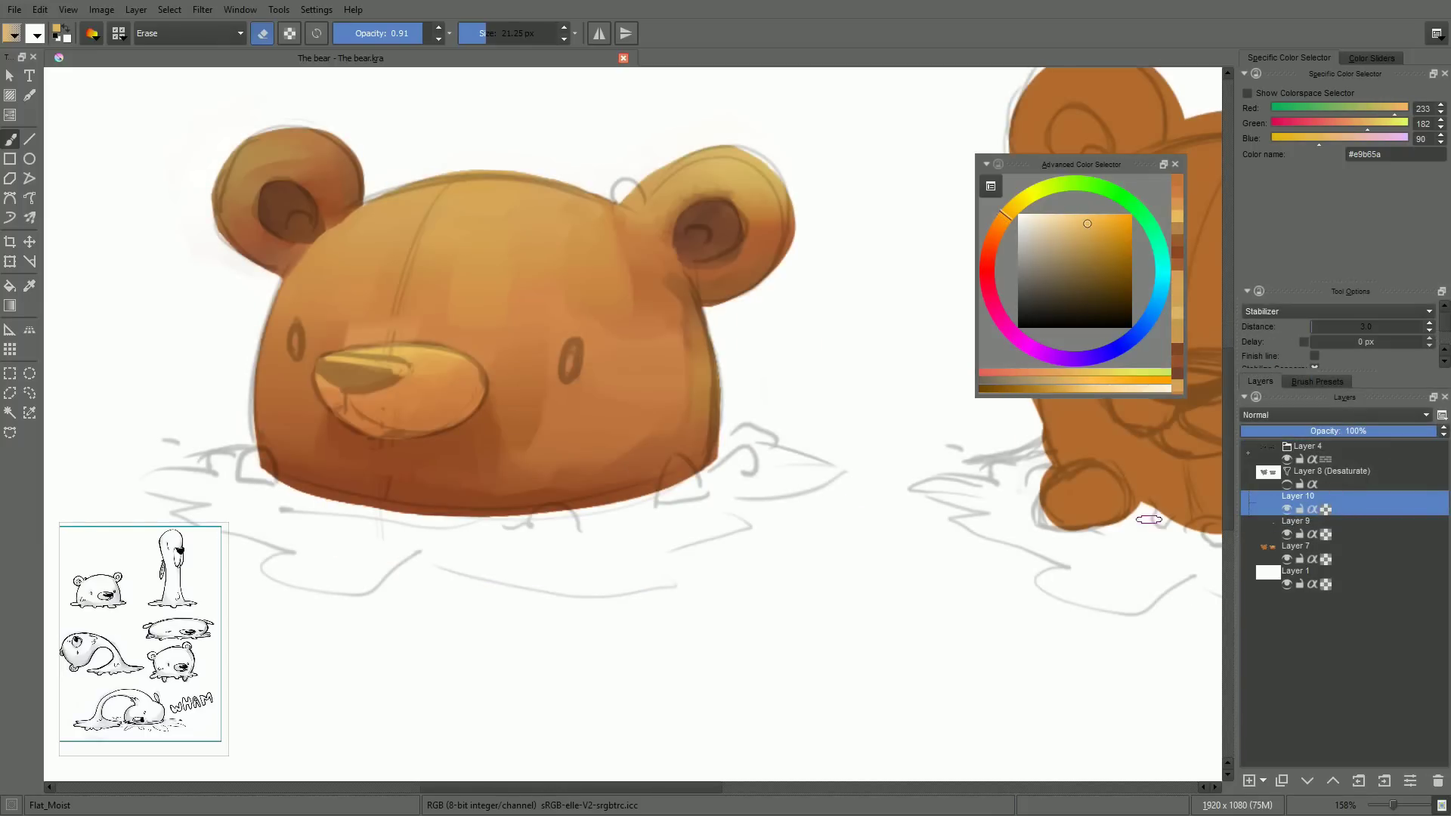
{"action": "key", "text": "l"}
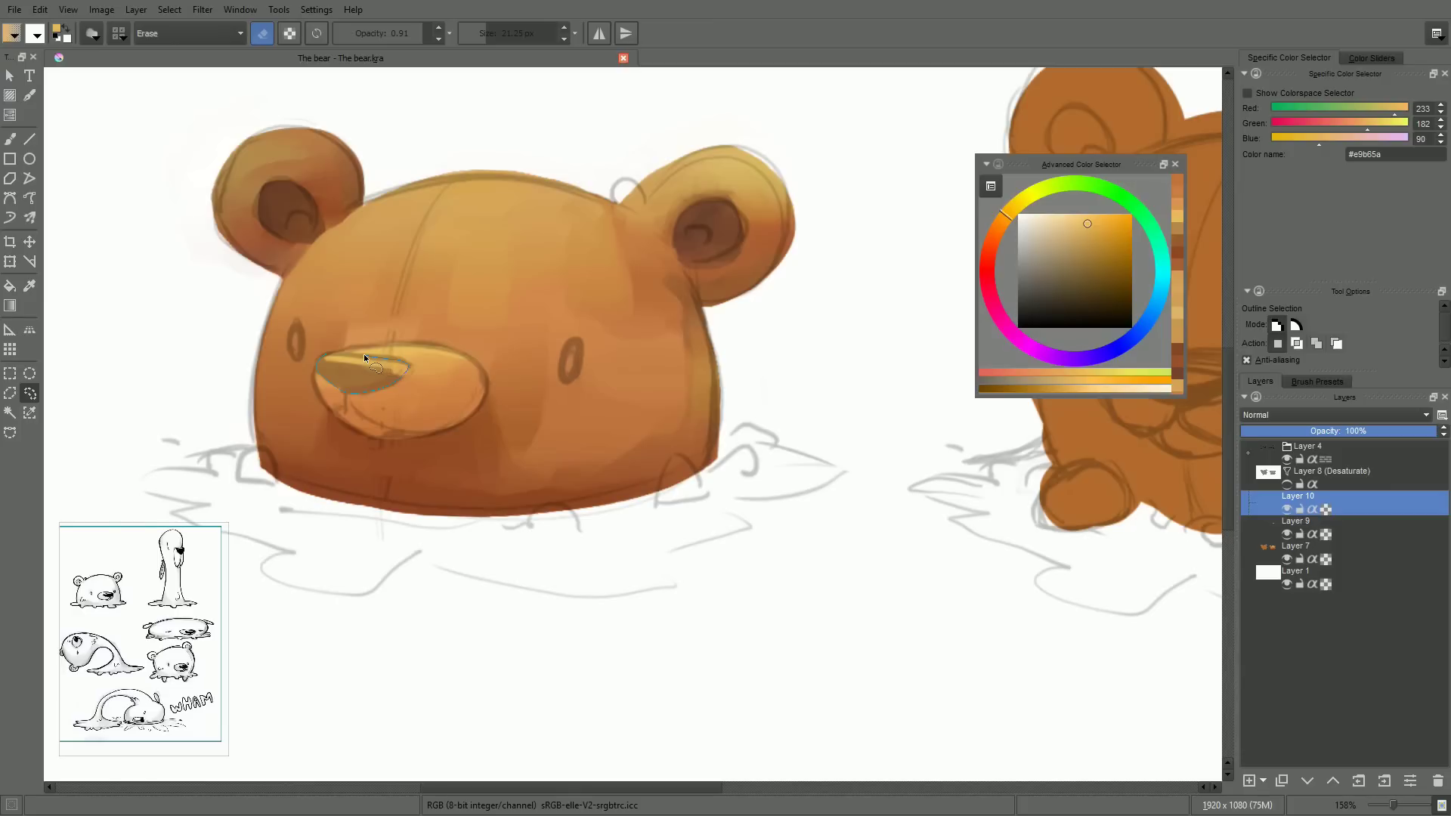
{"action": "left_click_drag", "start_coordinate": [349, 354], "coordinate": [352, 354]}
Fill the nose selection with dark brown #312114, deselect, and tidy the nose's edge with the eraser
{"action": "left_click_drag", "start_coordinate": [1073, 266], "coordinate": [1082, 304]}
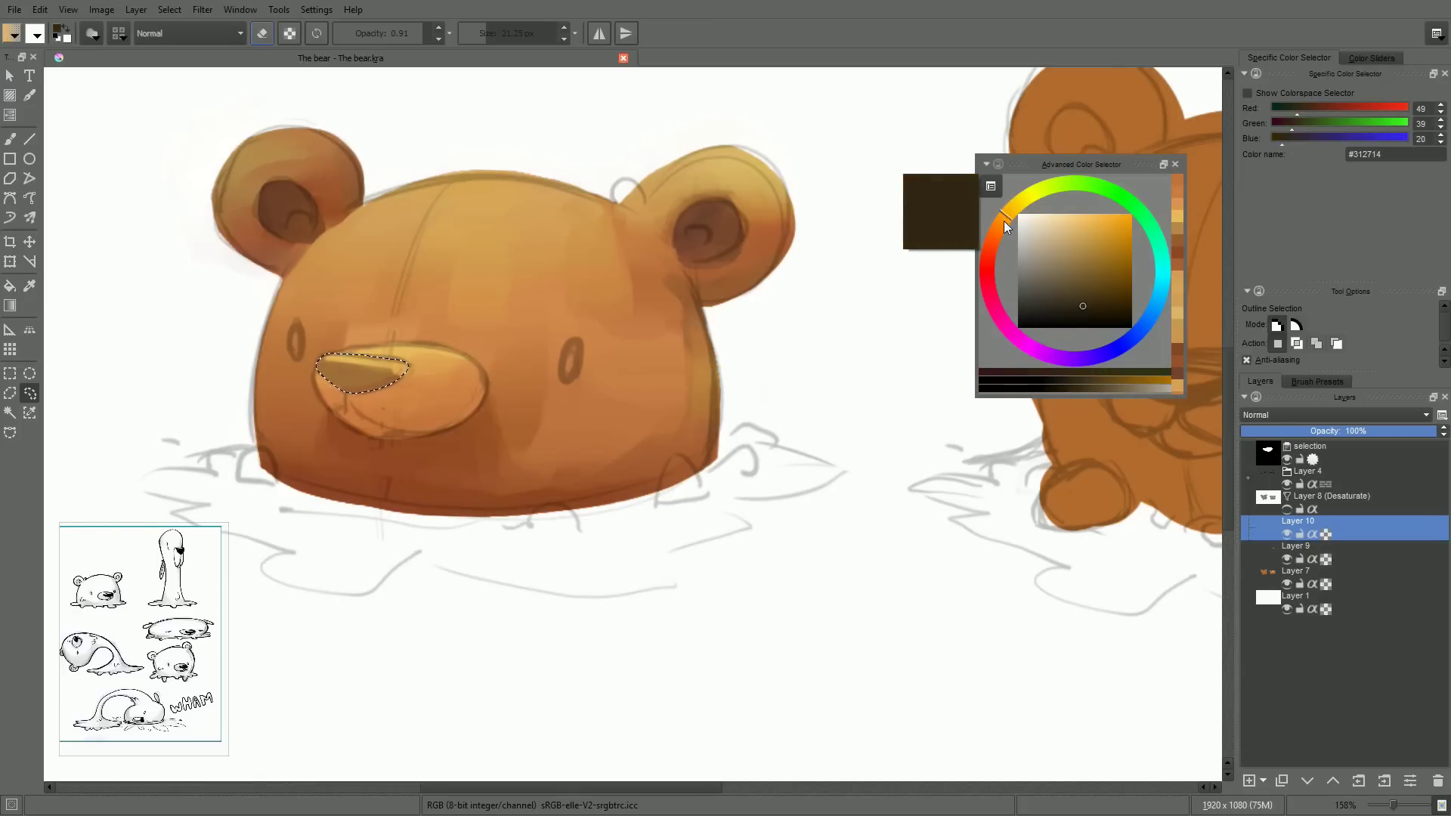
{"action": "left_click_drag", "start_coordinate": [1003, 220], "coordinate": [996, 230]}
{"action": "key", "text": "shift+BackSpace"}
{"action": "key", "text": "ctrl+shift+a"}
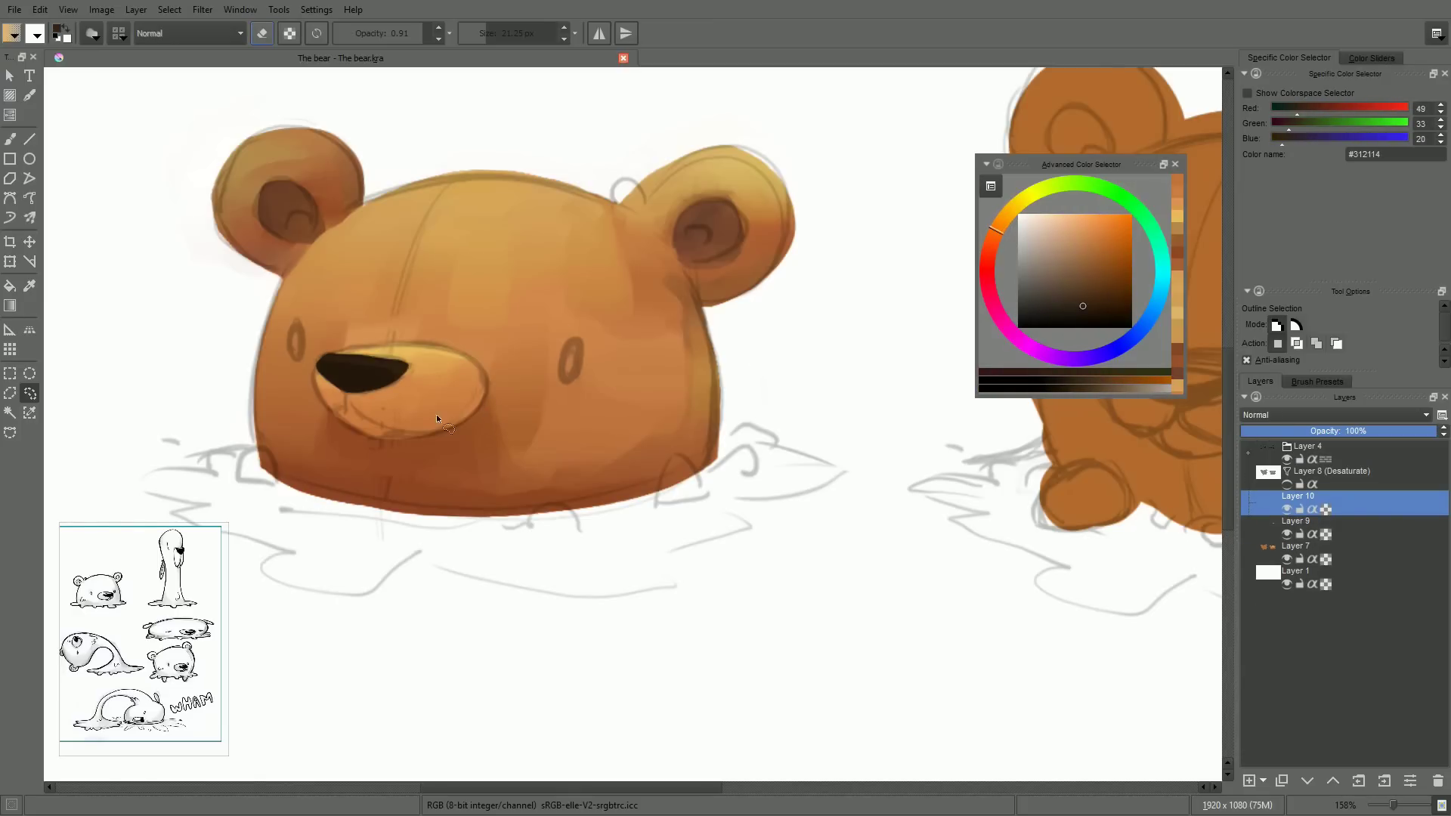
{"action": "key", "text": "e"}
{"action": "key", "text": "b"}
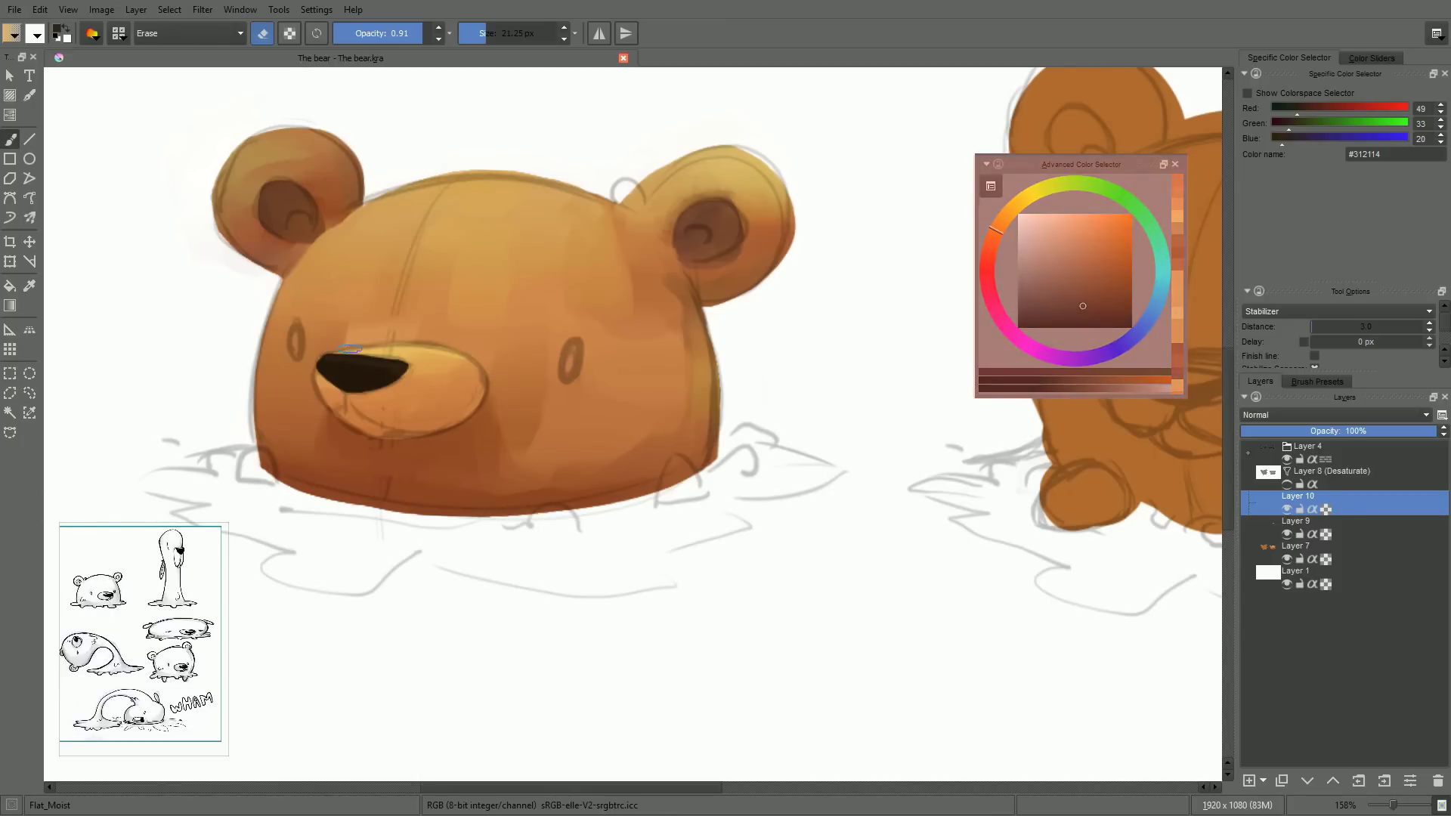
{"action": "key", "text": "e"}
Outline both of the cute bear's eyes with freehand selections, fill them with dark brown #312114, and deselect
{"action": "left_click", "coordinate": [30, 393]}
{"action": "left_click_drag", "start_coordinate": [577, 338], "coordinate": [572, 339]}
{"action": "key", "text": "shift+BackSpace"}
{"action": "left_click_drag", "start_coordinate": [299, 323], "coordinate": [294, 324]}
{"action": "key", "text": "shift+BackSpace"}
{"action": "key", "text": "ctrl+shift+a"}
{"action": "key", "text": "b"}
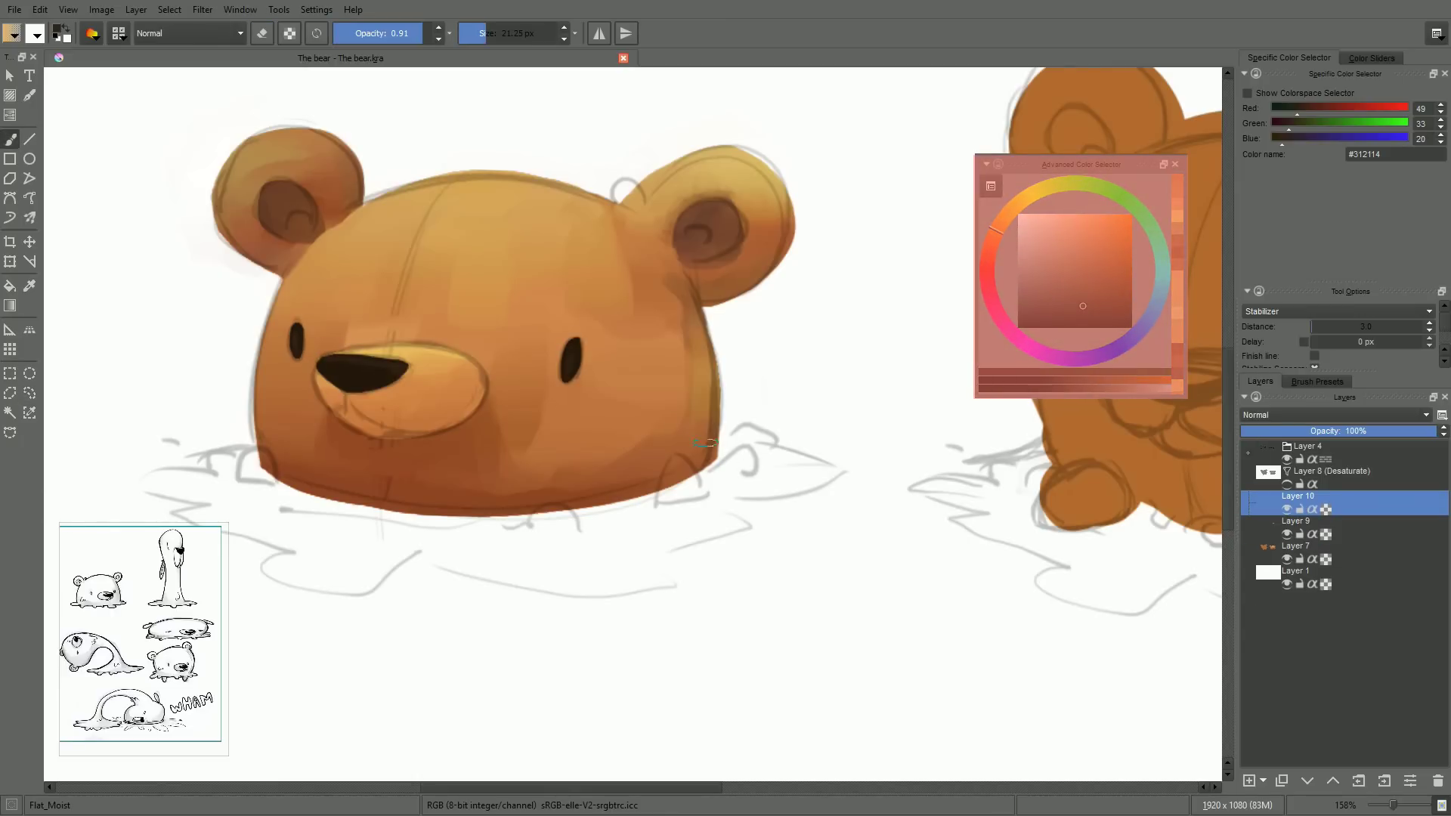
Hide the Layer 4 sketch and shade the cute bear's nose and eyes with near-black #100706
{"action": "left_click", "coordinate": [1287, 458]}
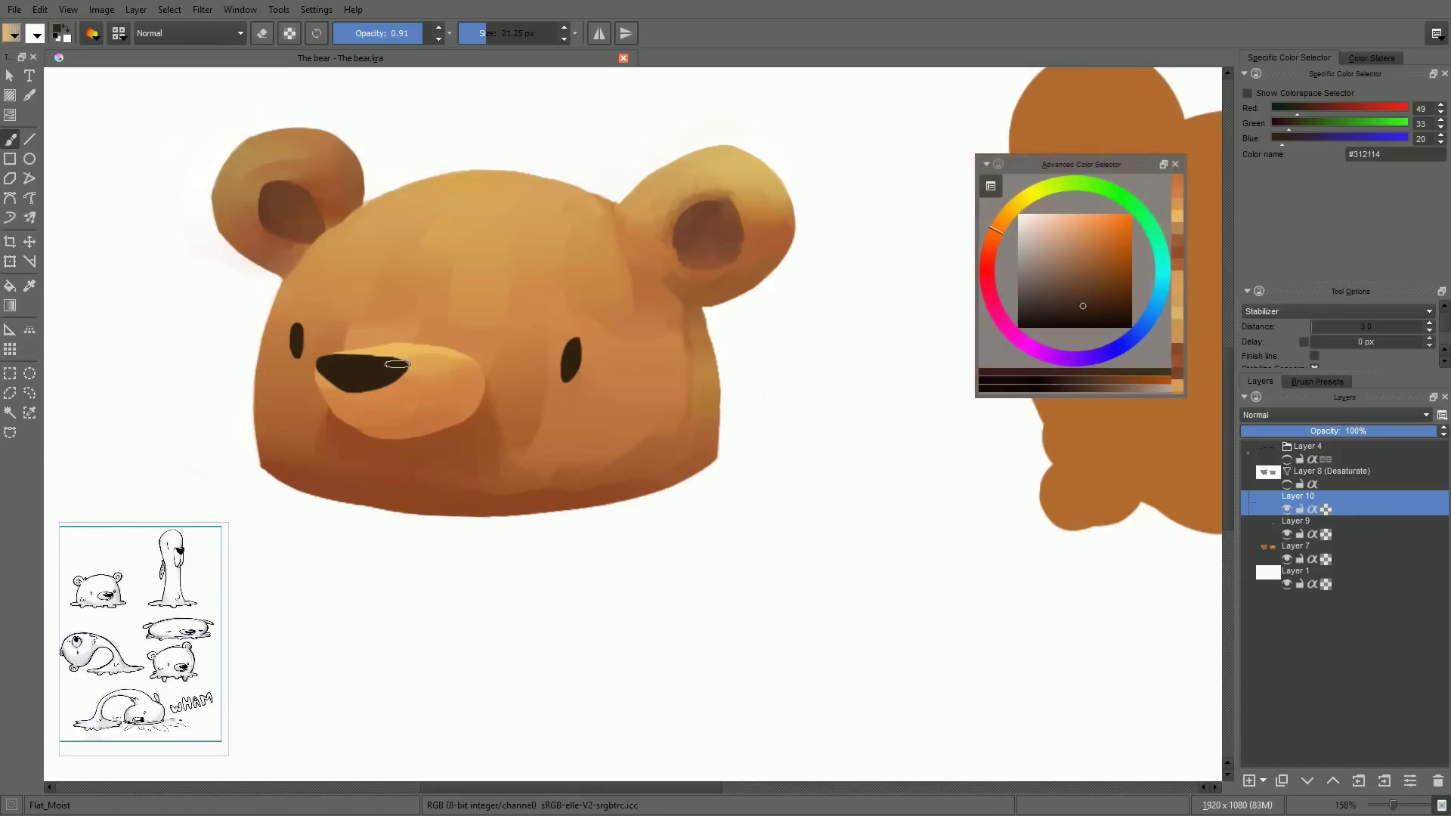
{"action": "left_click_drag", "start_coordinate": [376, 369], "coordinate": [529, 463]}
{"action": "left_click_drag", "start_coordinate": [614, 449], "coordinate": [634, 399]}
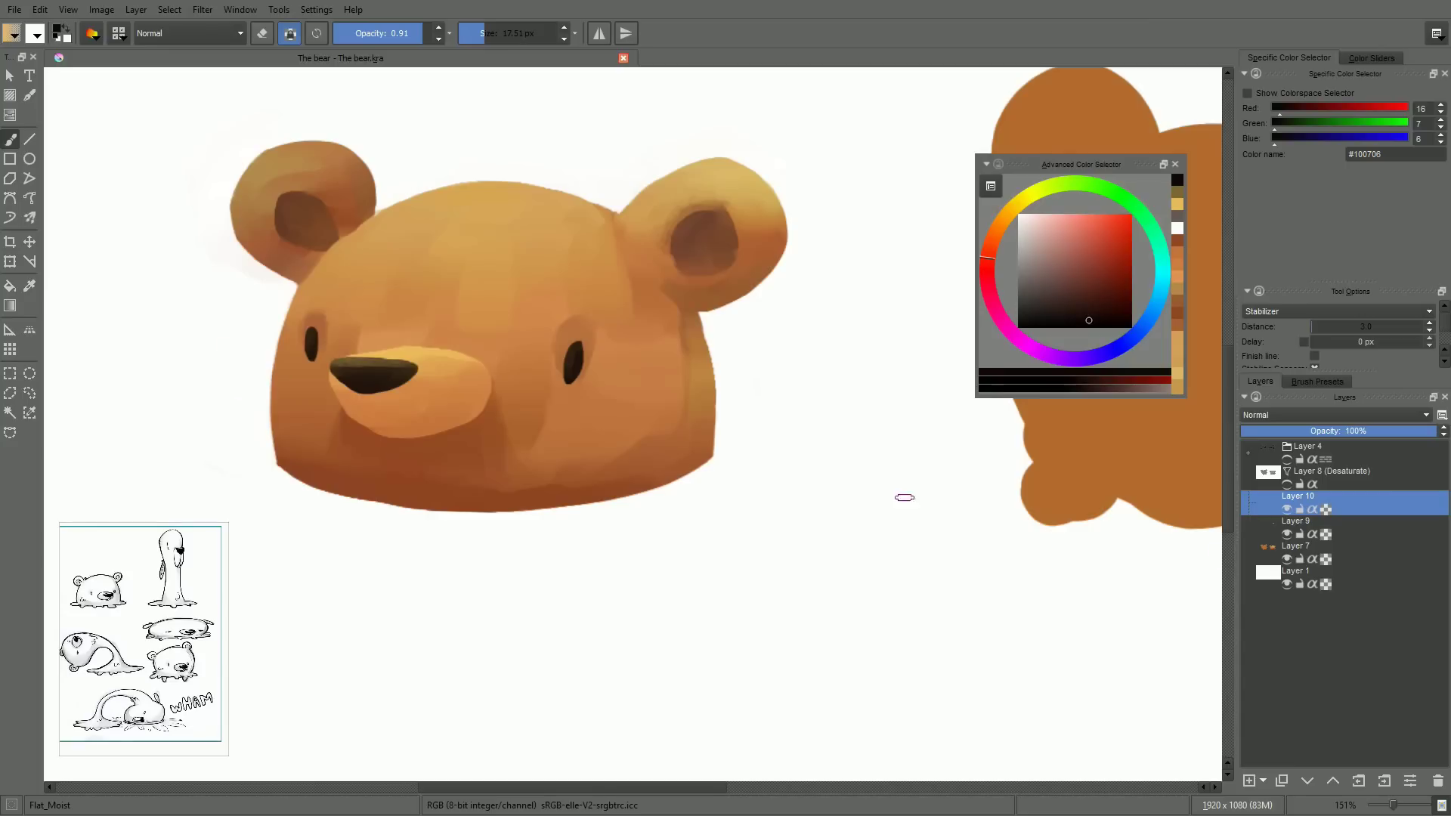
{"action": "left_click_drag", "start_coordinate": [824, 423], "coordinate": [776, 492]}
Add a new layer above Layer 9, show the Layer 4 sketch, and start the mouth line in #8e4524 with brush opacity 1.00
{"action": "key", "text": "5"}
{"action": "key", "text": "Page_Down"}
{"action": "left_click_drag", "start_coordinate": [519, 434], "coordinate": [910, 554]}
{"action": "key", "text": "Insert"}
{"action": "left_click", "coordinate": [1287, 459]}
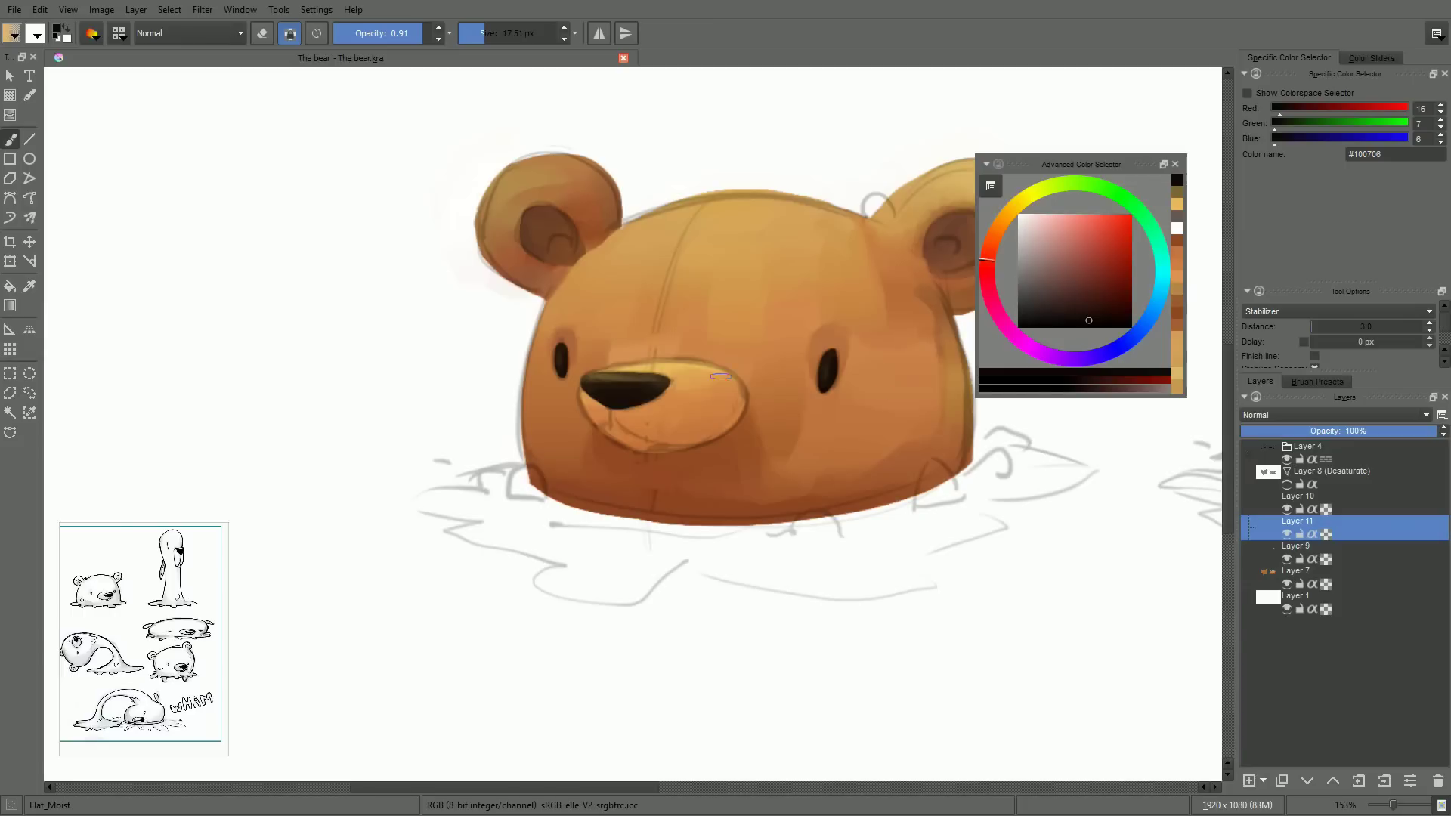
{"action": "left_click", "coordinate": [697, 509], "text": "ctrl"}
{"action": "left_click_drag", "start_coordinate": [612, 410], "coordinate": [614, 414]}
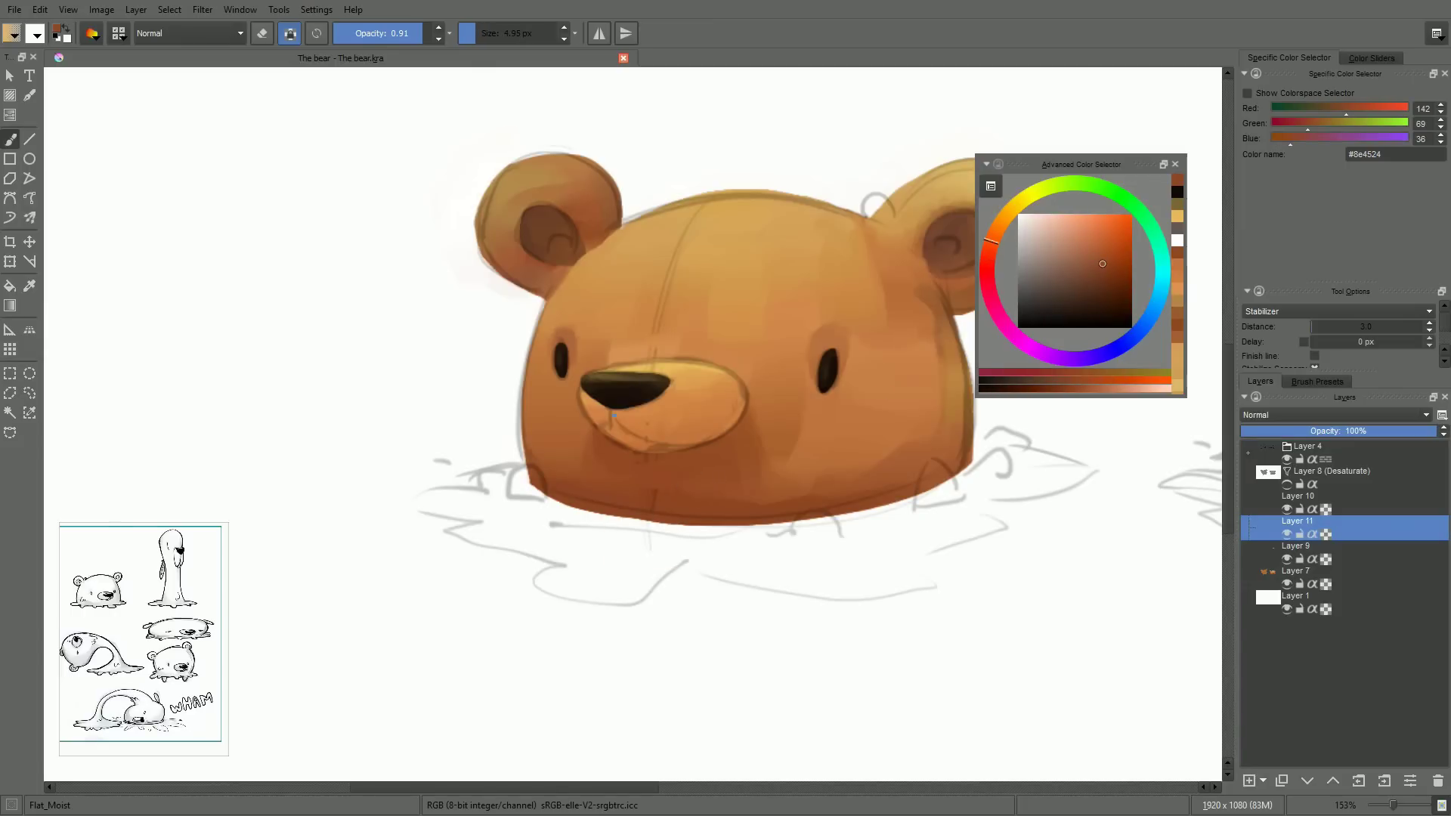
{"action": "left_click_drag", "start_coordinate": [423, 40], "coordinate": [434, 37]}
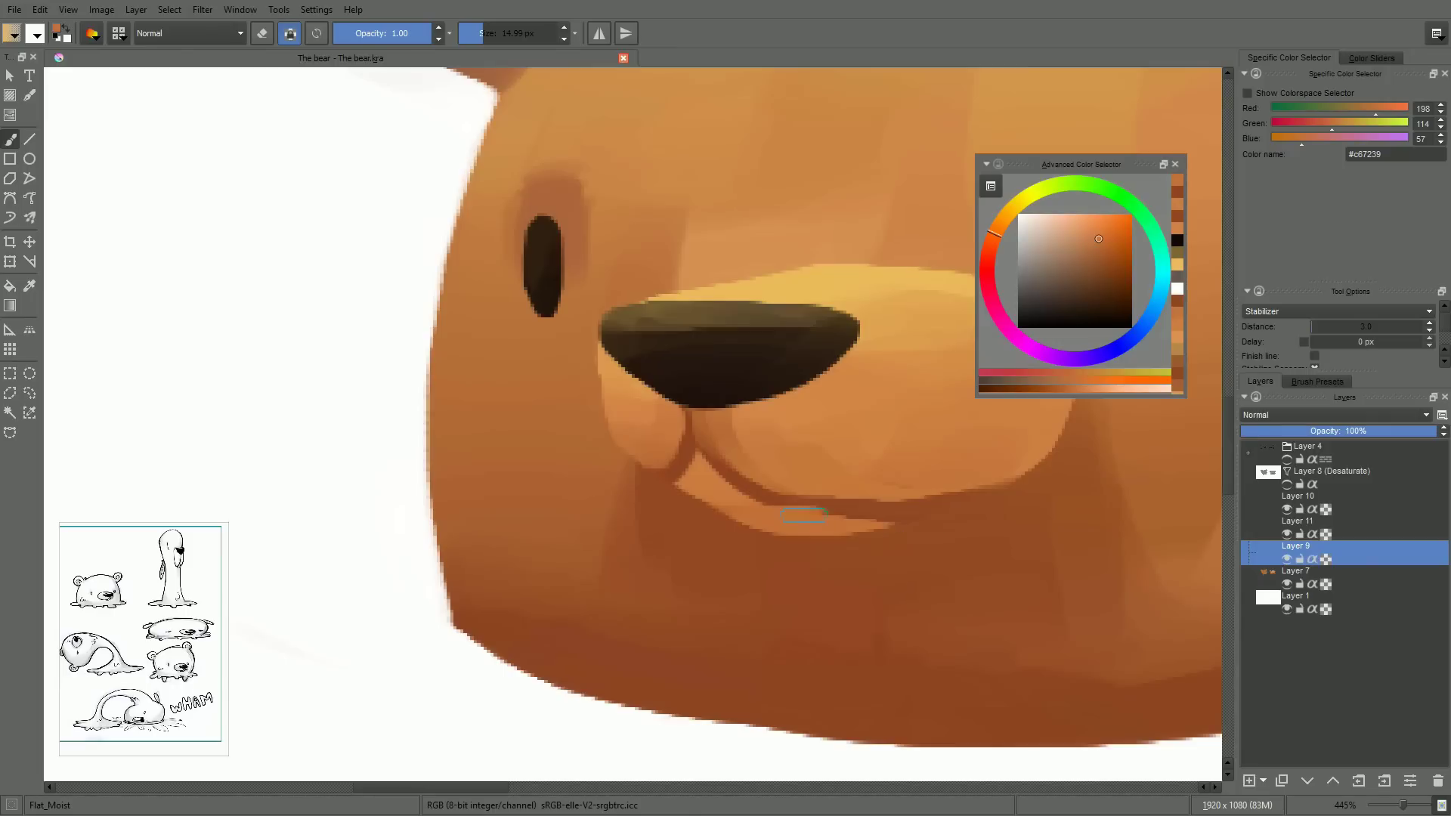
Try several brush strokes along the cute bear's lower lip on Layer 9, undoing each one
{"action": "left_click_drag", "start_coordinate": [803, 512], "coordinate": [911, 520]}
{"action": "key", "text": "ctrl+z"}
{"action": "left_click_drag", "start_coordinate": [736, 498], "coordinate": [869, 533]}
{"action": "key", "text": "ctrl+z"}
{"action": "left_click_drag", "start_coordinate": [748, 507], "coordinate": [975, 531]}
{"action": "key", "text": "ctrl+z"}
{"action": "left_click", "coordinate": [854, 510], "text": "ctrl"}
{"action": "mouse_move", "coordinate": [786, 521]}
{"action": "left_mouse_down"}
{"action": "mouse_move", "coordinate": [888, 522]}
{"action": "mouse_move", "coordinate": [831, 523]}
{"action": "left_mouse_up"}
{"action": "key", "text": "ctrl+z"}
{"action": "mouse_move", "coordinate": [913, 560]}
{"action": "left_mouse_down"}
{"action": "mouse_move", "coordinate": [777, 501]}
{"action": "mouse_move", "coordinate": [790, 385]}
{"action": "mouse_move", "coordinate": [765, 392]}
{"action": "left_mouse_up"}
{"action": "key", "text": "ctrl+z"}
Refine the cute bear's lower lip and the muzzle under the nose on Layer 9 with sampled browns such as #b16231
{"action": "mouse_move", "coordinate": [820, 387]}
{"action": "left_mouse_down"}
{"action": "mouse_move", "coordinate": [823, 422]}
{"action": "mouse_move", "coordinate": [741, 440]}
{"action": "left_mouse_up"}
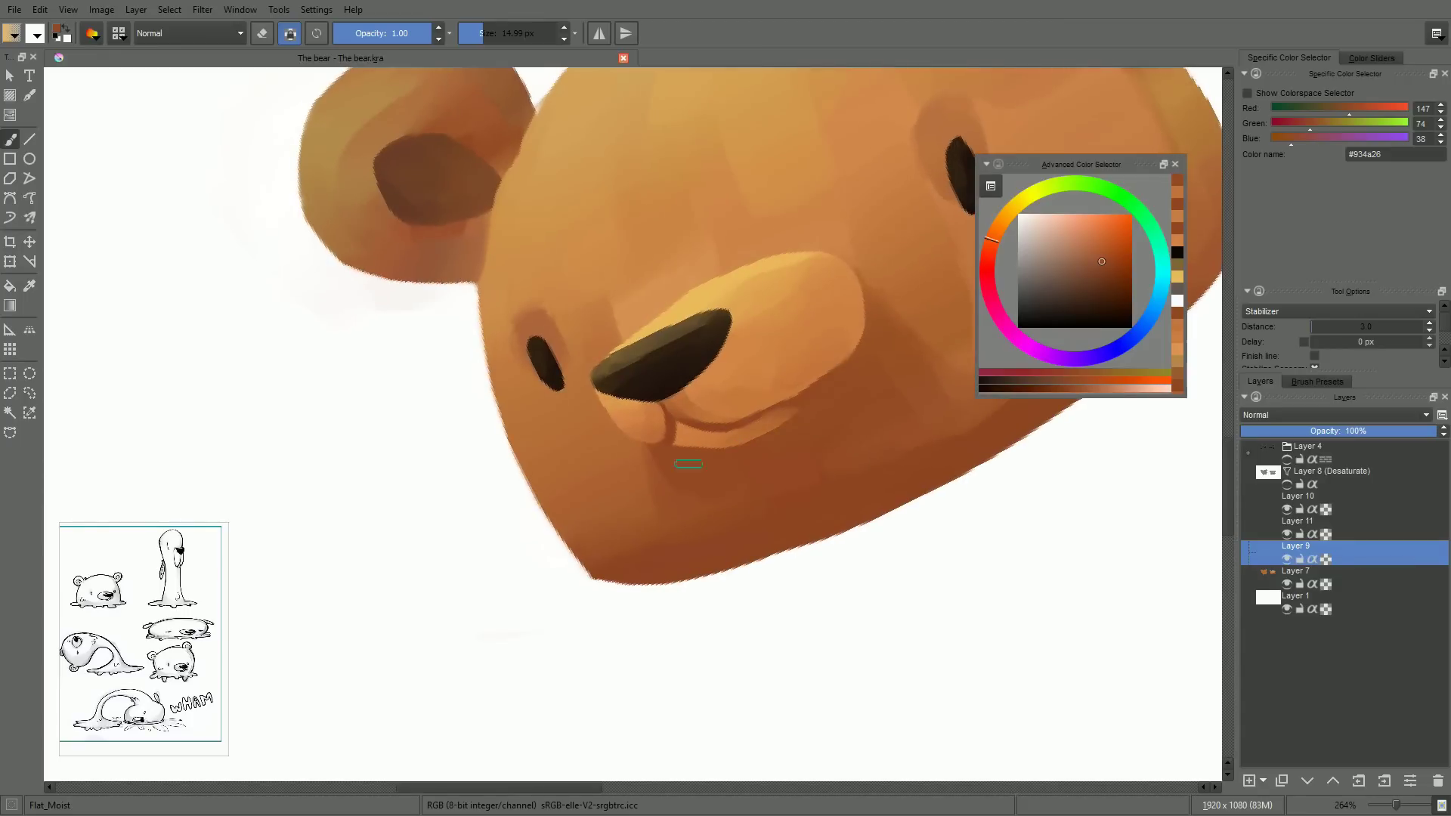
{"action": "left_click", "coordinate": [782, 418], "text": "ctrl"}
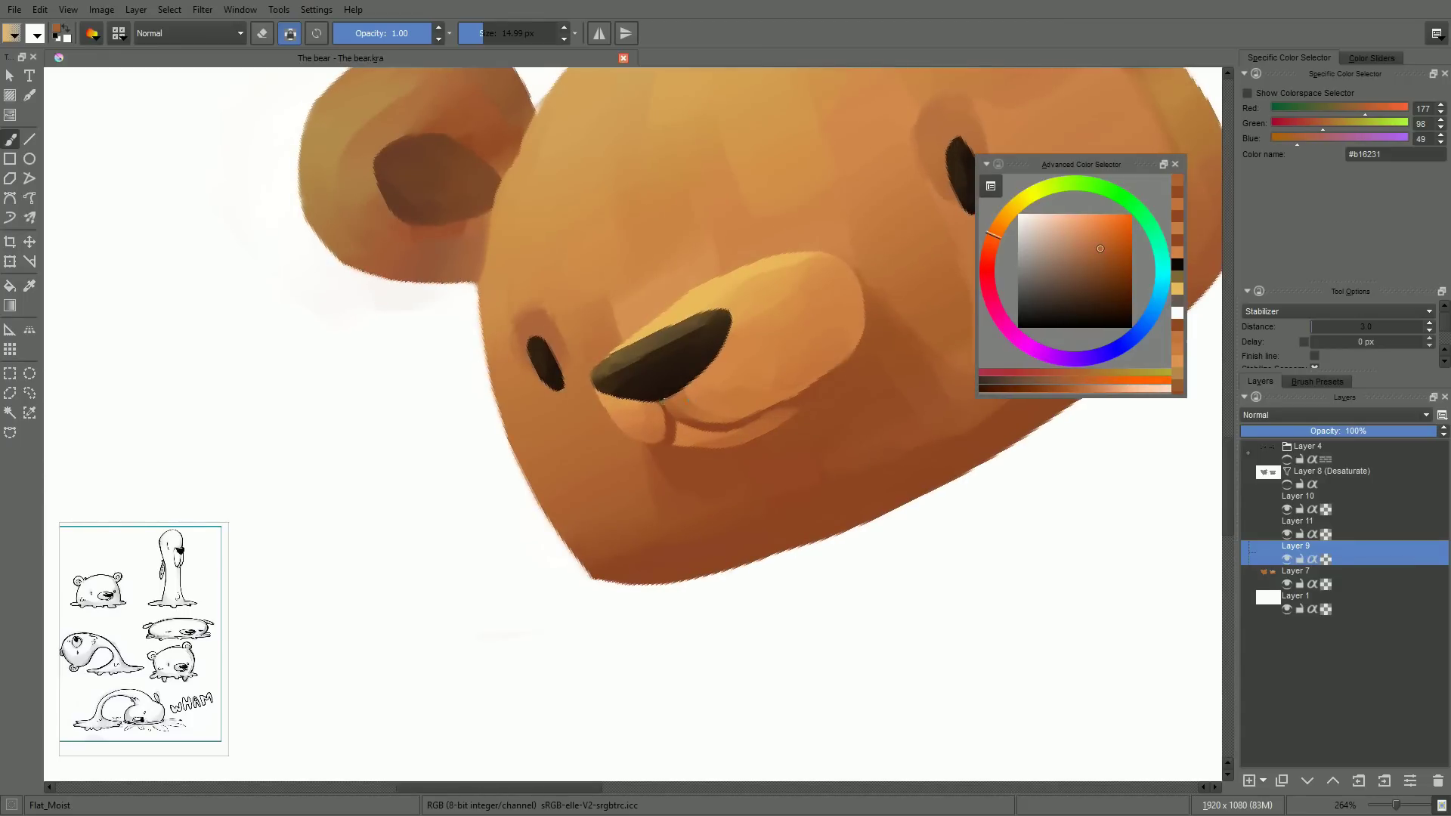
{"action": "left_click", "coordinate": [724, 369], "text": "ctrl"}
{"action": "left_click_drag", "start_coordinate": [723, 372], "coordinate": [699, 393]}
{"action": "left_click", "coordinate": [718, 384], "text": "ctrl"}
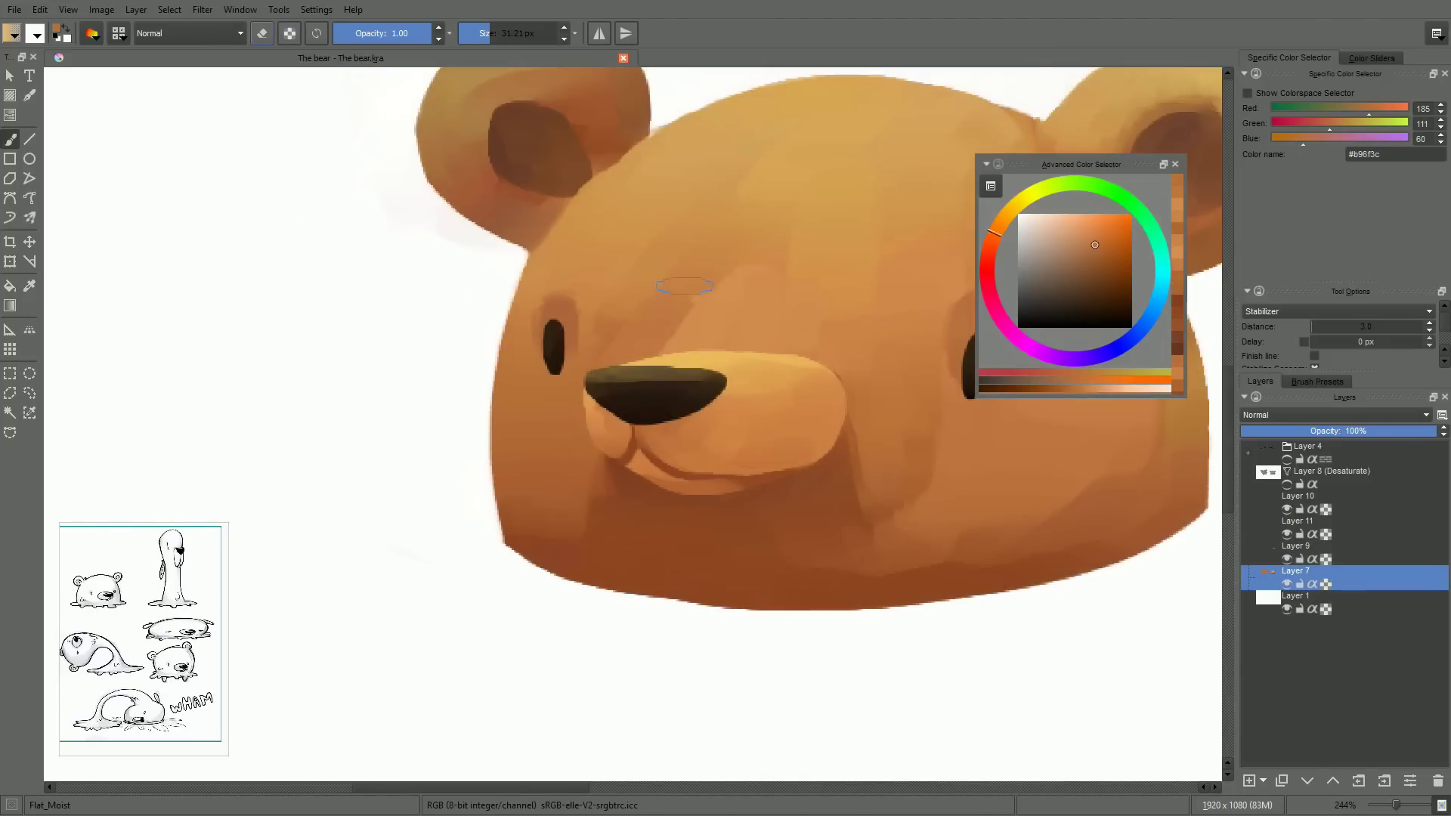
Blend the area between the cute bear's muzzle and forehead on Layer 7 with brown #b96f3c and sampled face colours
{"action": "mouse_move", "coordinate": [686, 302]}
{"action": "left_mouse_down"}
{"action": "mouse_move", "coordinate": [745, 269]}
{"action": "mouse_move", "coordinate": [725, 303]}
{"action": "left_mouse_up"}
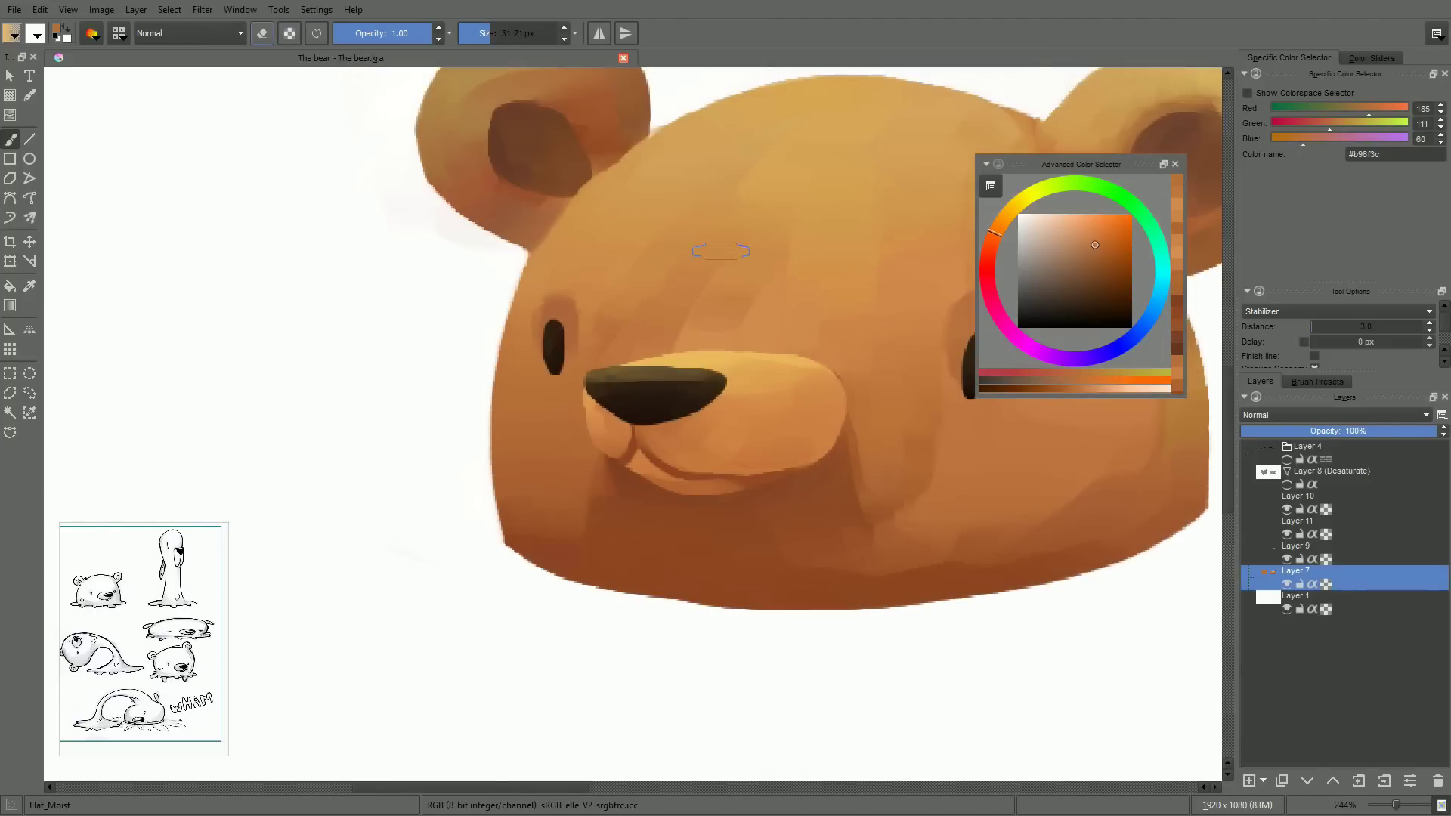
{"action": "mouse_move", "coordinate": [783, 252]}
{"action": "left_mouse_down"}
{"action": "mouse_move", "coordinate": [810, 258]}
{"action": "mouse_move", "coordinate": [803, 360]}
{"action": "mouse_move", "coordinate": [756, 502]}
{"action": "mouse_move", "coordinate": [661, 272]}
{"action": "left_mouse_up"}
{"action": "left_click", "coordinate": [816, 242], "text": "ctrl"}
{"action": "left_click", "coordinate": [633, 339], "text": "ctrl"}
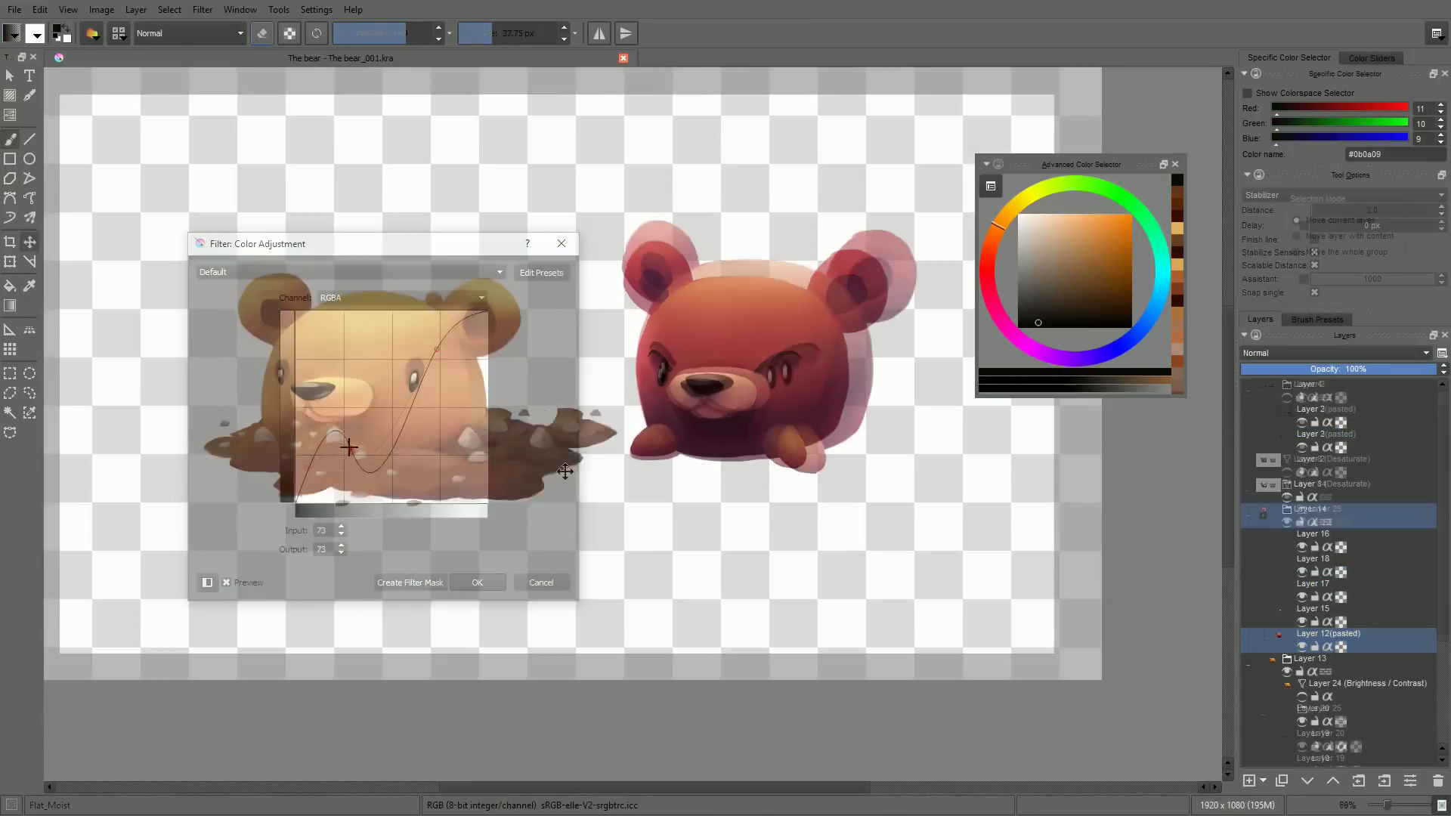
Shift the angry bear sideways, and lay a vertical linear gradient of dark plum #2d101f over its lower body on Overlay Layer 27
{"action": "left_click_drag", "start_coordinate": [727, 472], "coordinate": [775, 467]}
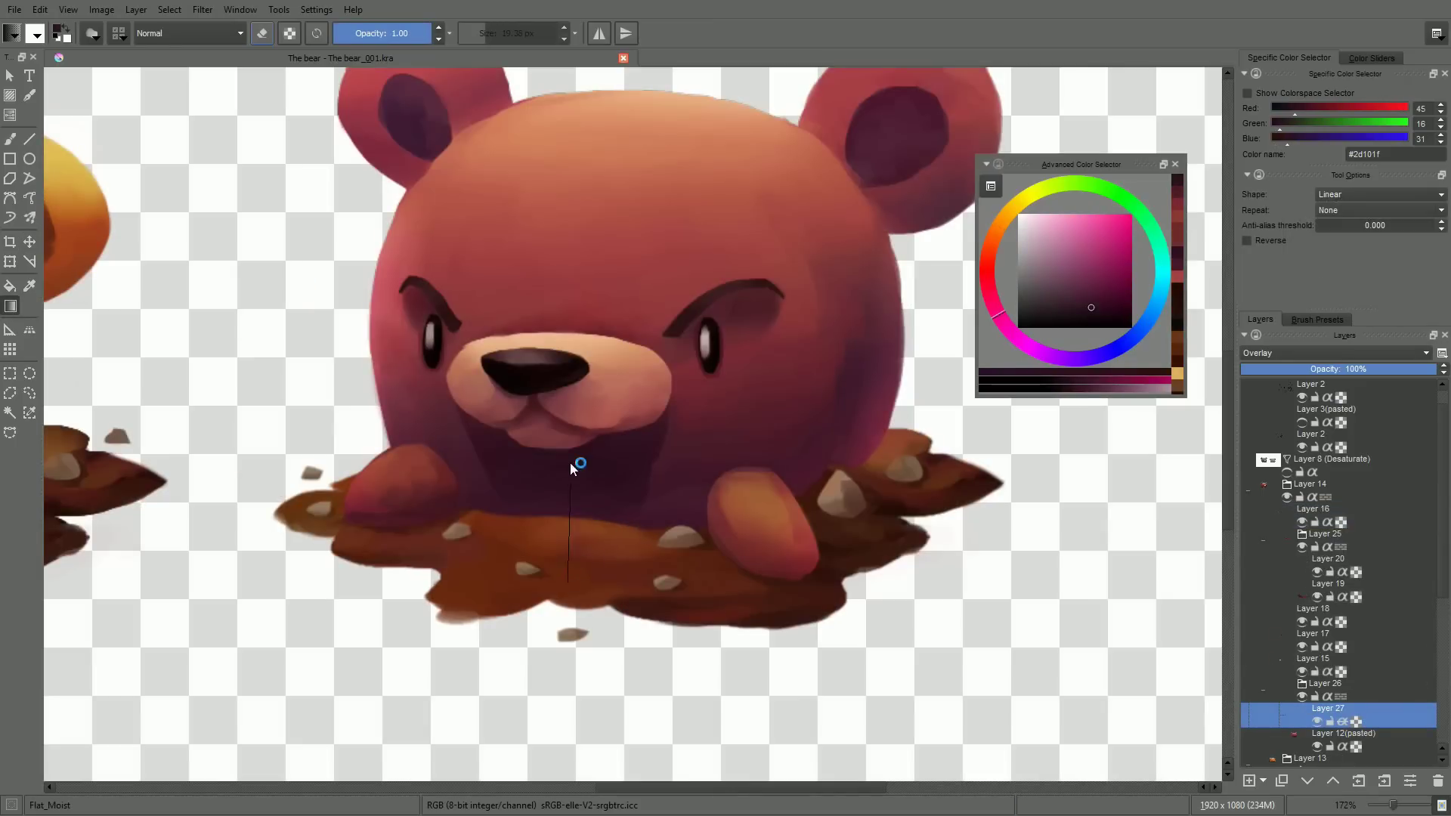
{"action": "left_click_drag", "start_coordinate": [571, 464], "coordinate": [571, 464]}
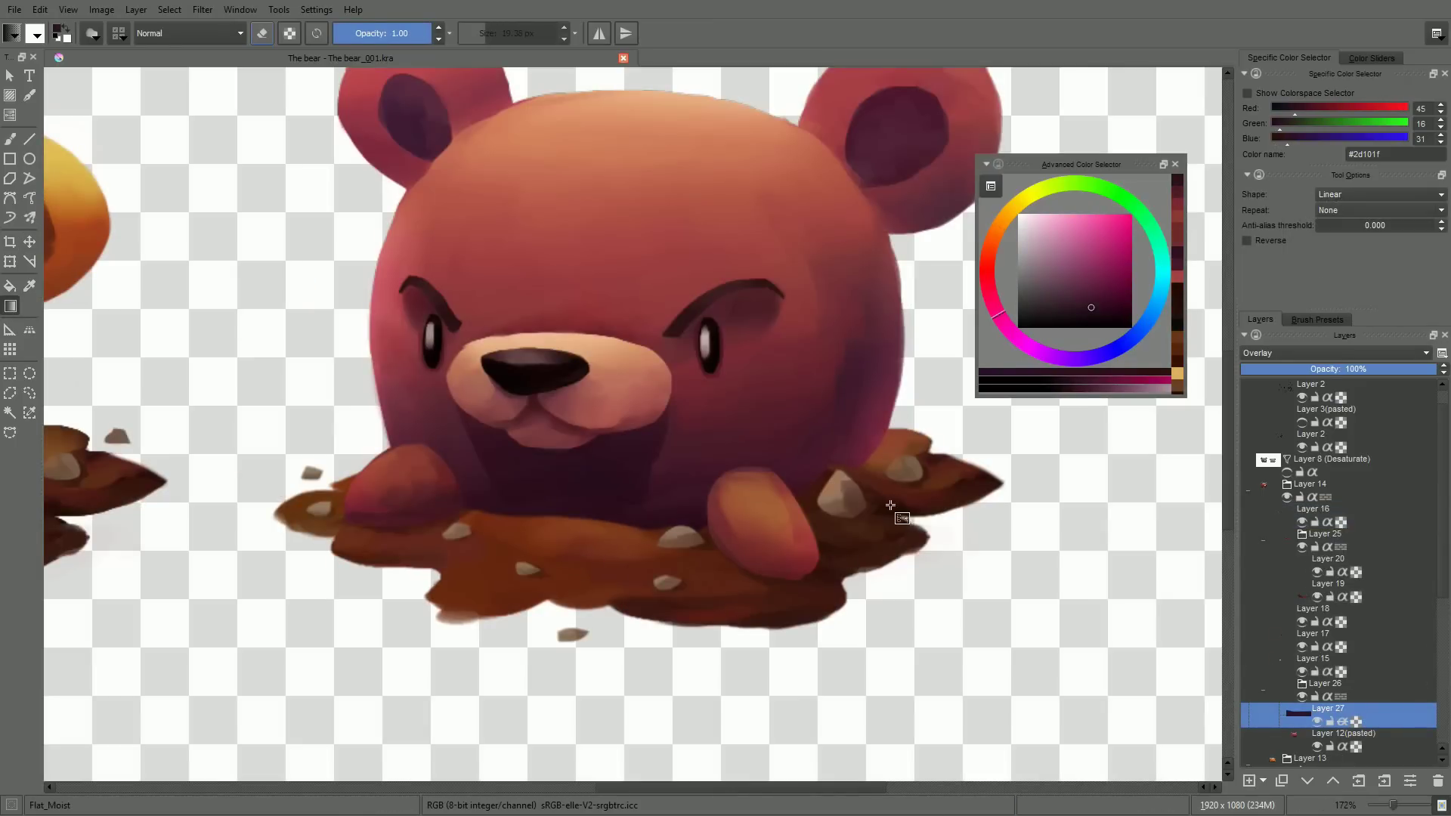